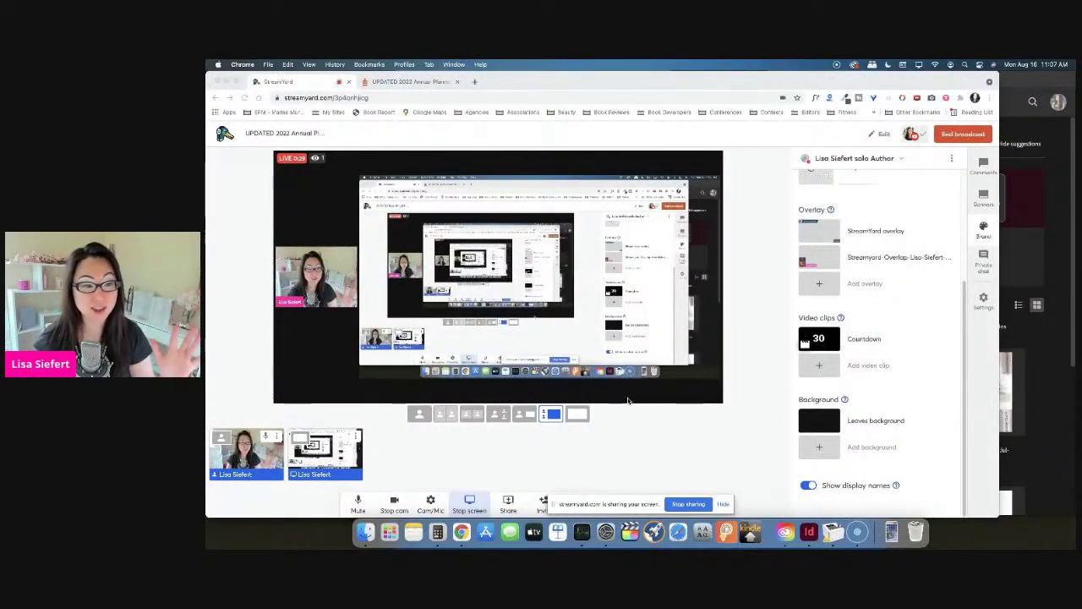
Check the Crowdcast event page, then switch StreamYard to the screen-share-only layout
click(412, 82)
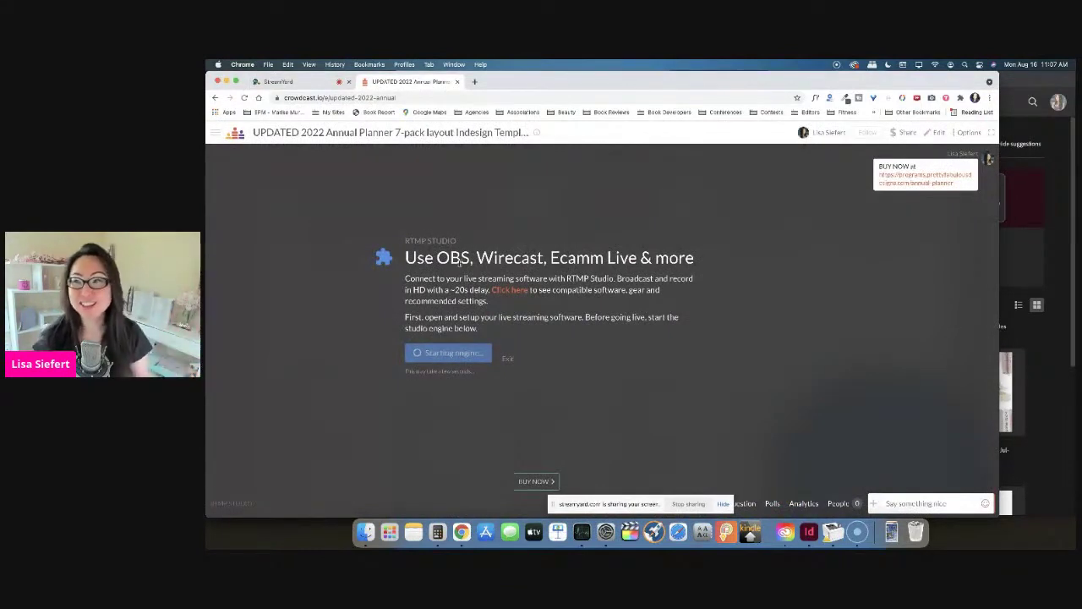
click(295, 82)
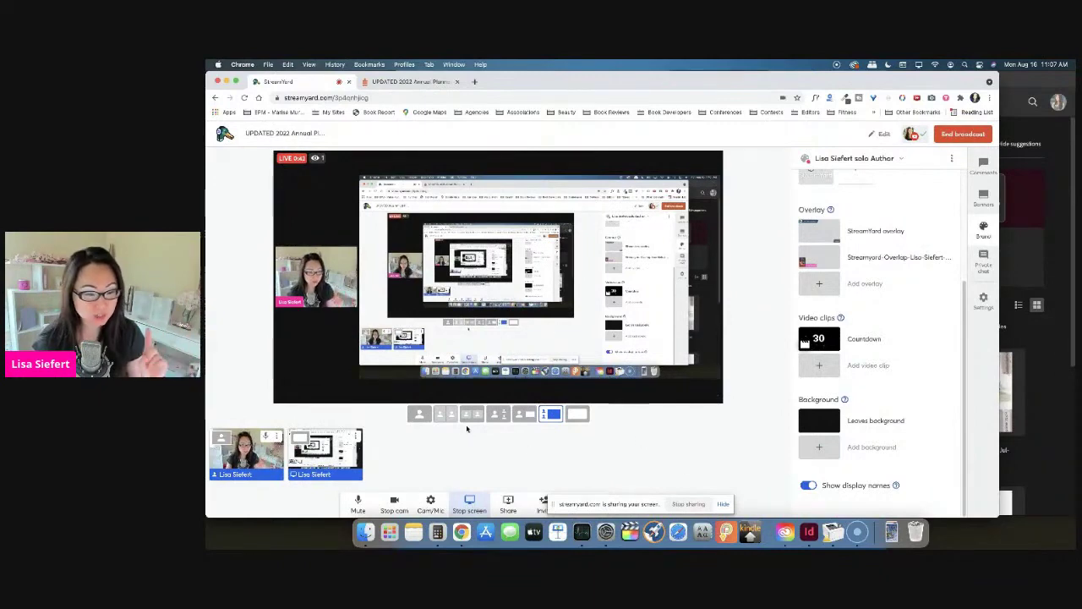
mouse_move(258, 459)
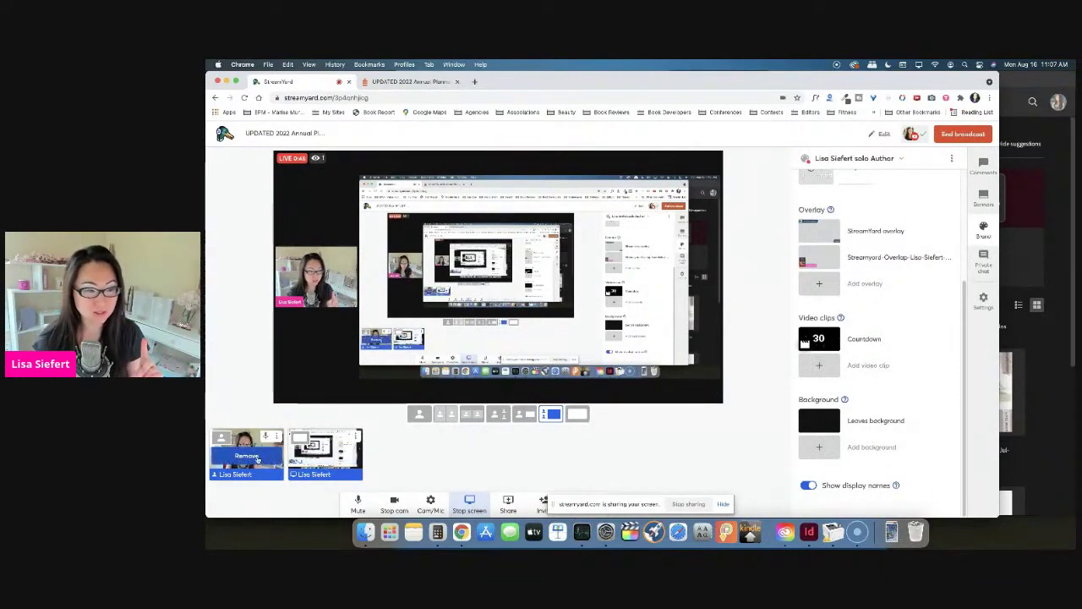
click(577, 413)
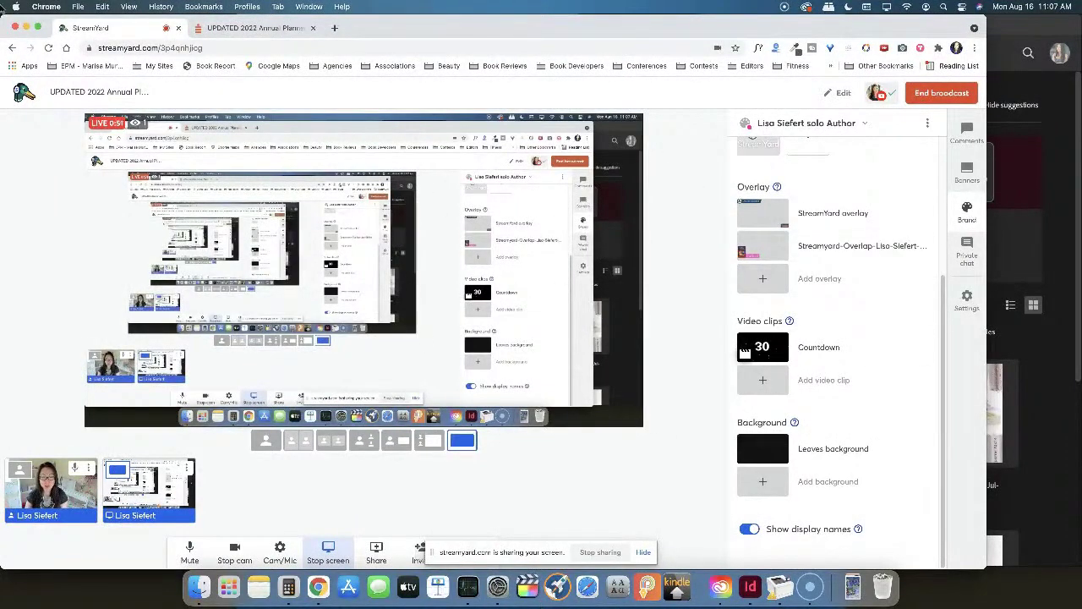
Move the Annual Sales File window up and browse each calendar folder, ending on JPEGs
key(super+Tab)
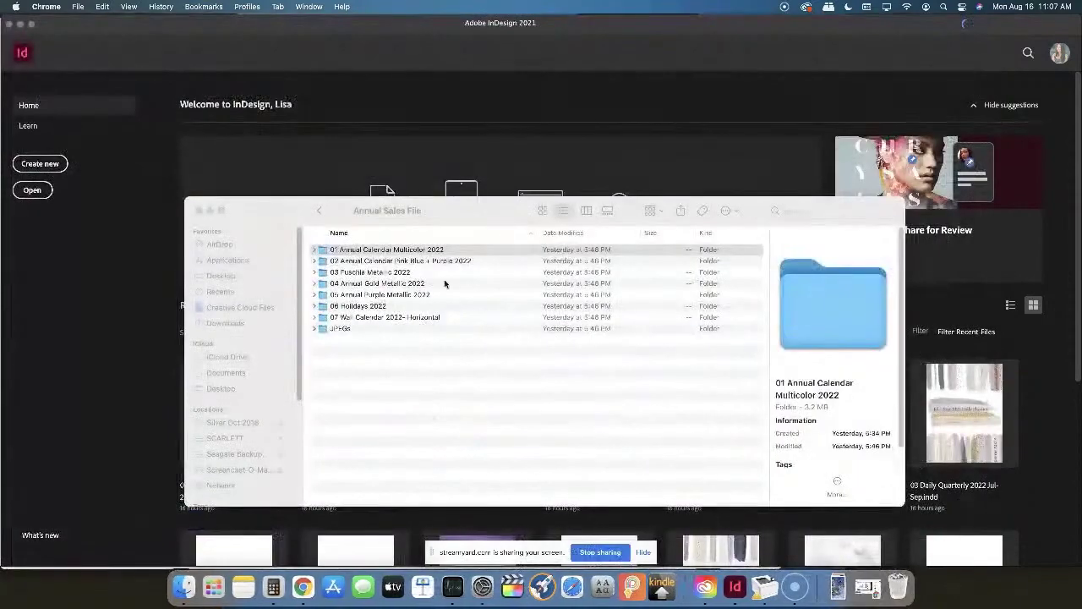
drag(471, 213, 422, 86)
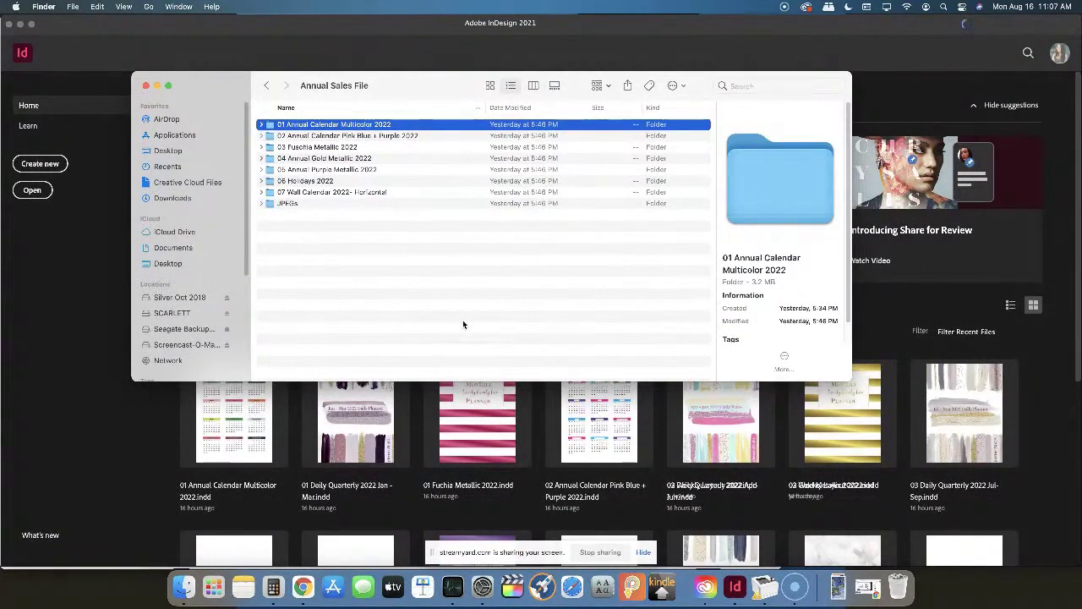
click(362, 136)
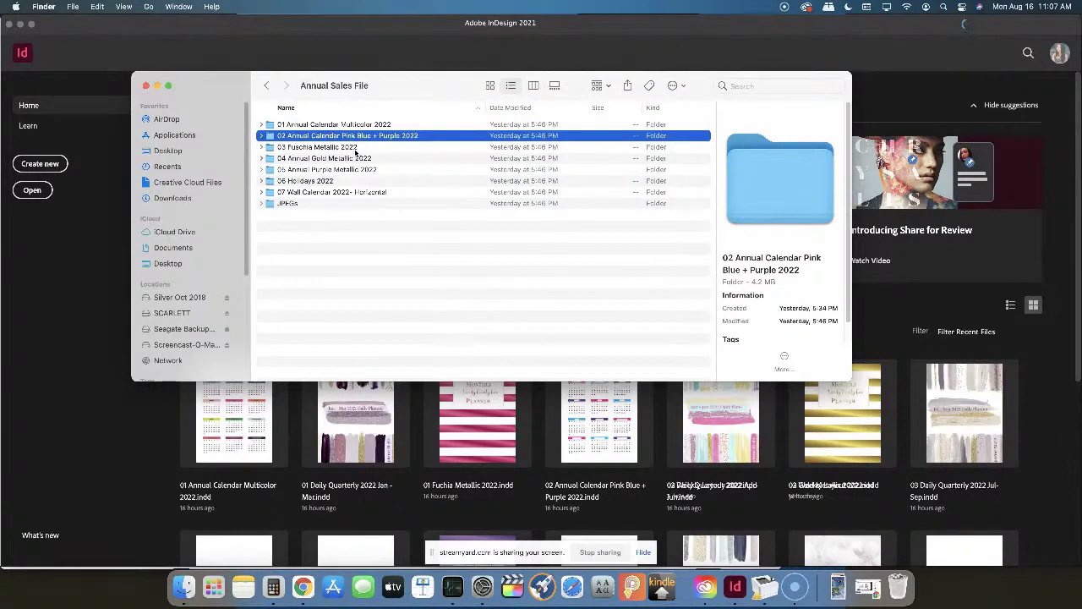
click(356, 148)
click(334, 160)
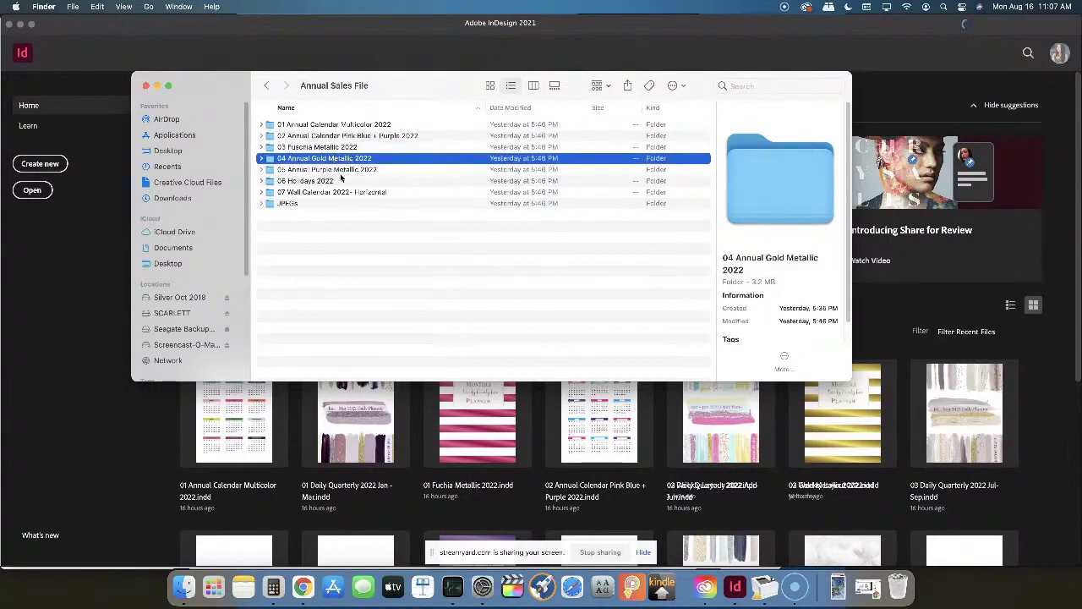
click(342, 172)
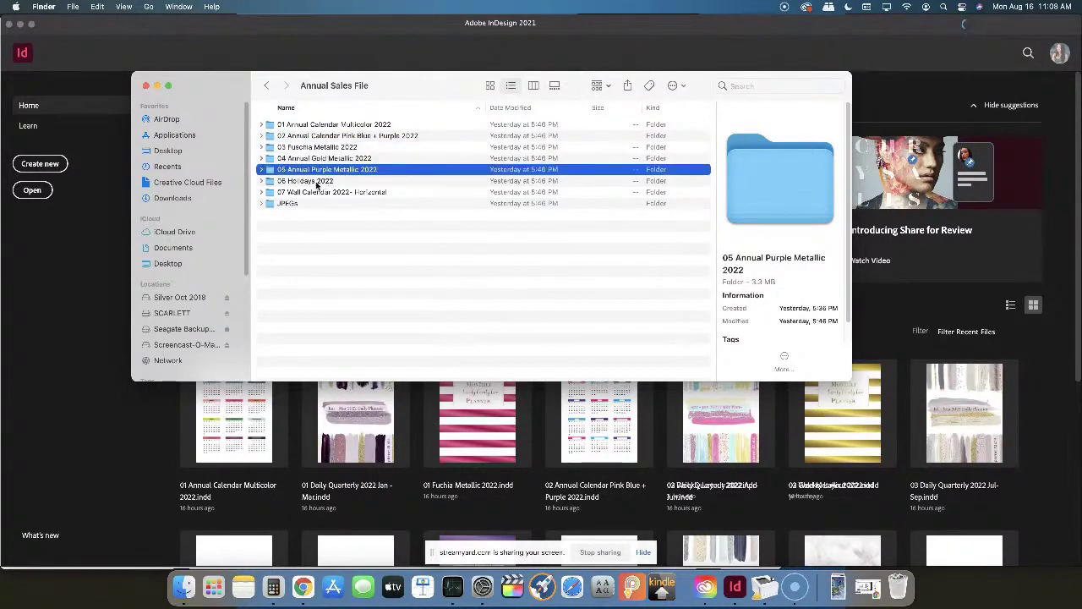
click(320, 182)
click(344, 194)
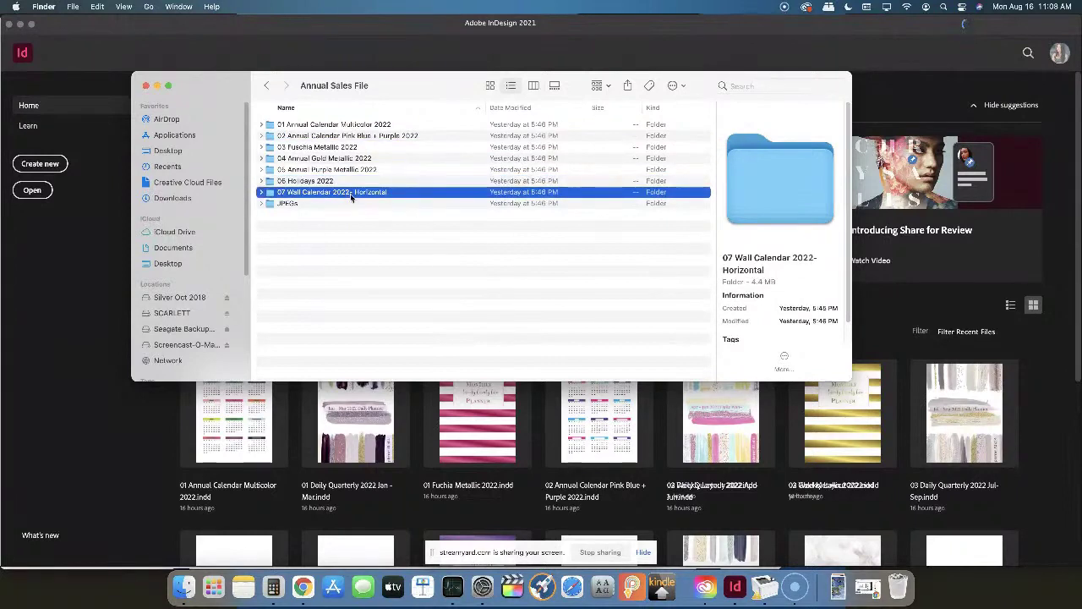
click(287, 206)
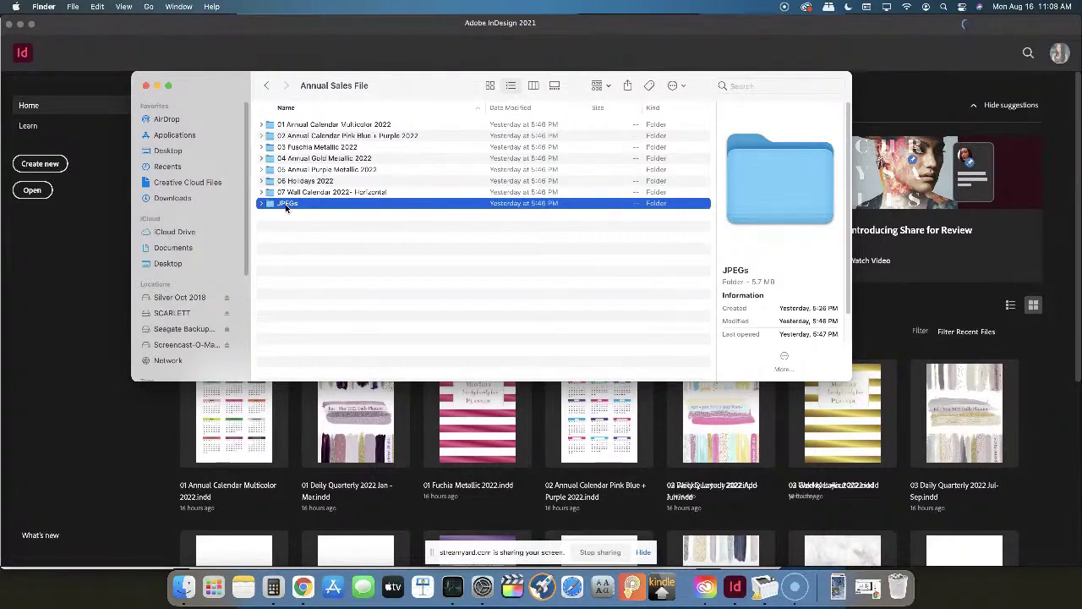
Open the multicolor annual calendar JPG from the JPEGs folder full size, then close it
double_click(286, 205)
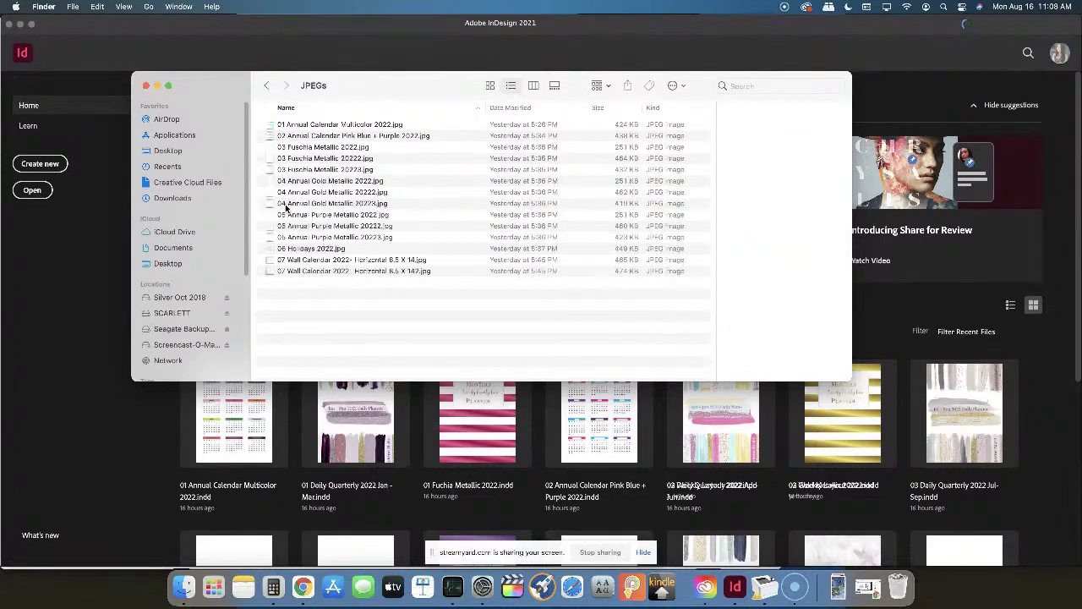
click(345, 126)
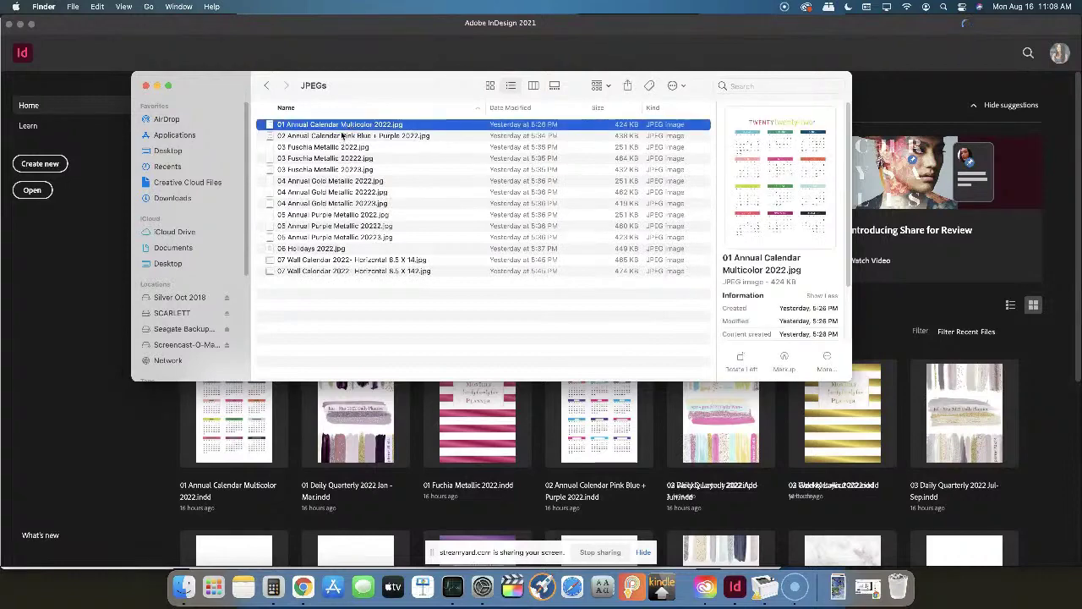
double_click(346, 127)
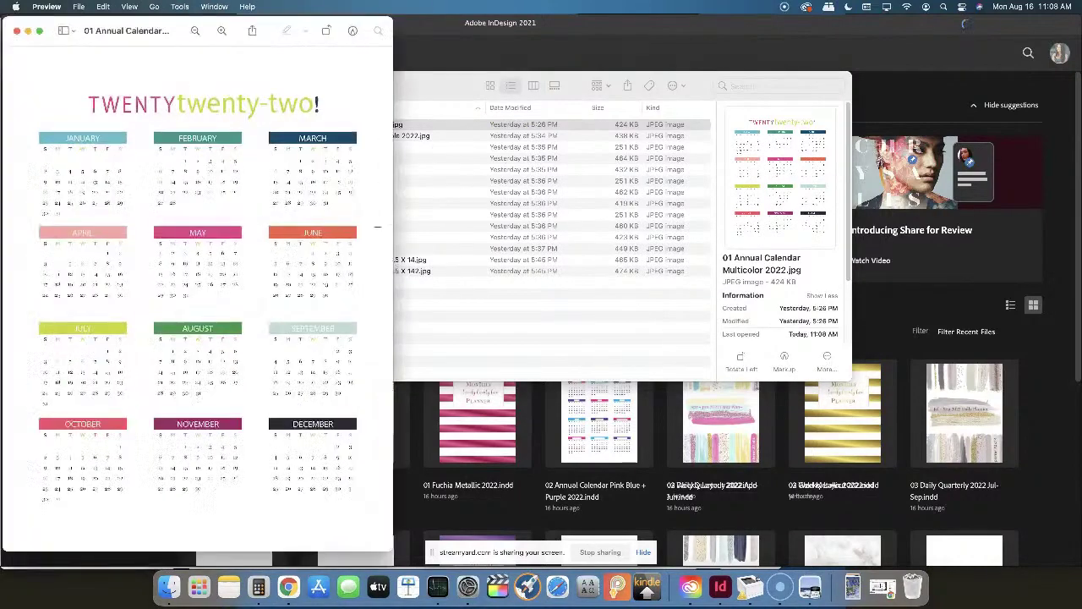
click(16, 31)
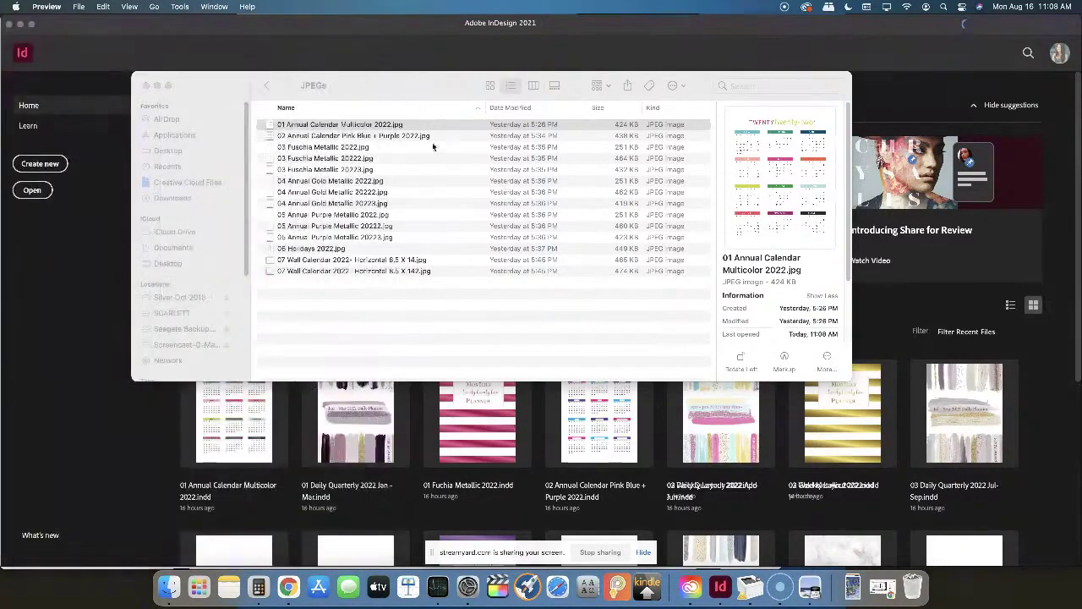
Quick Look the Pink Blue + Purple and 04 Annual Gold Metallic images, then return to Annual Sales File
click(416, 140)
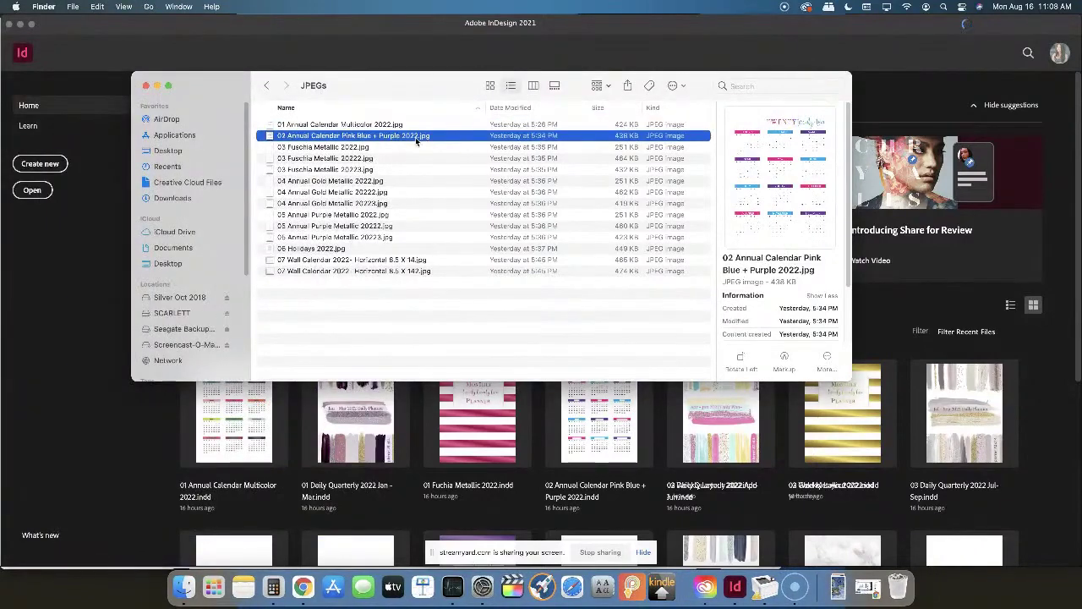
key(space)
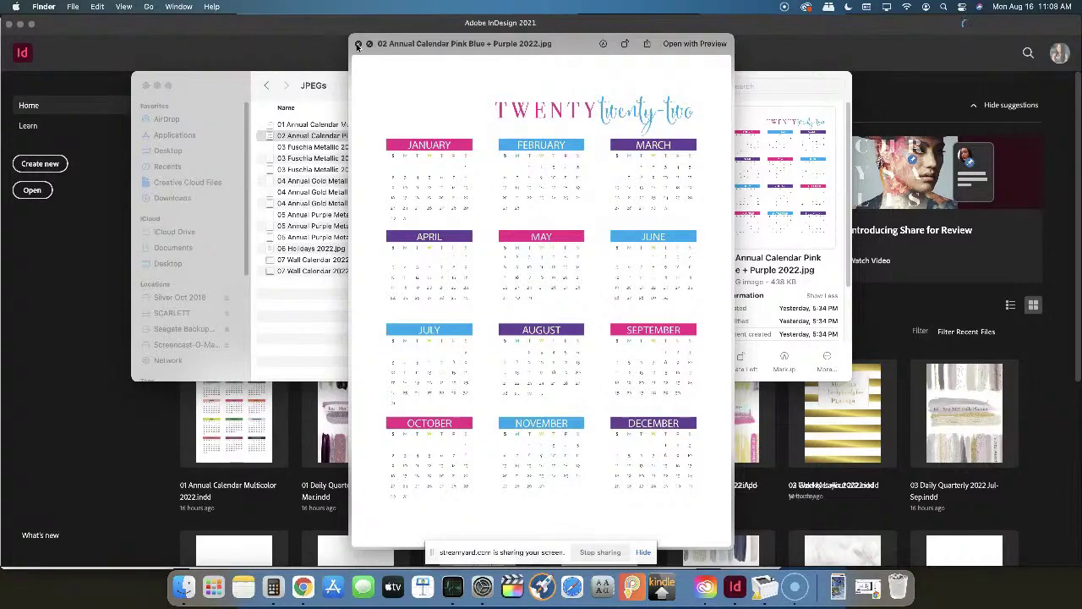
click(358, 44)
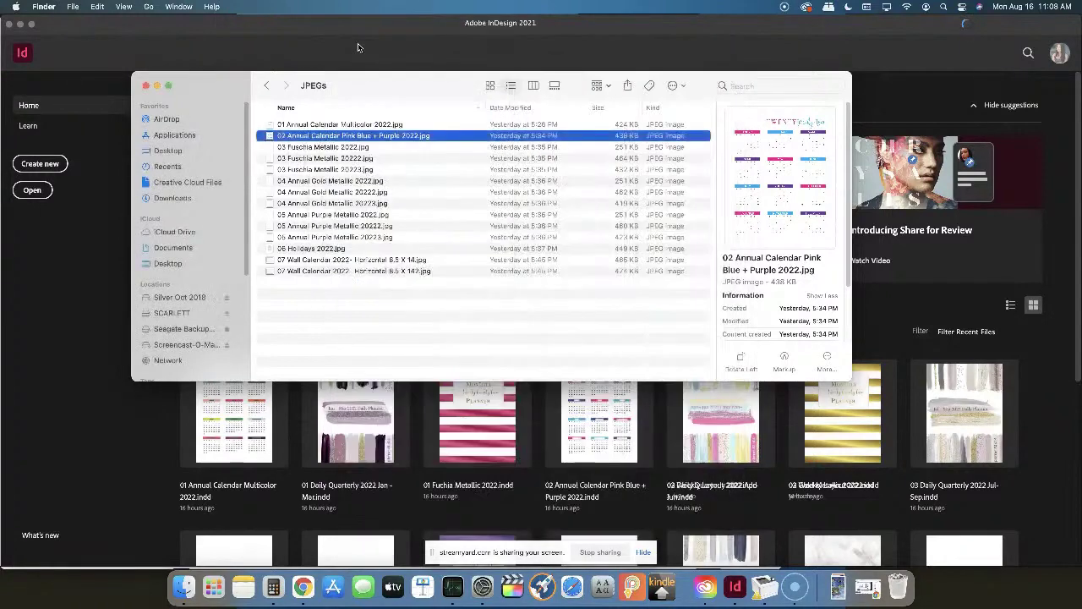
click(335, 181)
click(340, 192)
key(space)
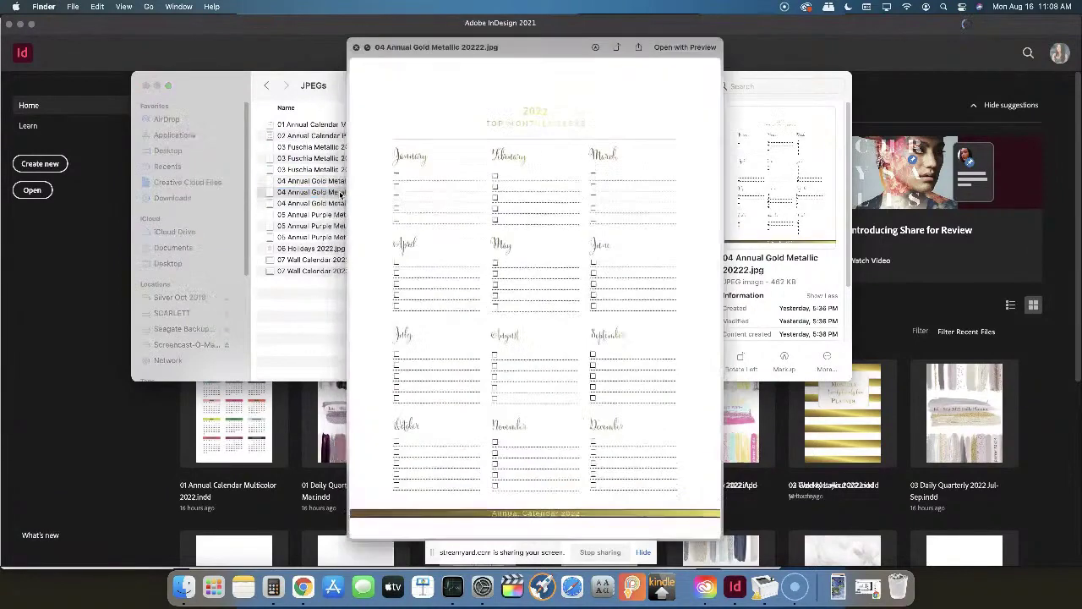
click(358, 44)
click(267, 86)
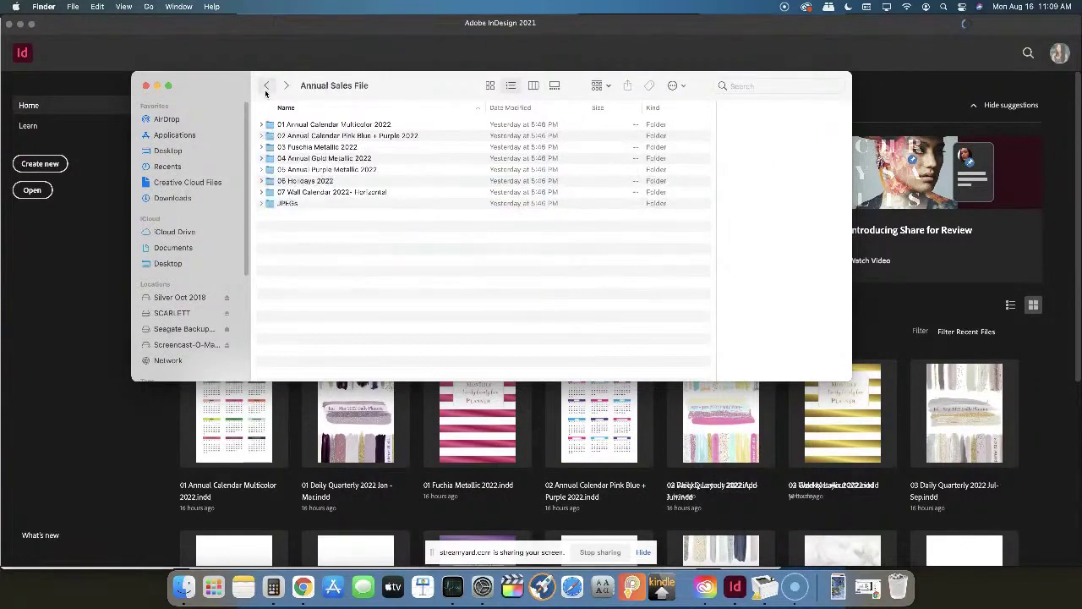
Open 01 Annual Calendar Multicolor 2022.indd from its folder in Annual Sales File
click(343, 127)
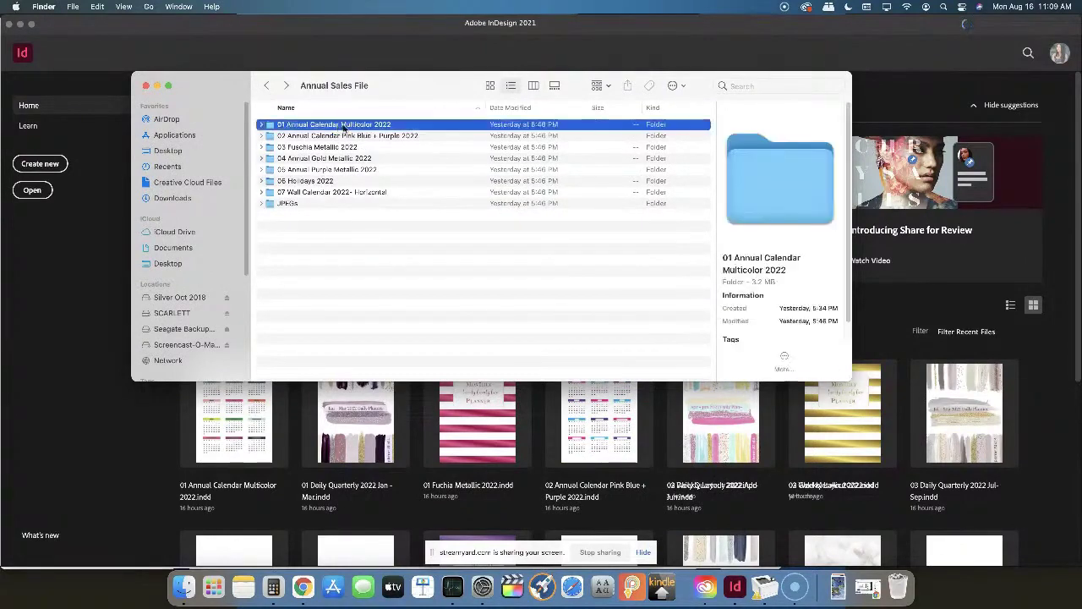
double_click(344, 127)
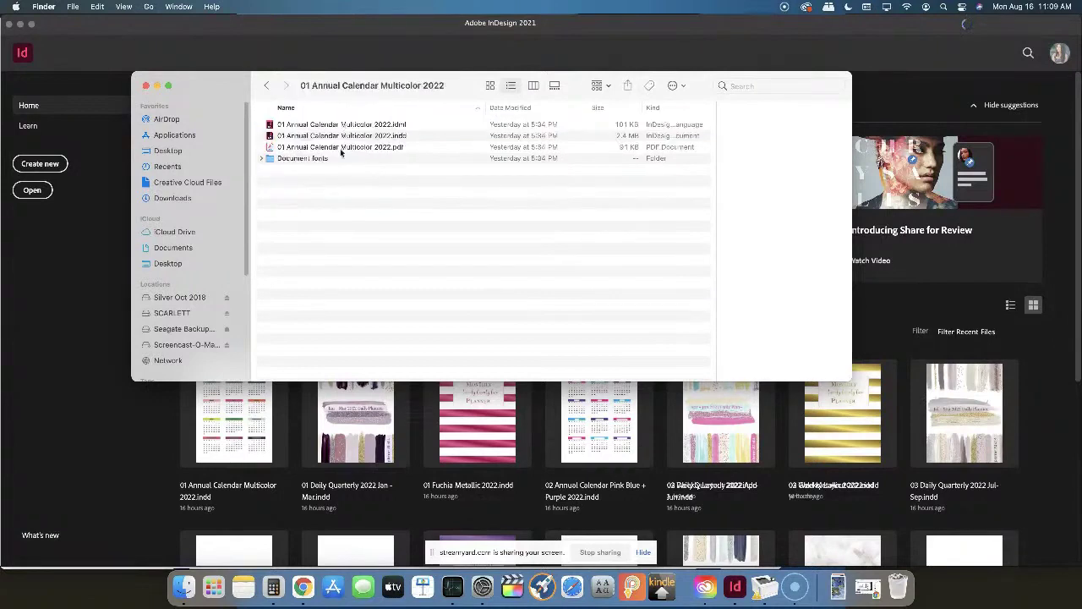
click(266, 86)
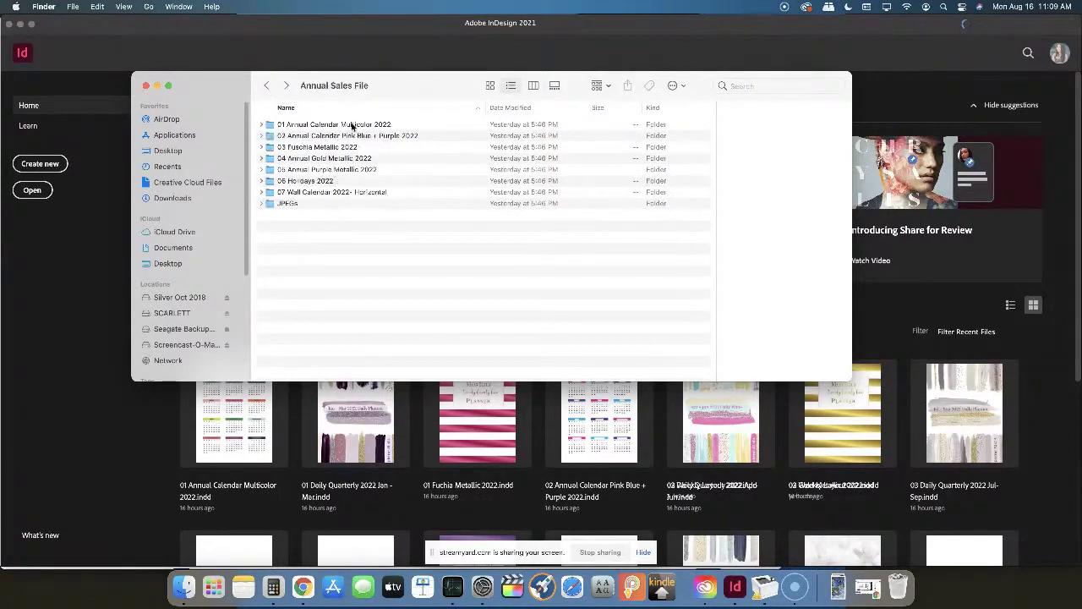
double_click(353, 126)
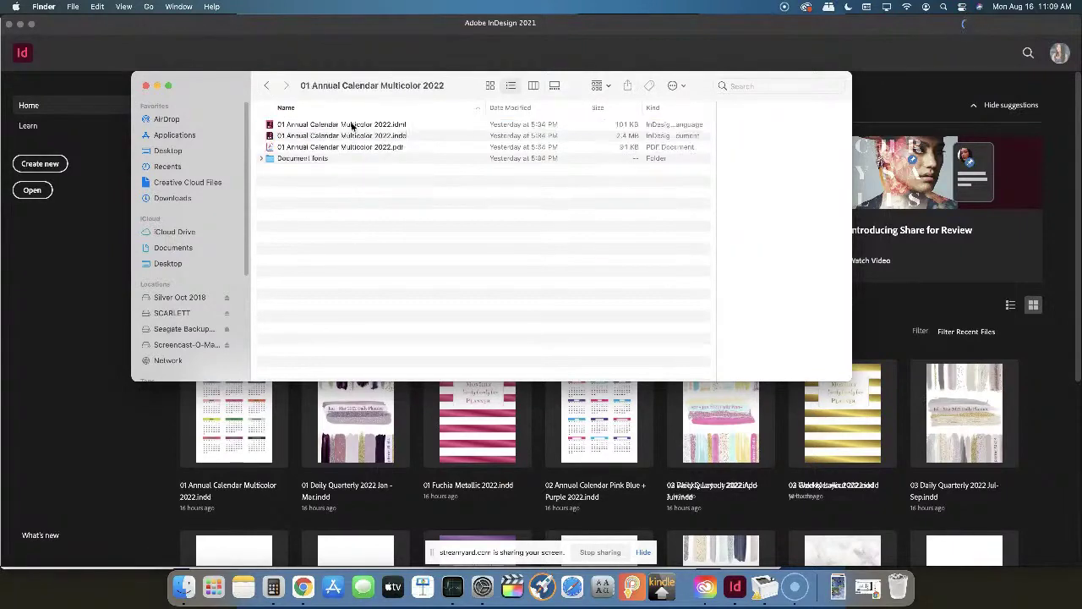
double_click(354, 136)
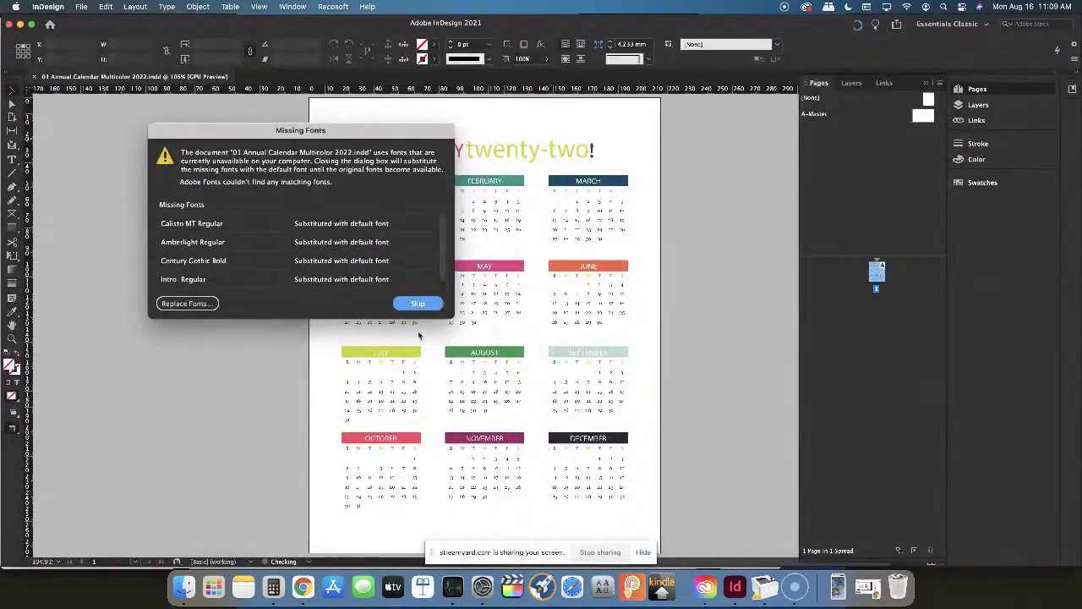
Skip the Missing Fonts dialog and scroll over the TWENTYtwenty-two! calendar page
click(418, 304)
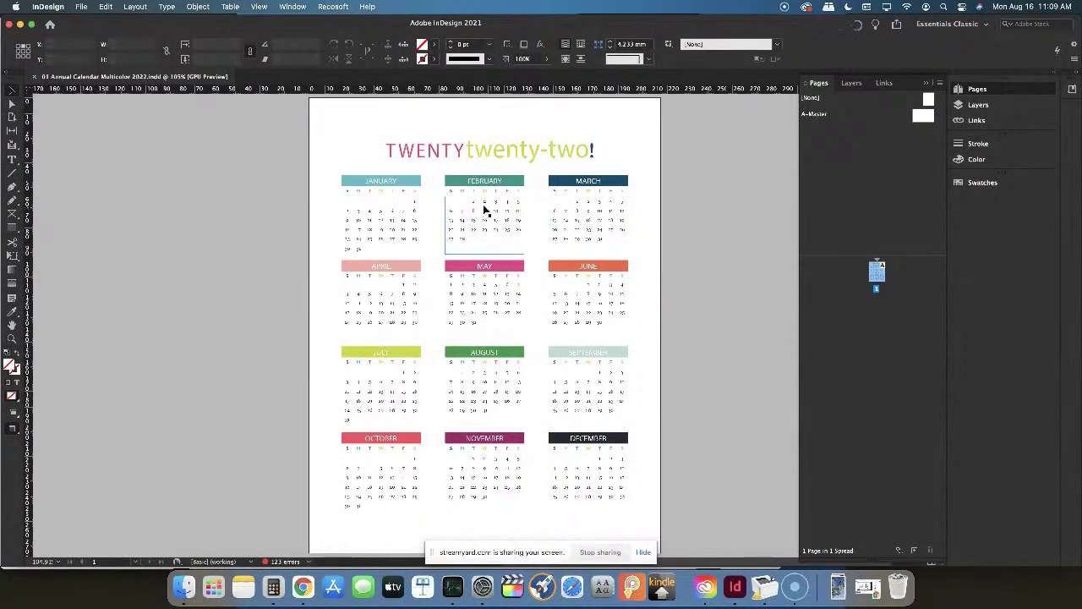
scroll(674, 306, down, 2)
scroll(687, 402, up, 2)
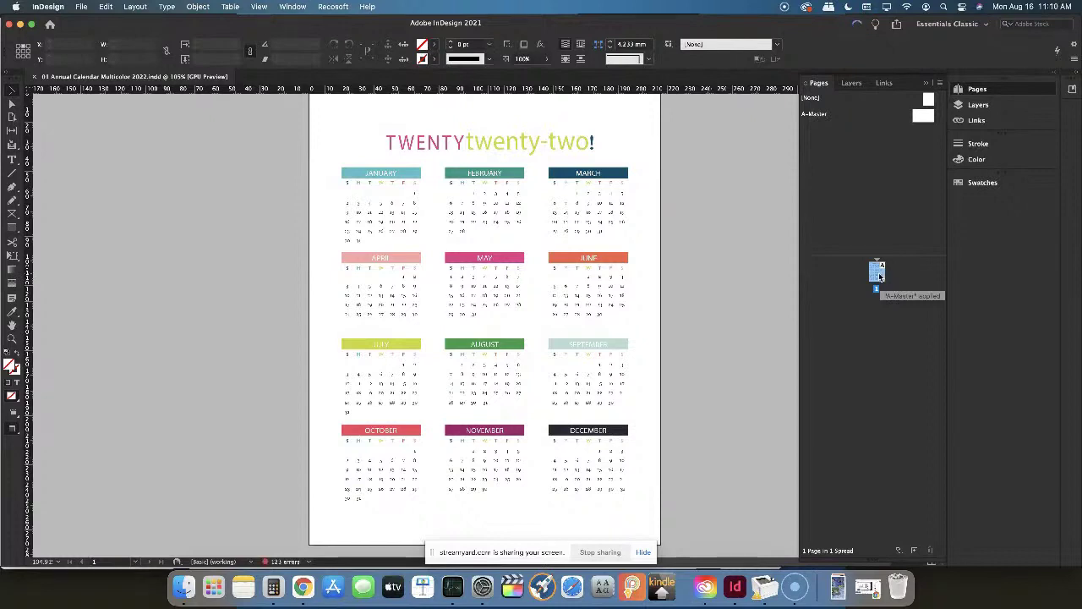
right_click(880, 277)
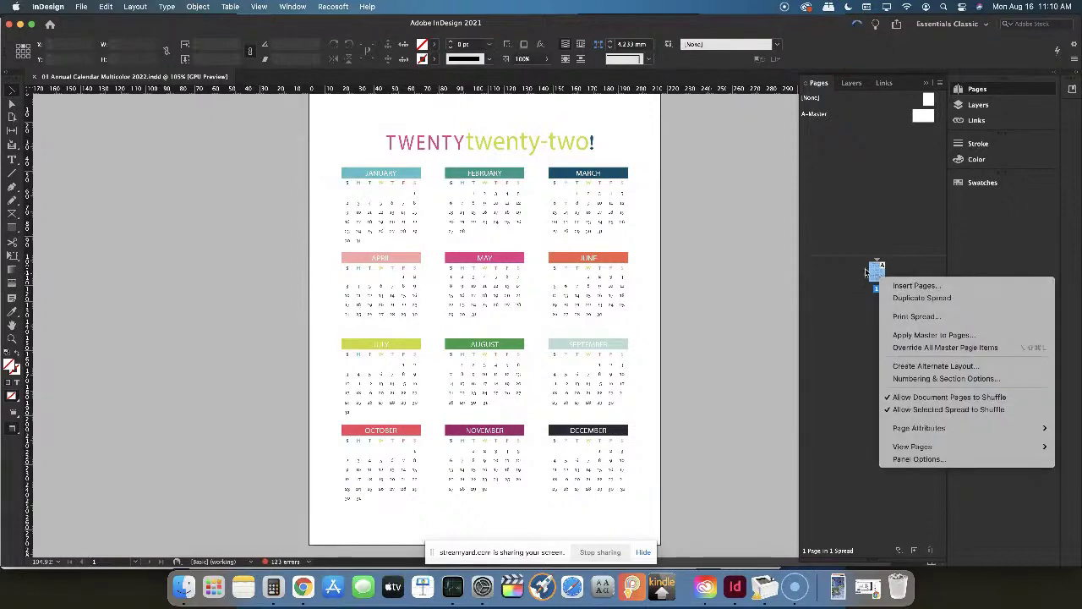
click(835, 257)
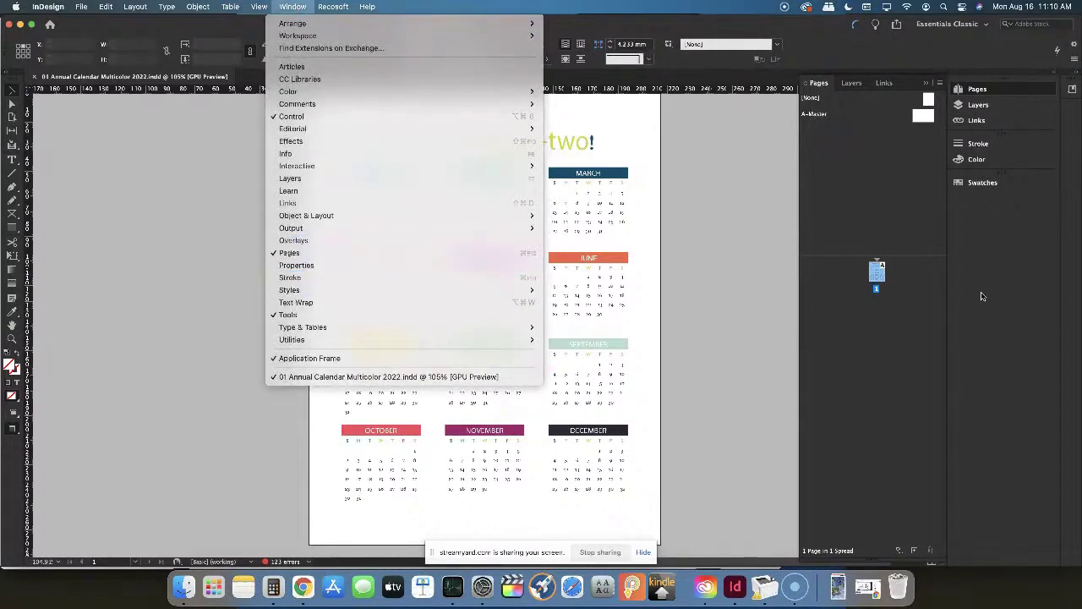
click(888, 279)
right_click(878, 271)
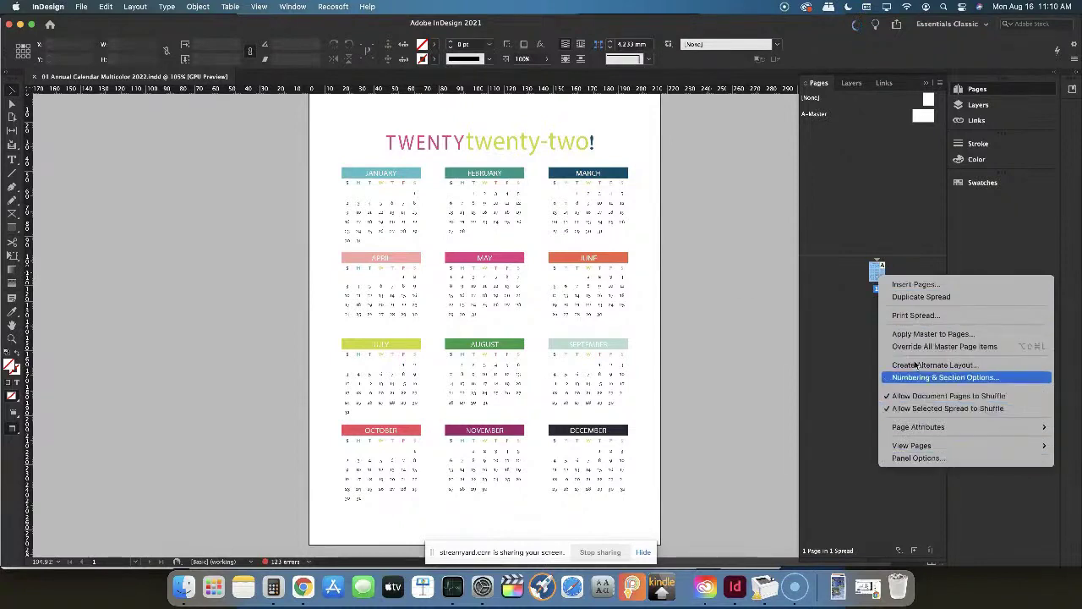
key(Escape)
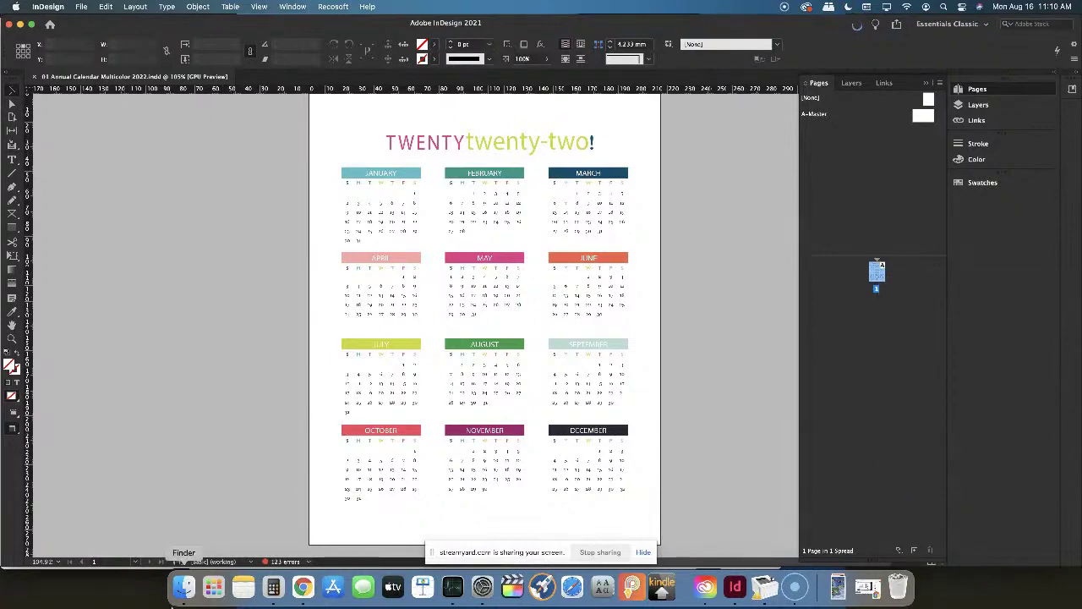
Open 02 Annual Calendar Pink Blue + Purple 2022.indd, skip missing fonts, and fit its page in view
click(183, 587)
click(266, 85)
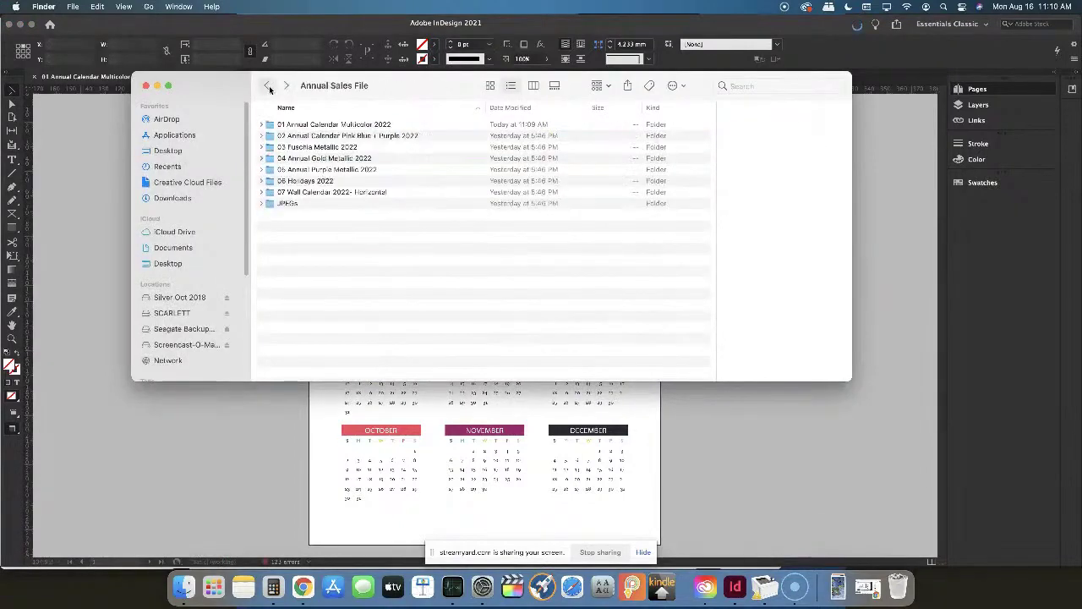
click(317, 137)
double_click(318, 137)
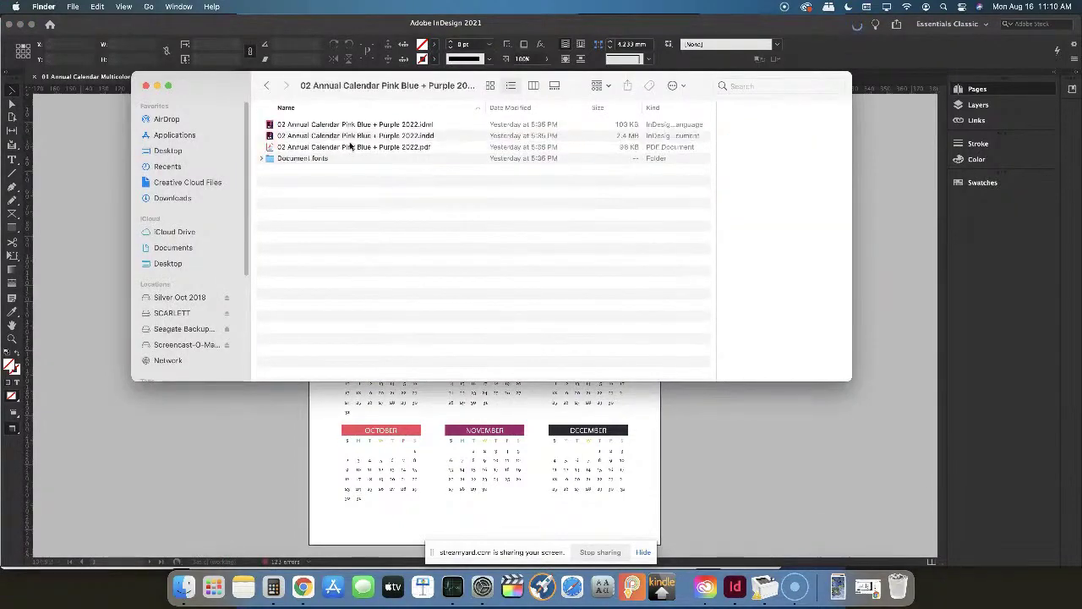
double_click(351, 136)
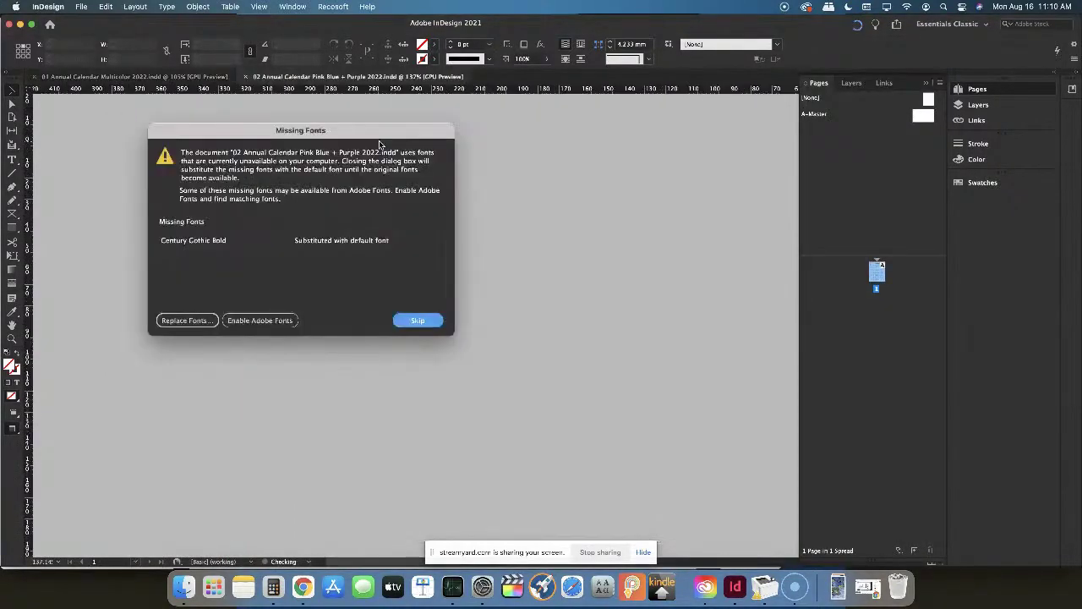
click(413, 315)
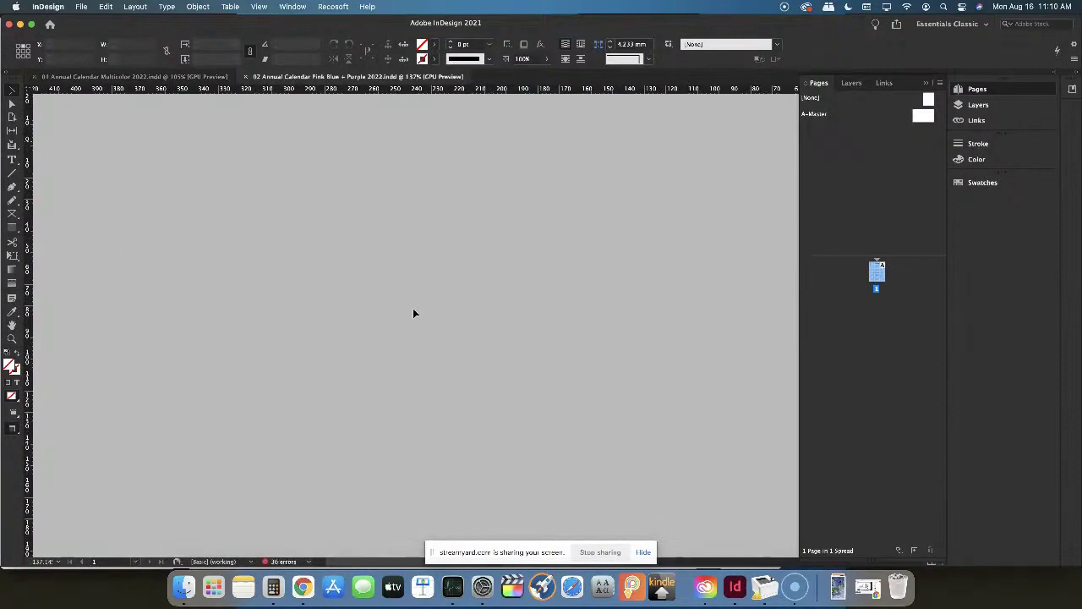
double_click(879, 270)
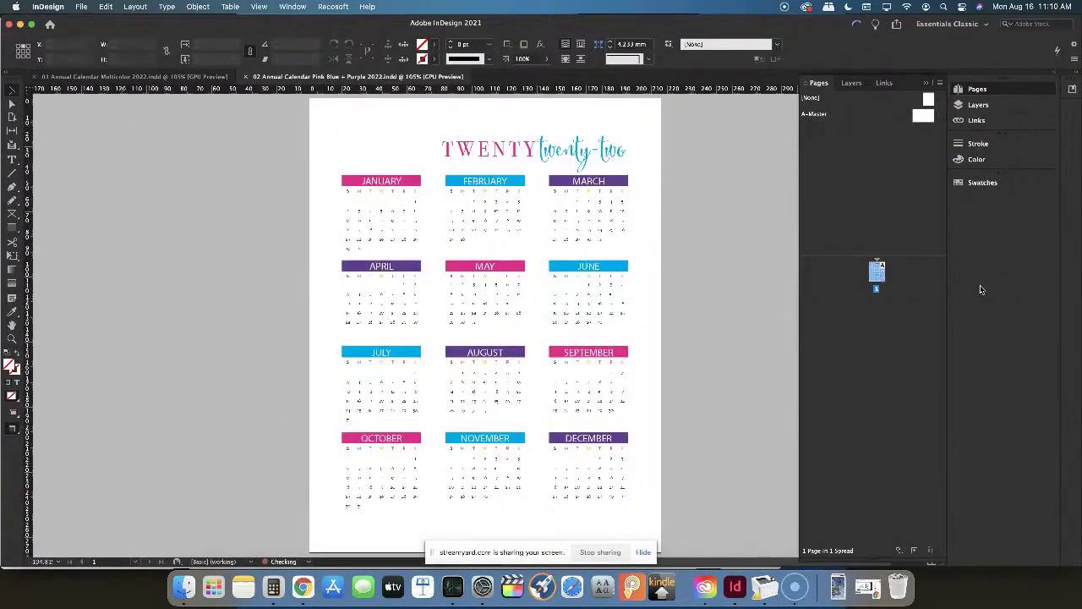
Move the Pink Blue + Purple page into 01 Annual Calendar Multicolor 2022.indd and view it as page 2
right_click(876, 285)
click(909, 298)
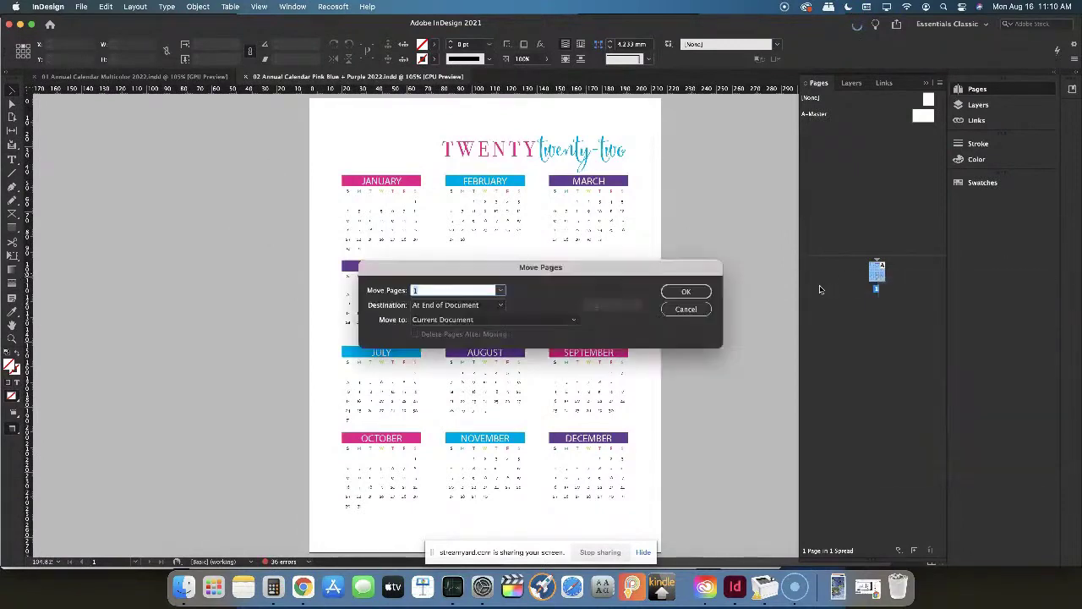
click(506, 322)
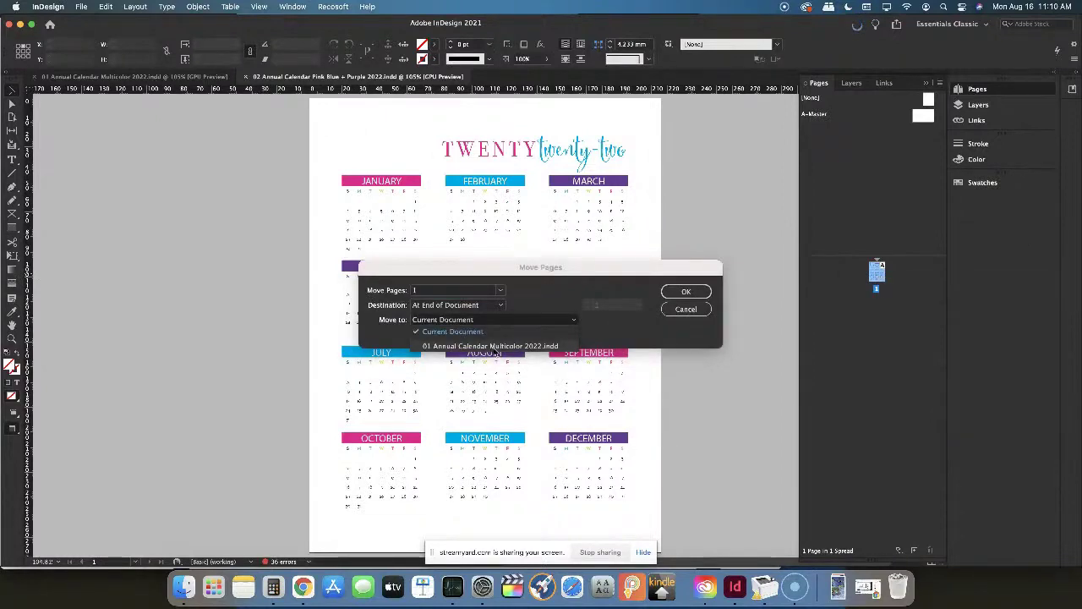
click(495, 347)
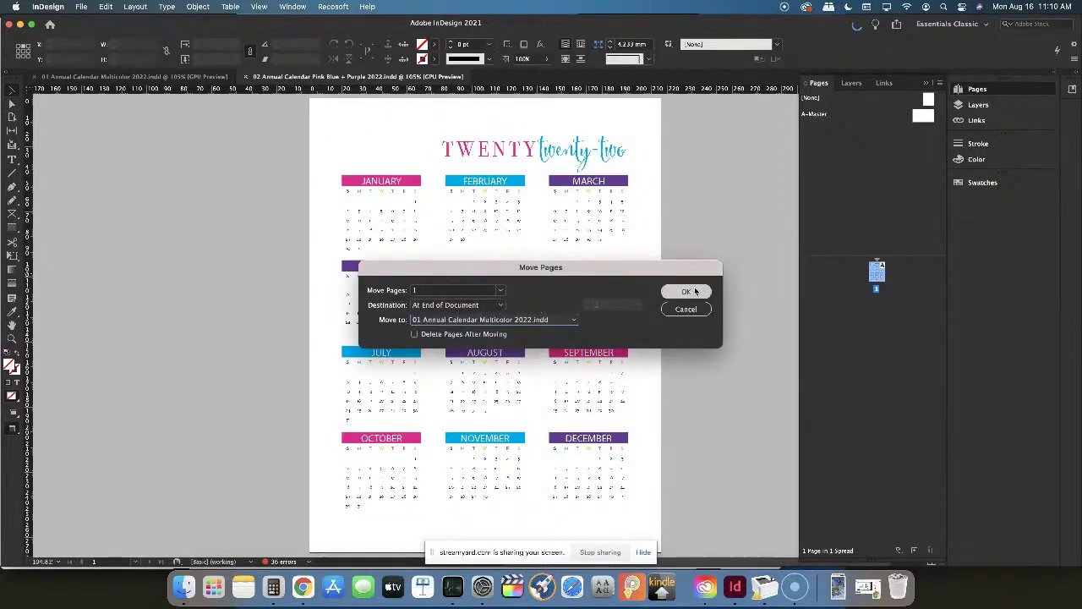
click(686, 291)
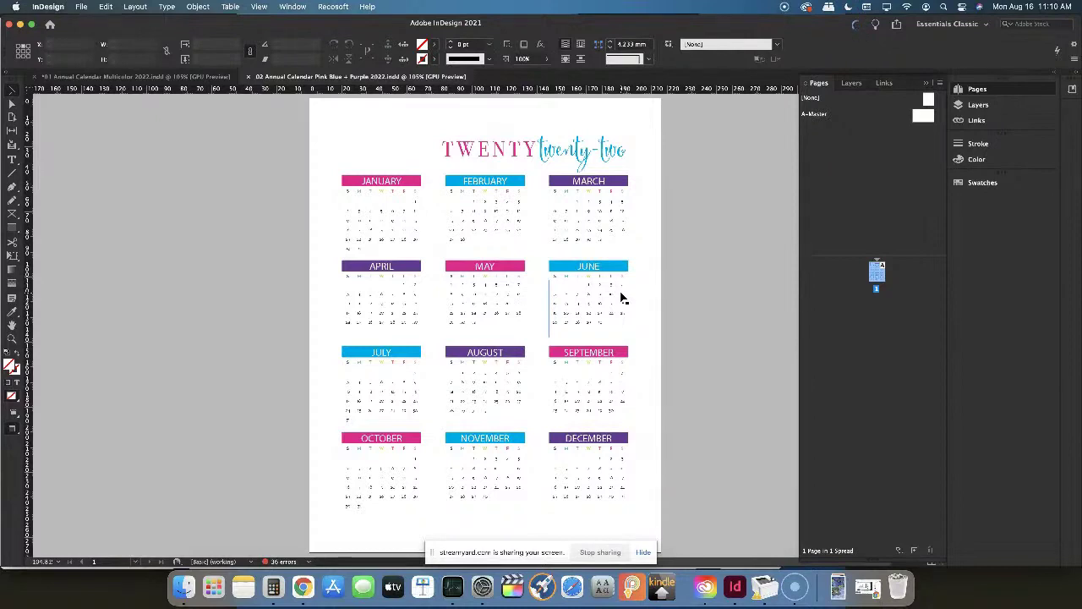
click(181, 78)
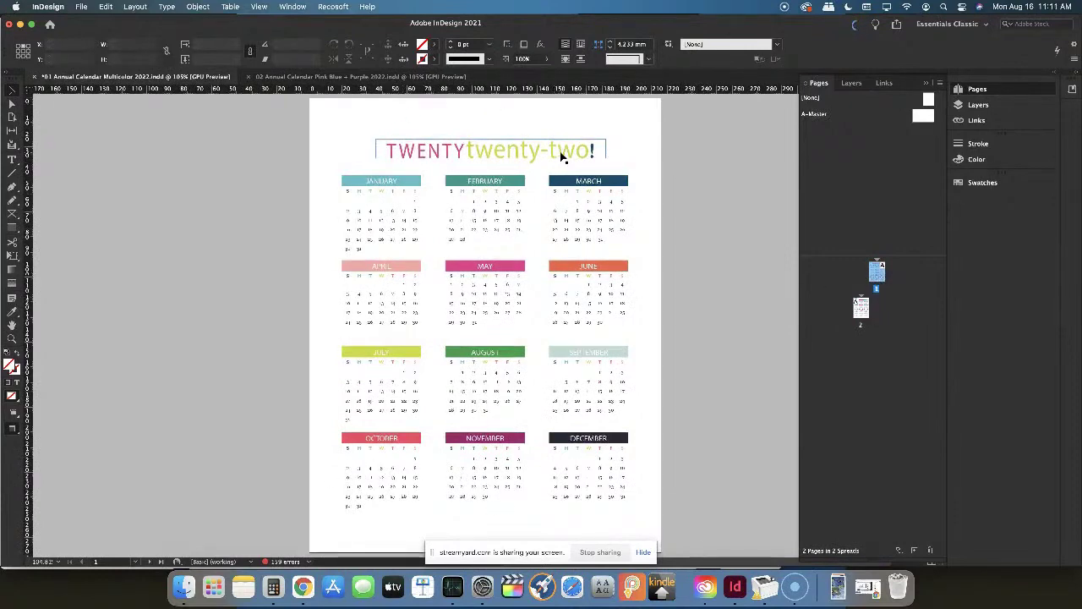
double_click(860, 309)
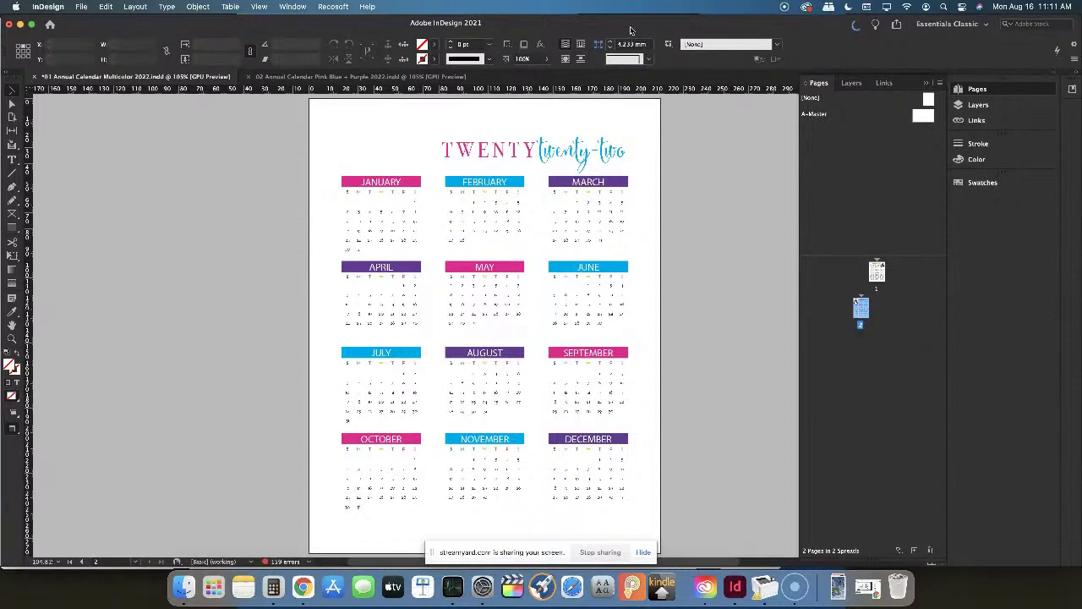
Return to page 1 and select the January header bar
double_click(878, 272)
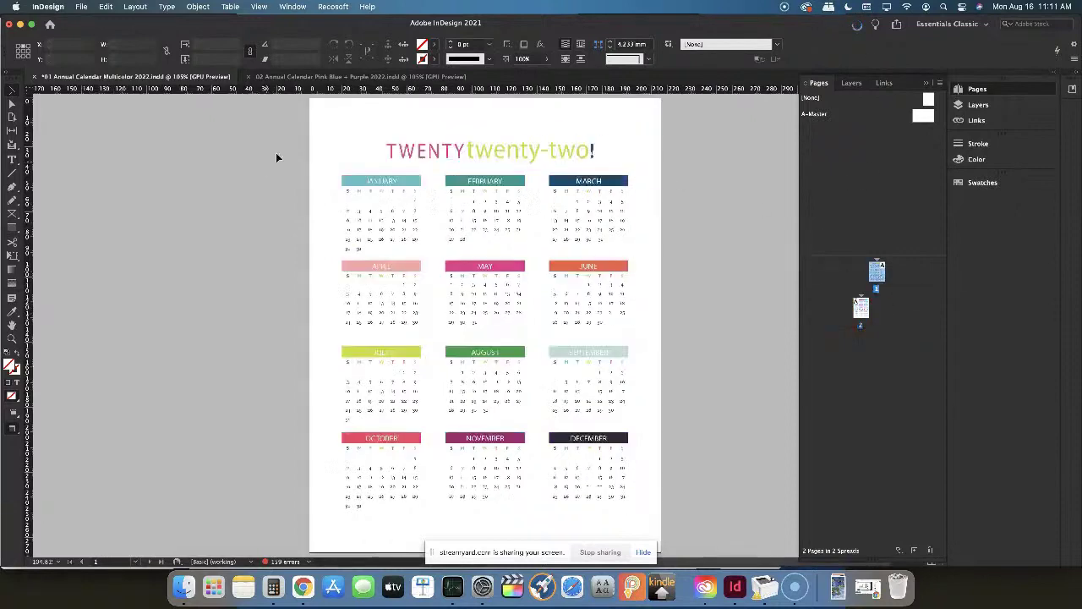
click(407, 180)
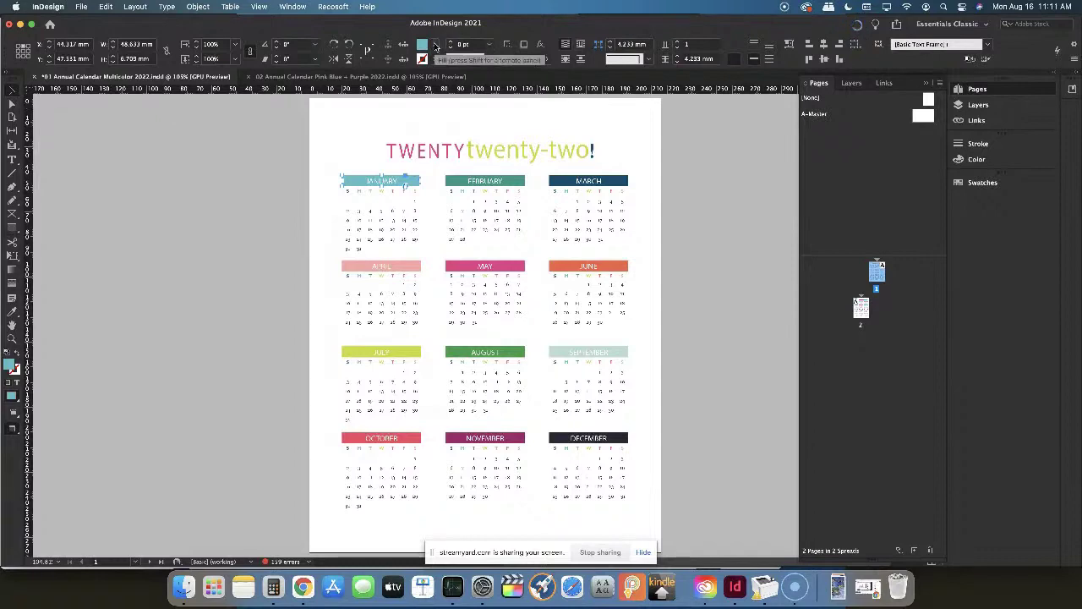
click(299, 10)
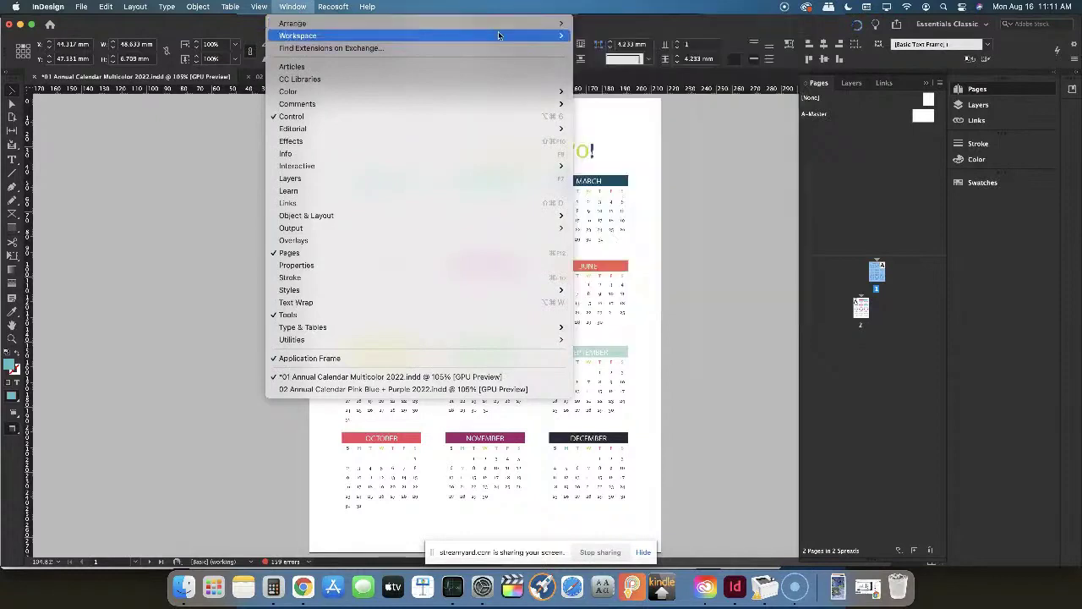
mouse_move(410, 37)
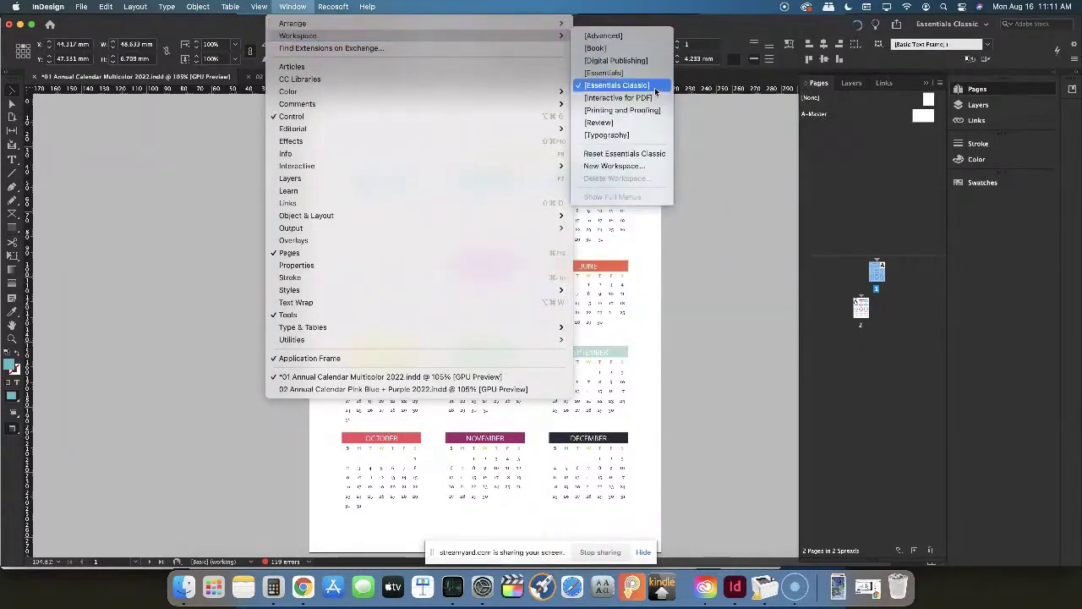
click(719, 195)
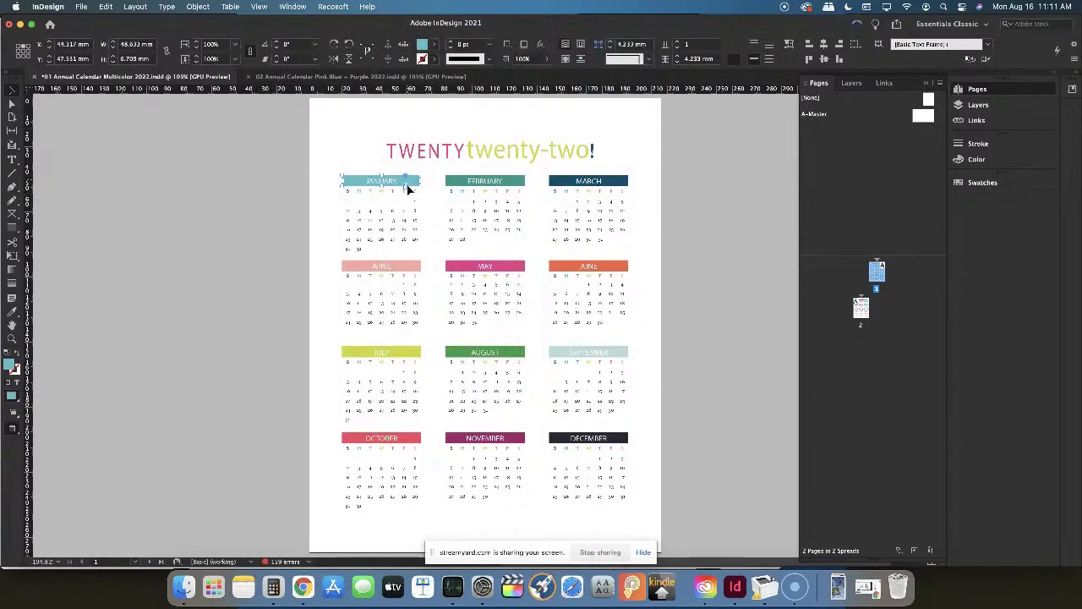
Fill the January header red (C=15 M=100 Y=100 K=0), February yellow and March green
click(434, 43)
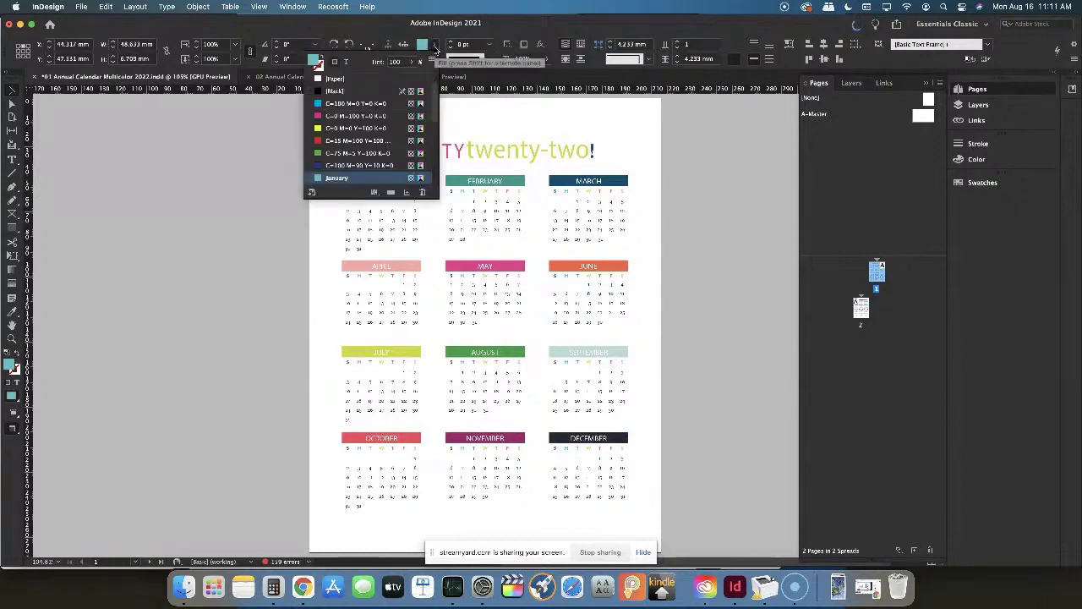
click(385, 142)
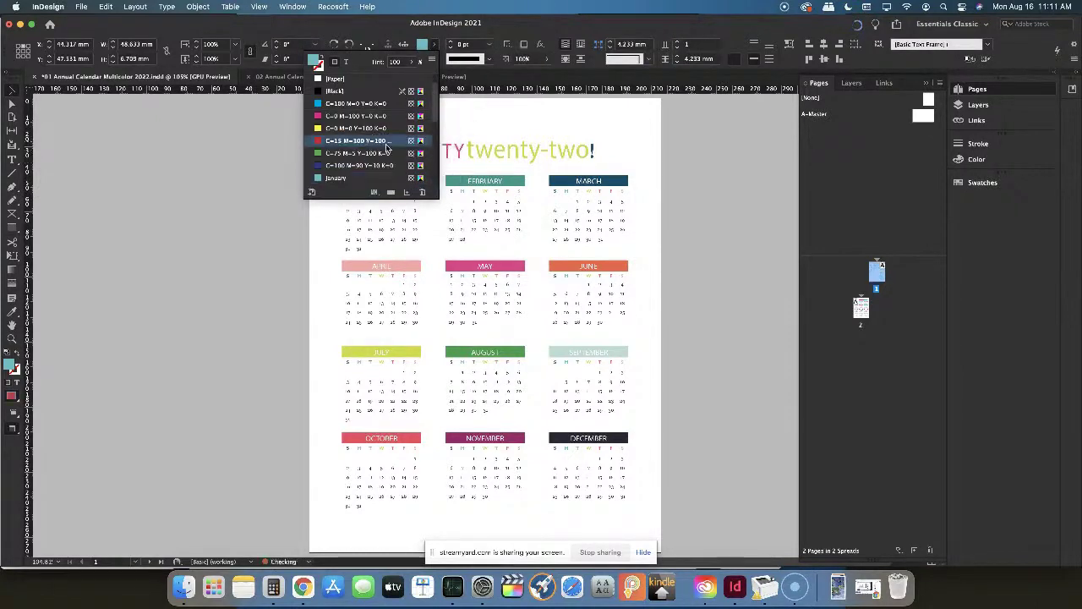
click(470, 109)
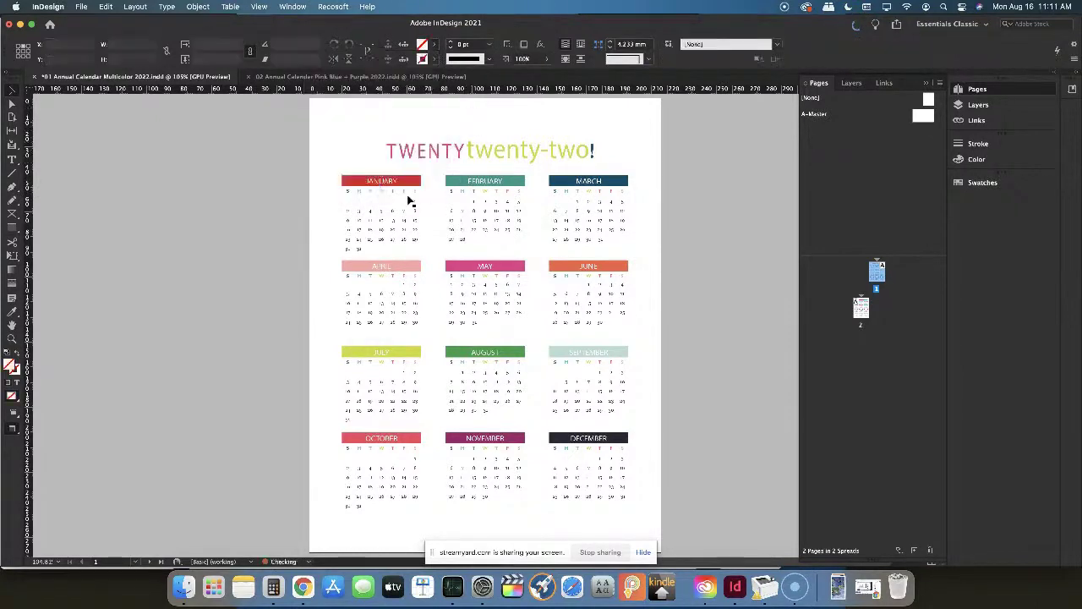
click(455, 182)
click(436, 44)
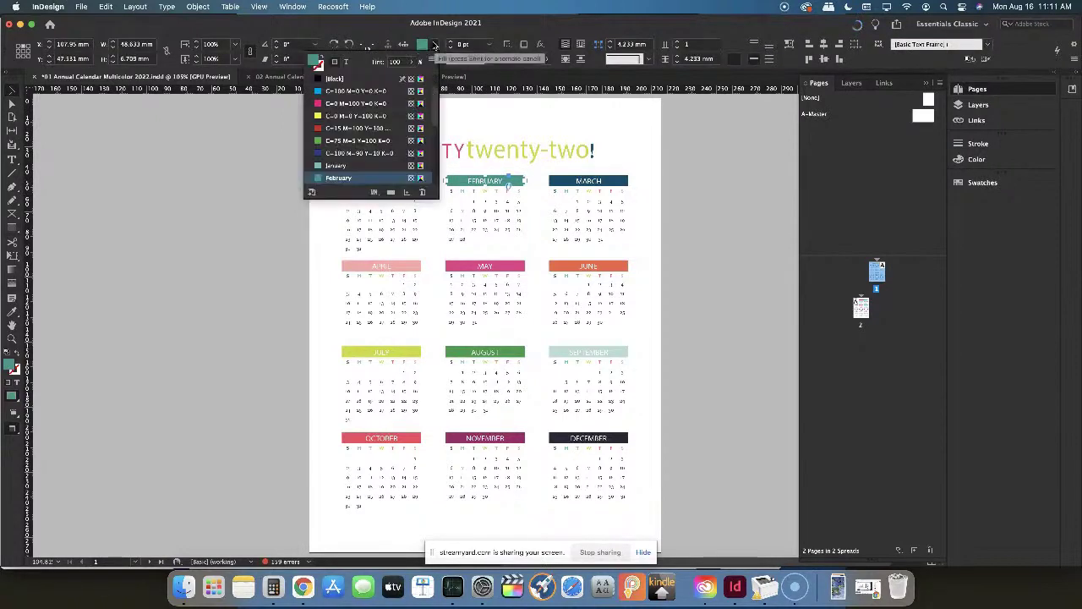
click(346, 116)
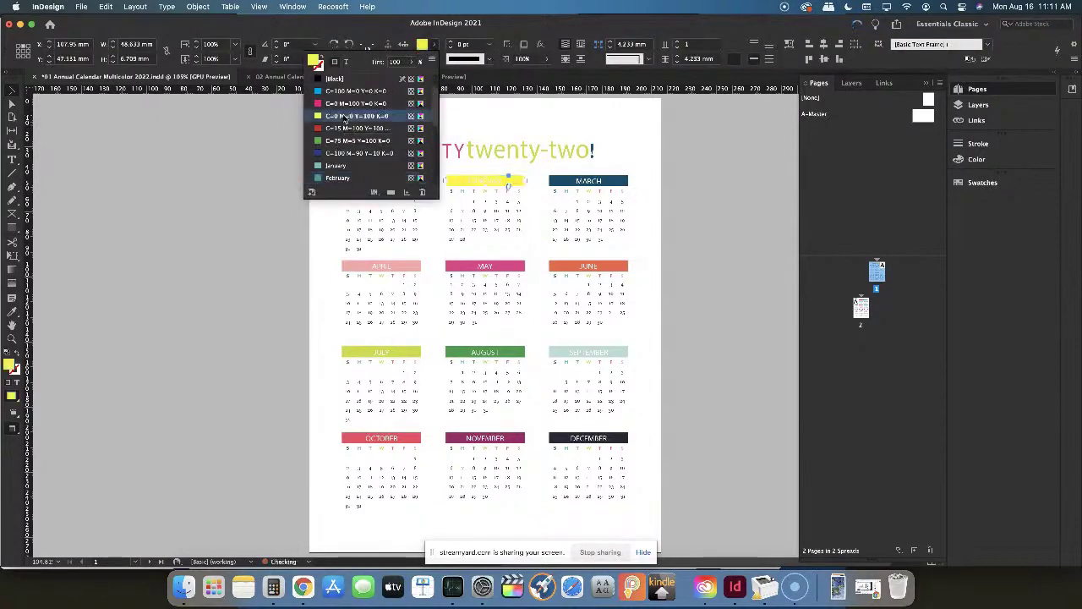
click(571, 166)
click(565, 185)
click(422, 44)
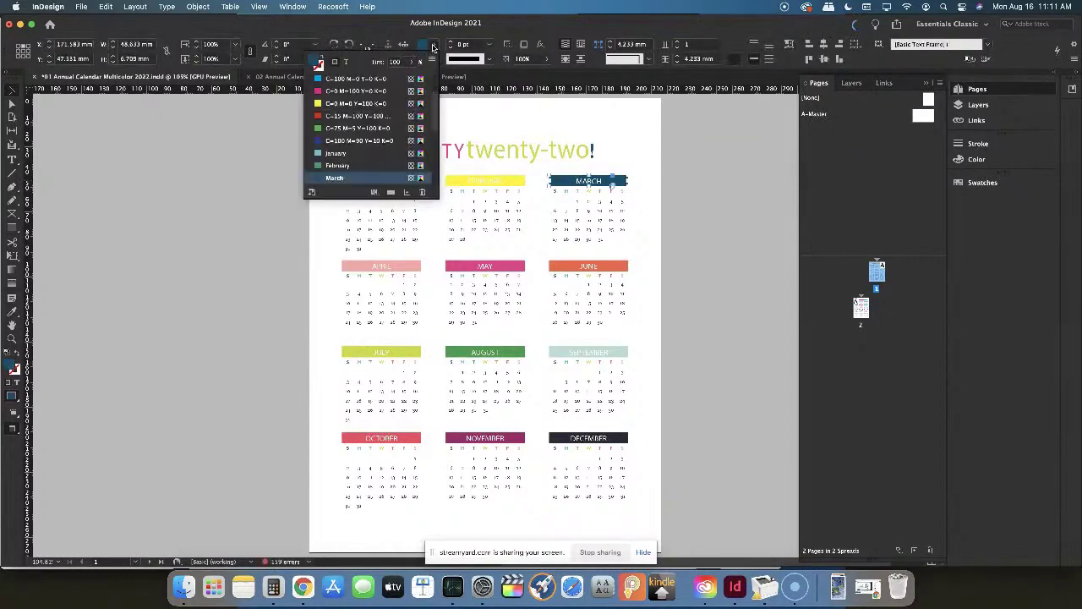
click(350, 128)
click(637, 190)
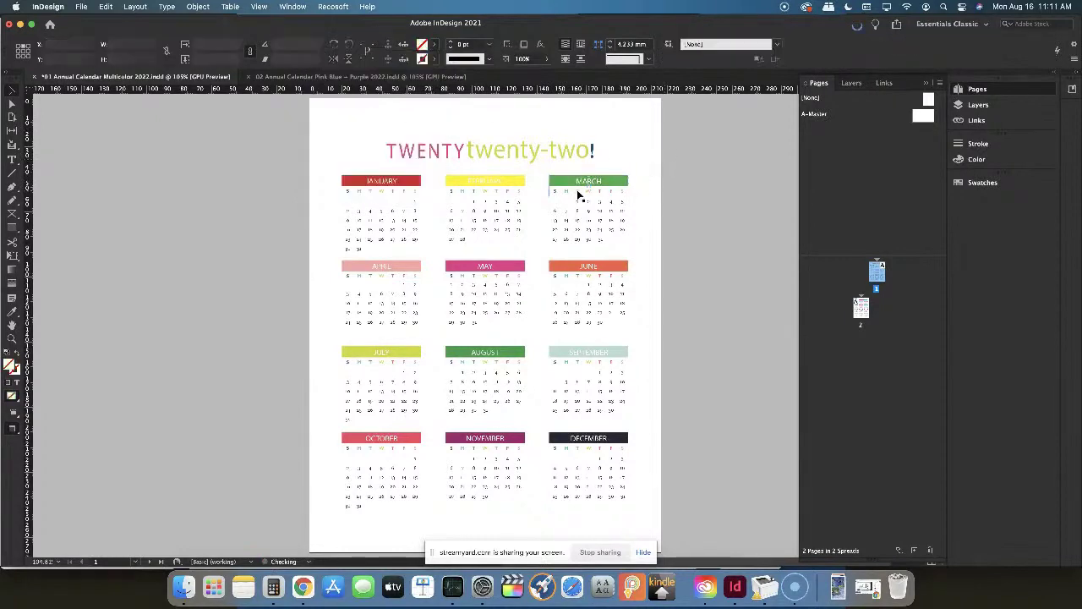
Fill the April header yellow, May green and June red
click(401, 268)
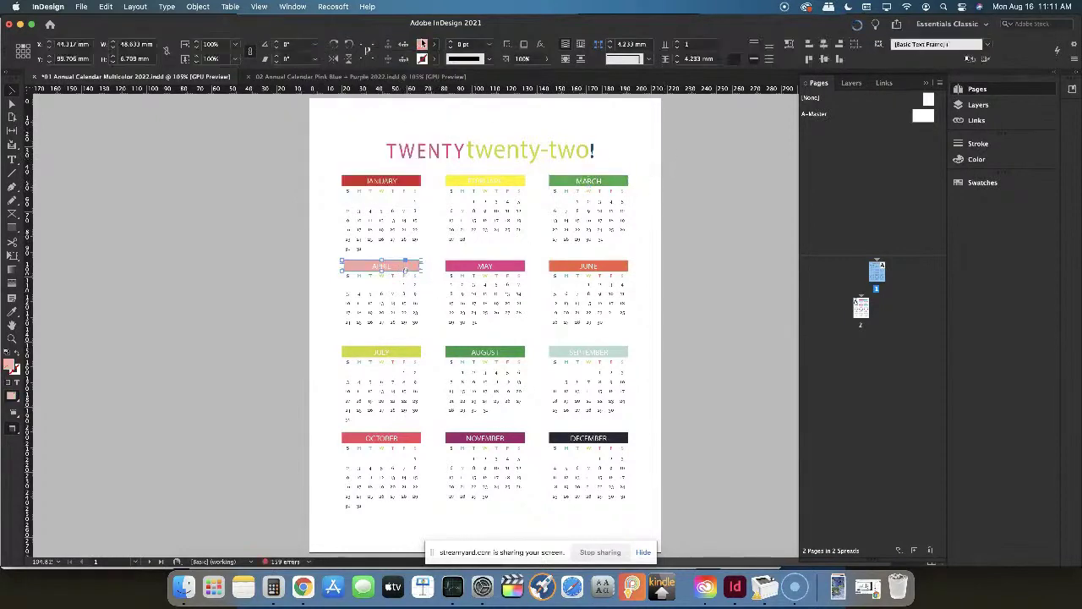
click(434, 45)
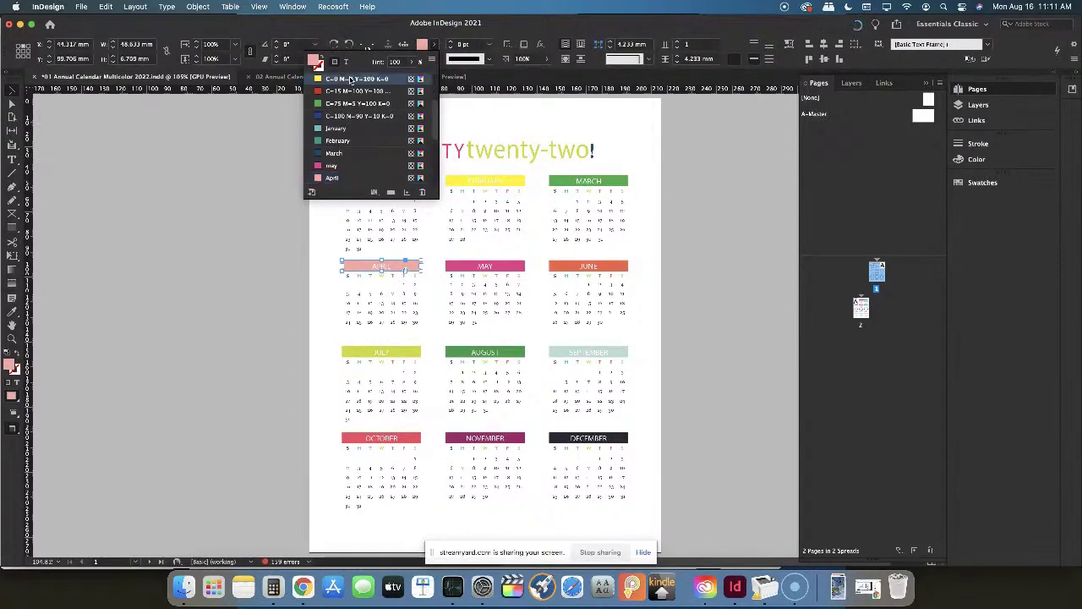
click(351, 79)
click(484, 266)
click(434, 45)
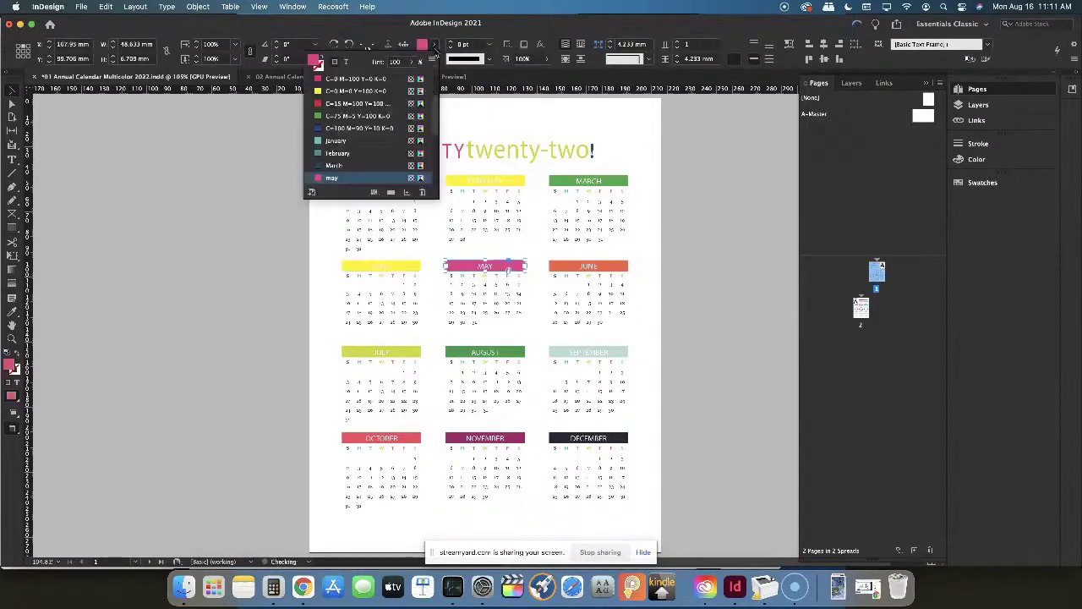
click(356, 116)
click(570, 265)
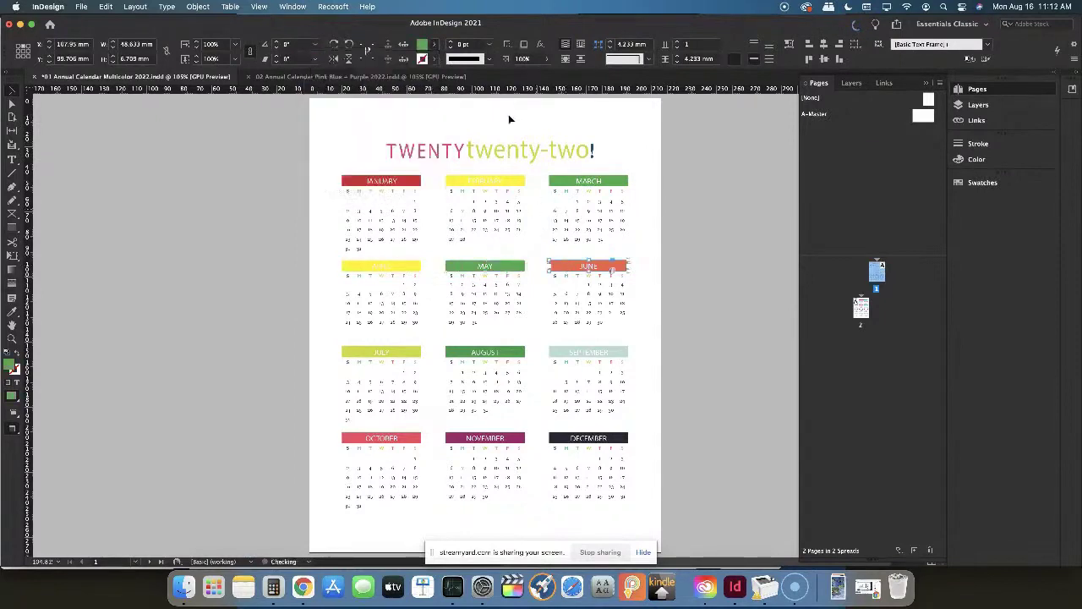
click(433, 45)
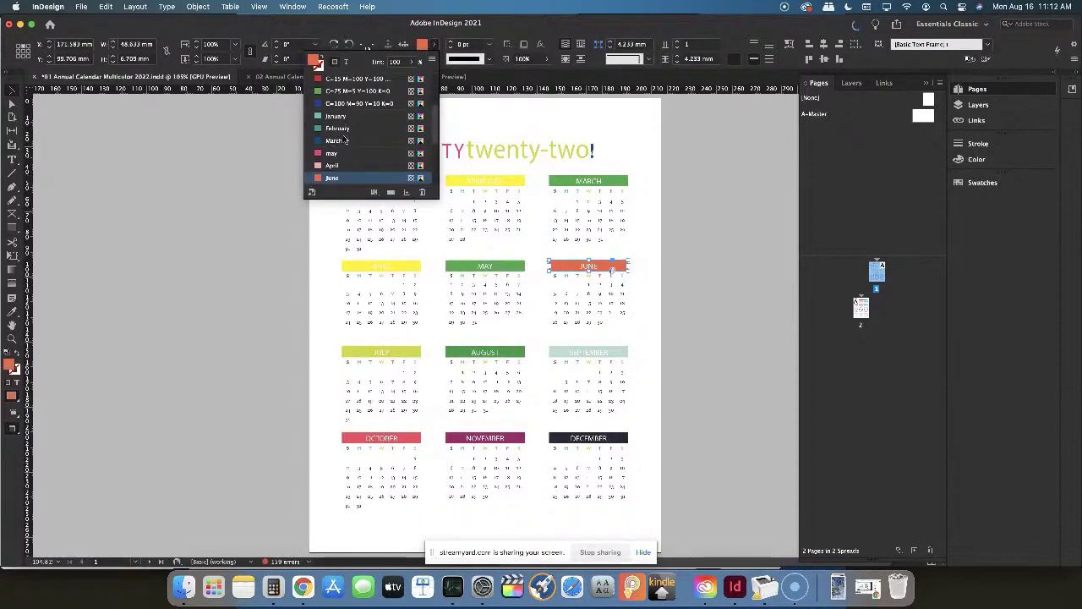
scroll(341, 129, up, 3)
click(343, 165)
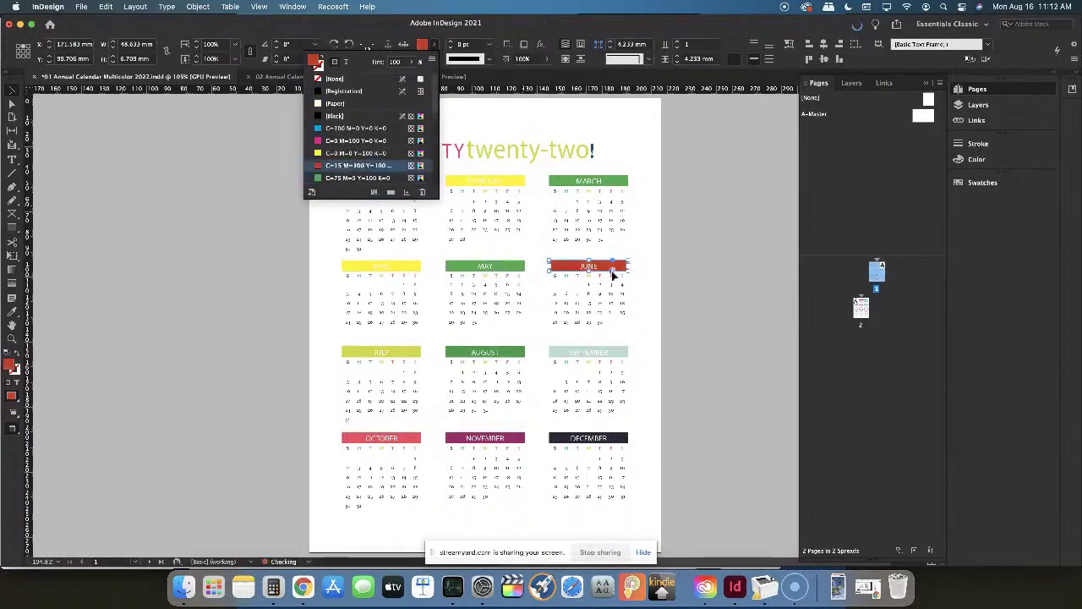
click(628, 293)
Fill the July, August and September header bars with the June orange swatch
click(394, 354)
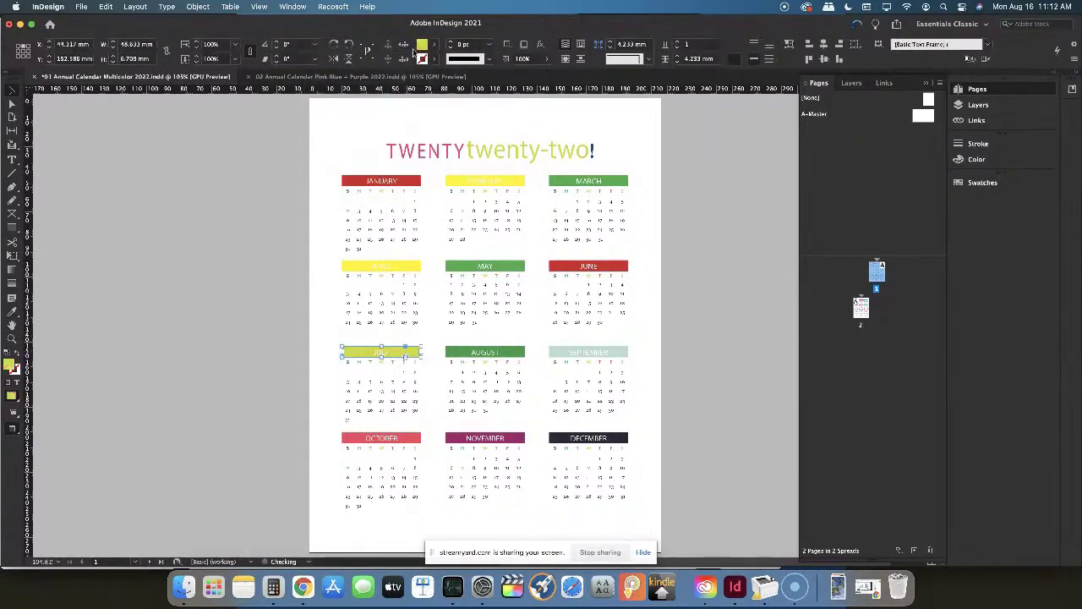
click(433, 45)
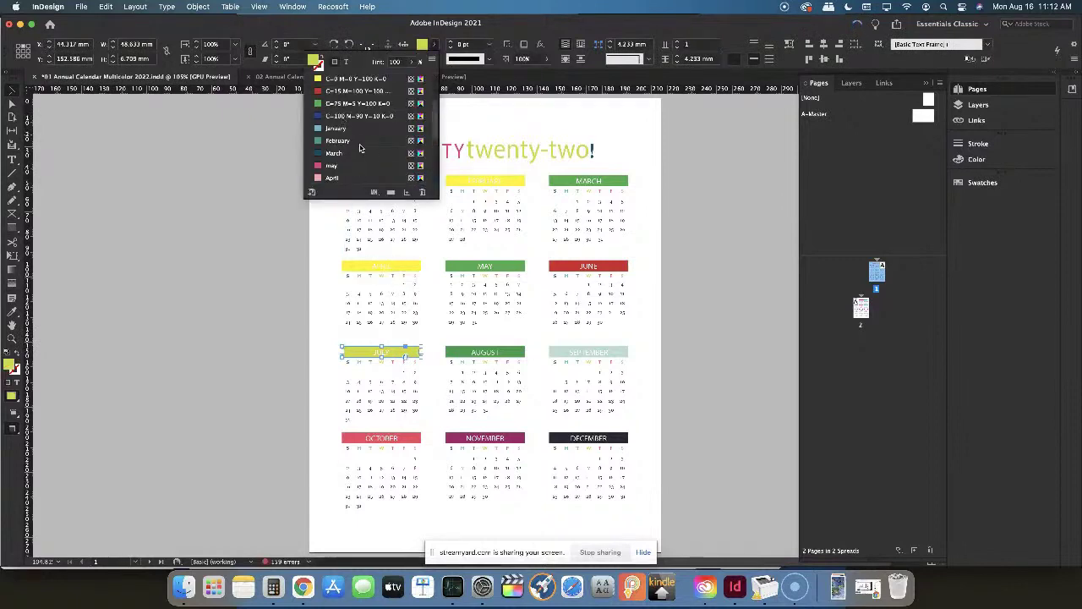
scroll(346, 140, down, 3)
scroll(354, 153, down, 2)
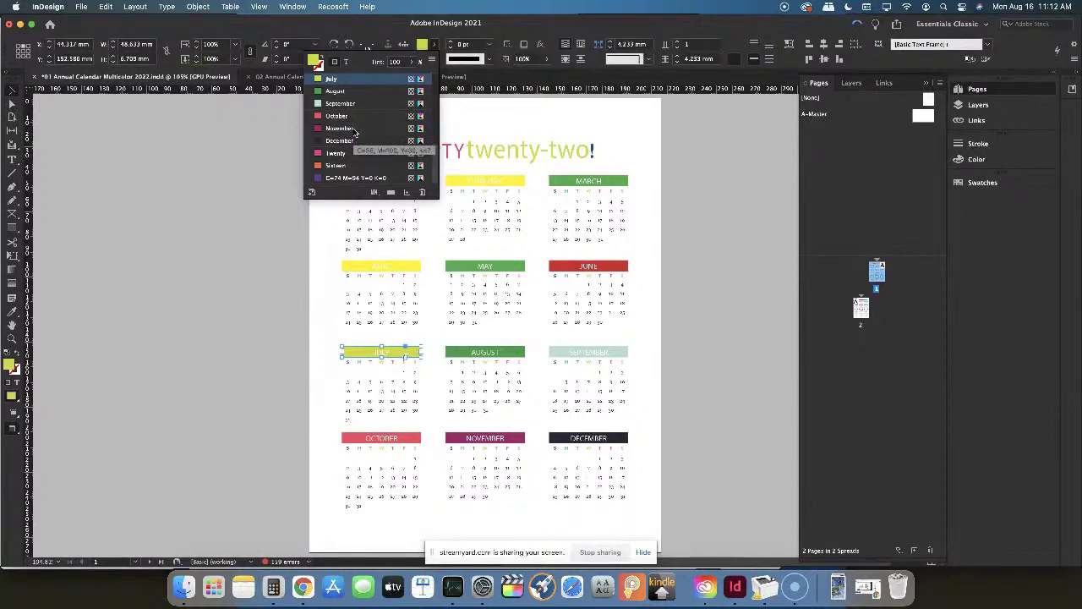
scroll(353, 127, up, 2)
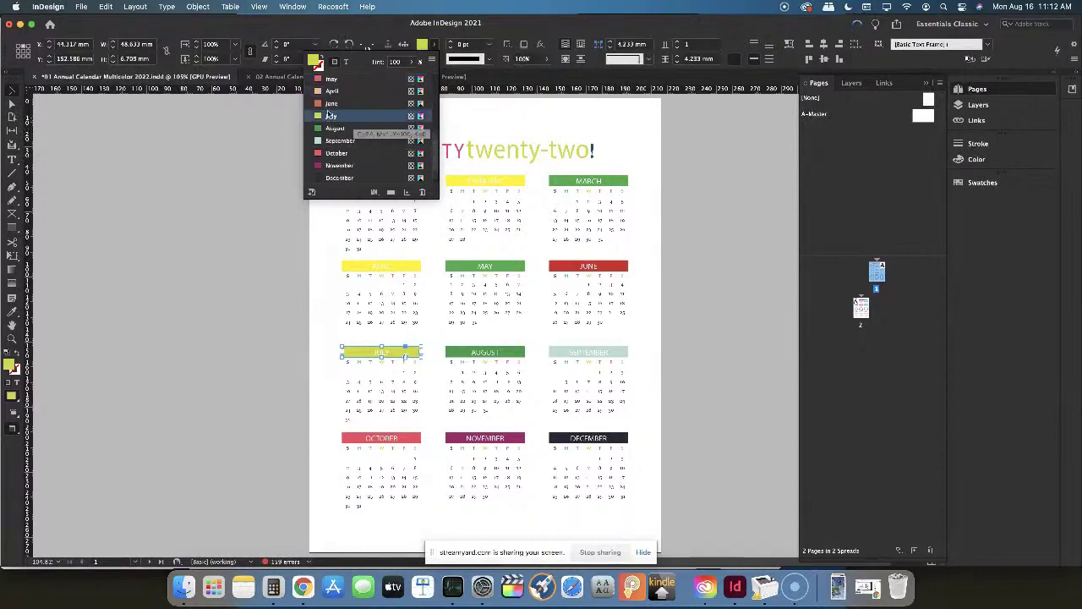
click(336, 103)
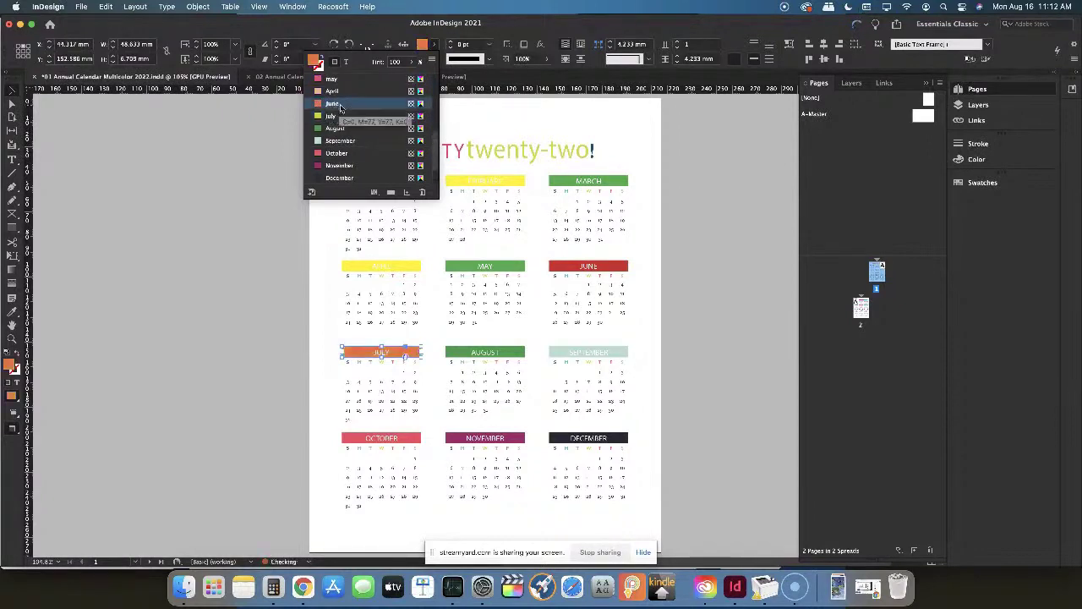
click(461, 351)
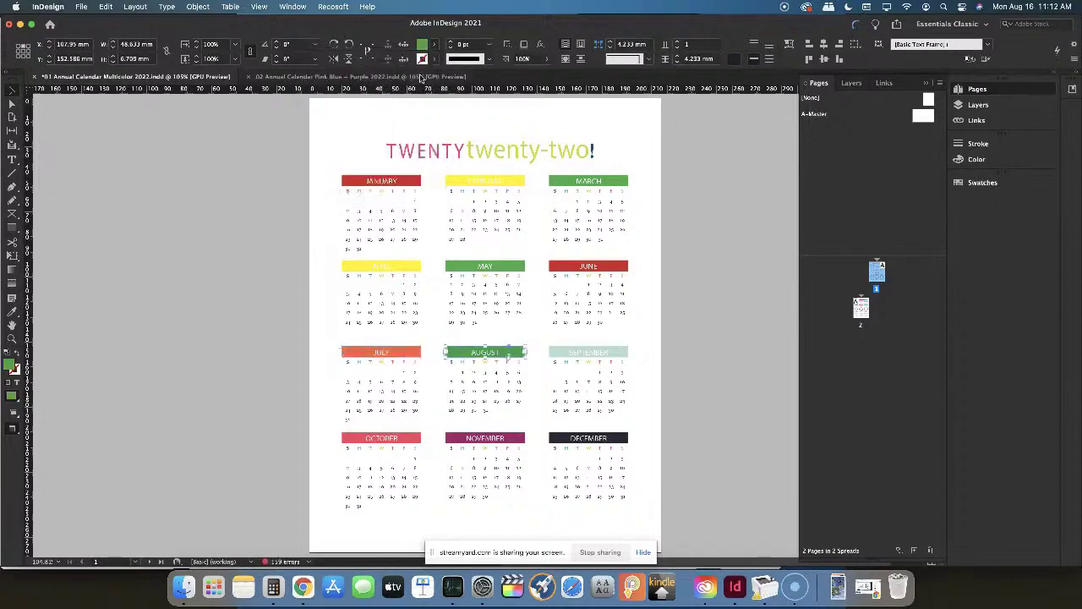
click(436, 43)
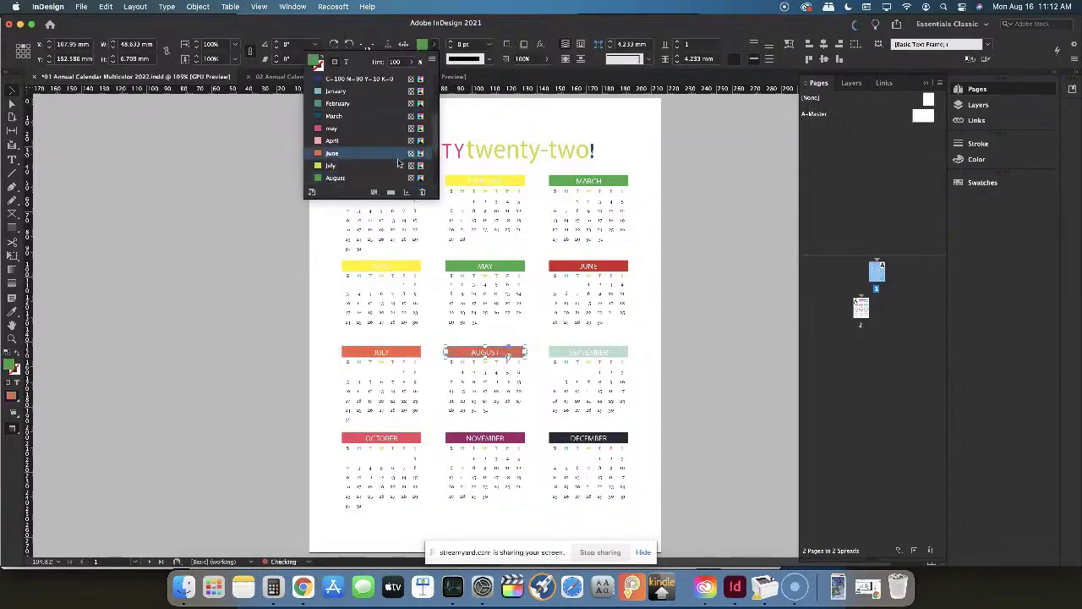
click(355, 154)
click(568, 357)
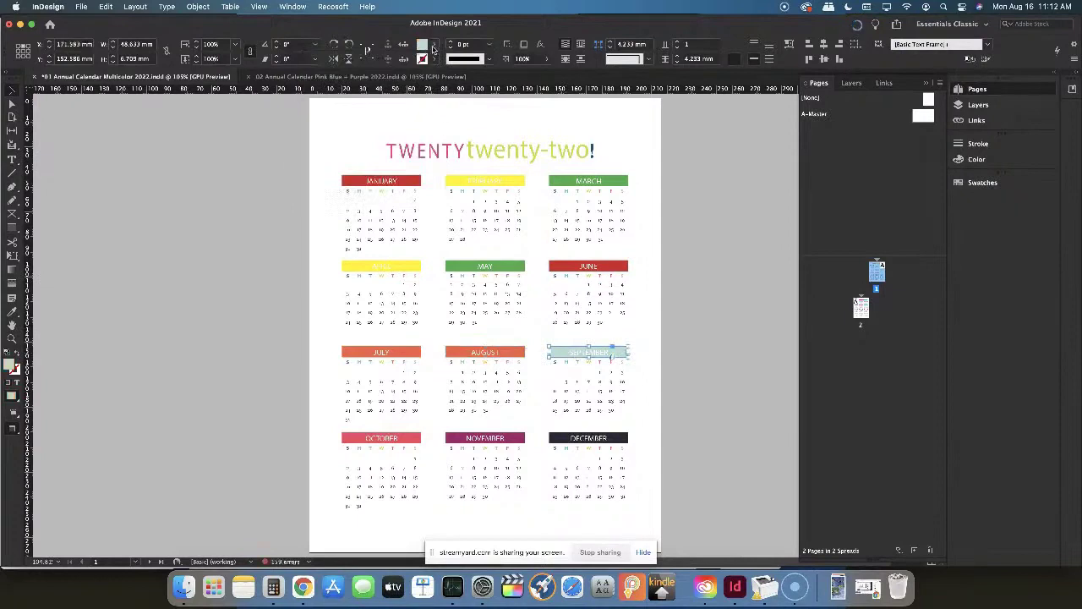
click(436, 44)
click(342, 141)
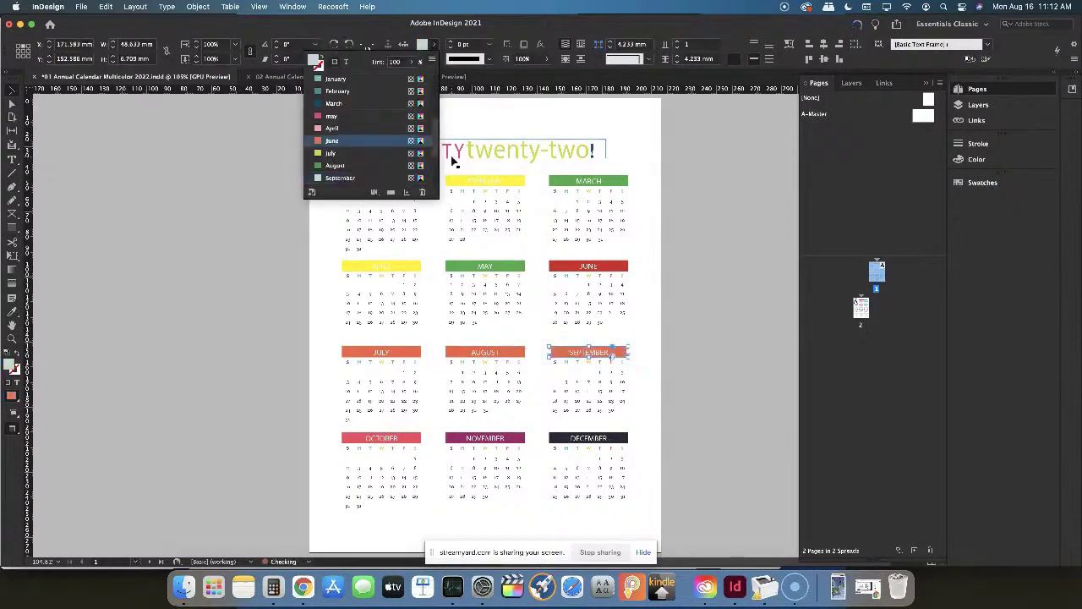
Duplicate the October header's swatch as 'October copy' and open its colour mode choices in Swatch Options
click(408, 441)
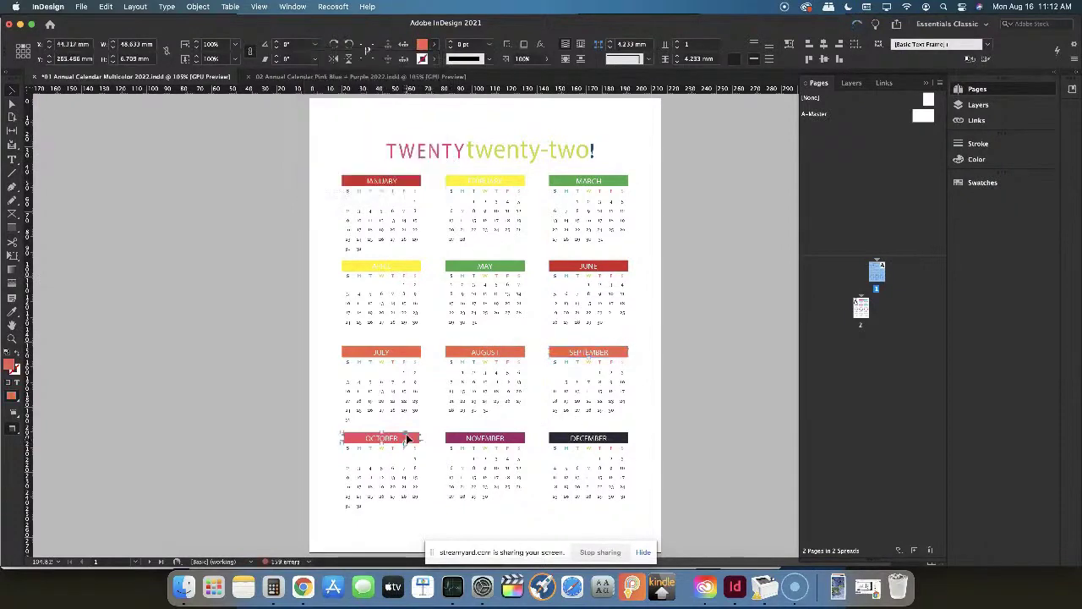
click(436, 44)
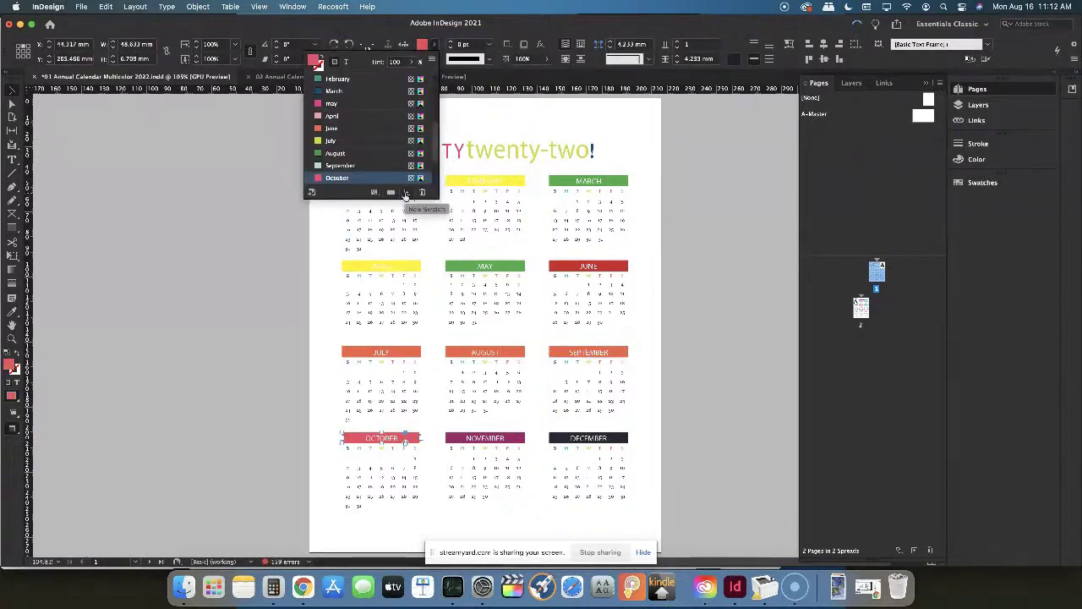
click(405, 193)
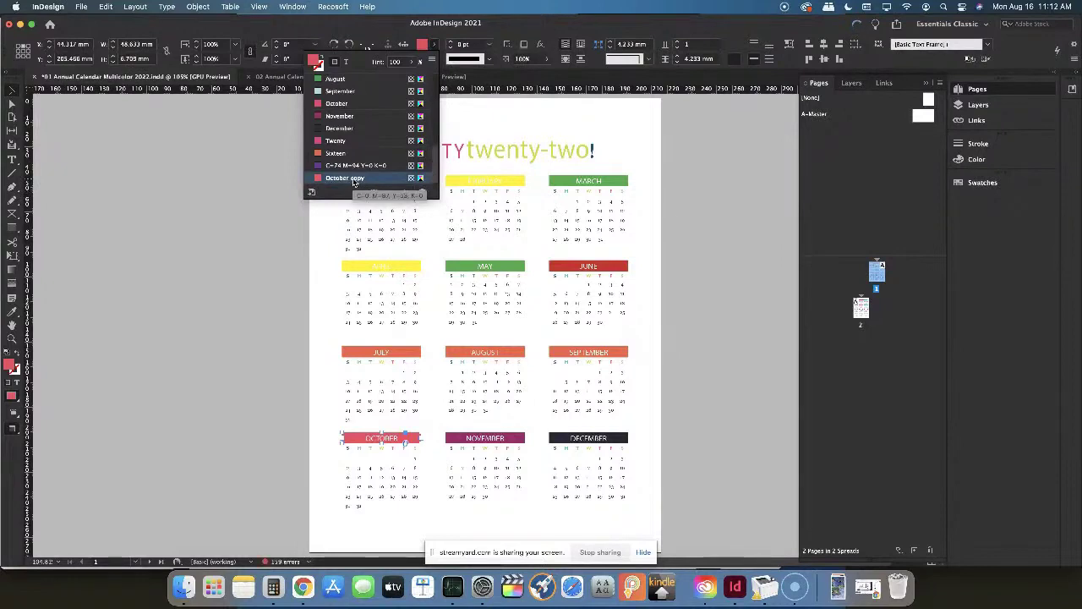
double_click(353, 178)
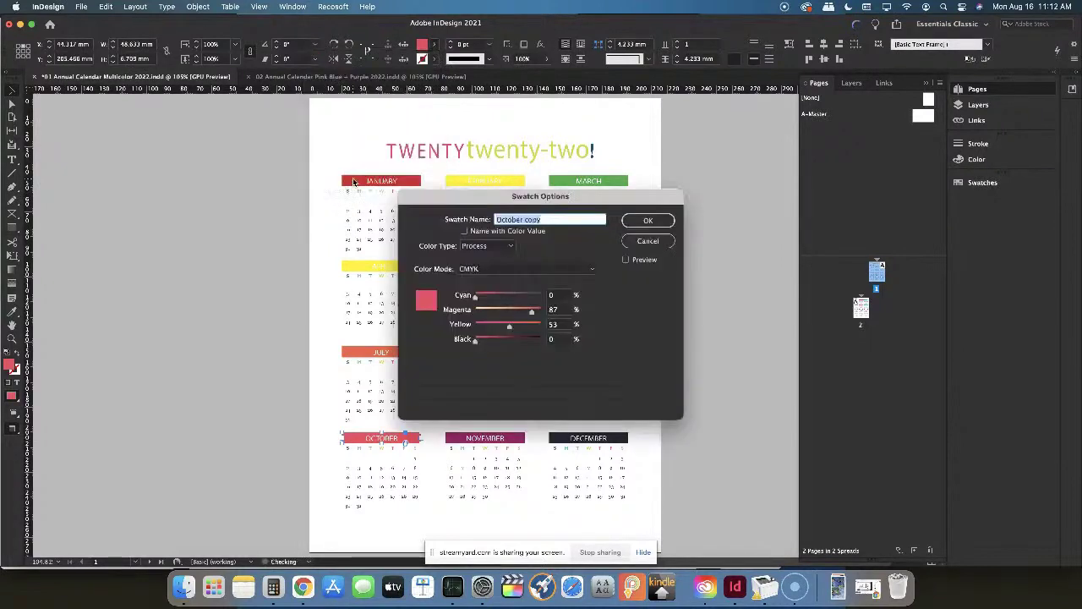
click(522, 269)
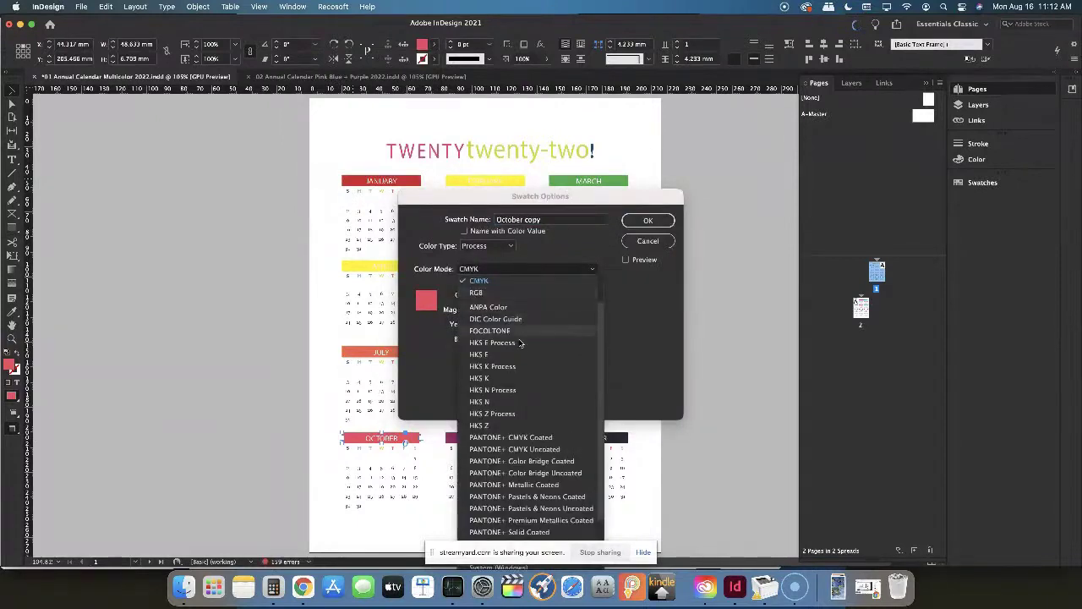
scroll(533, 423, down, 3)
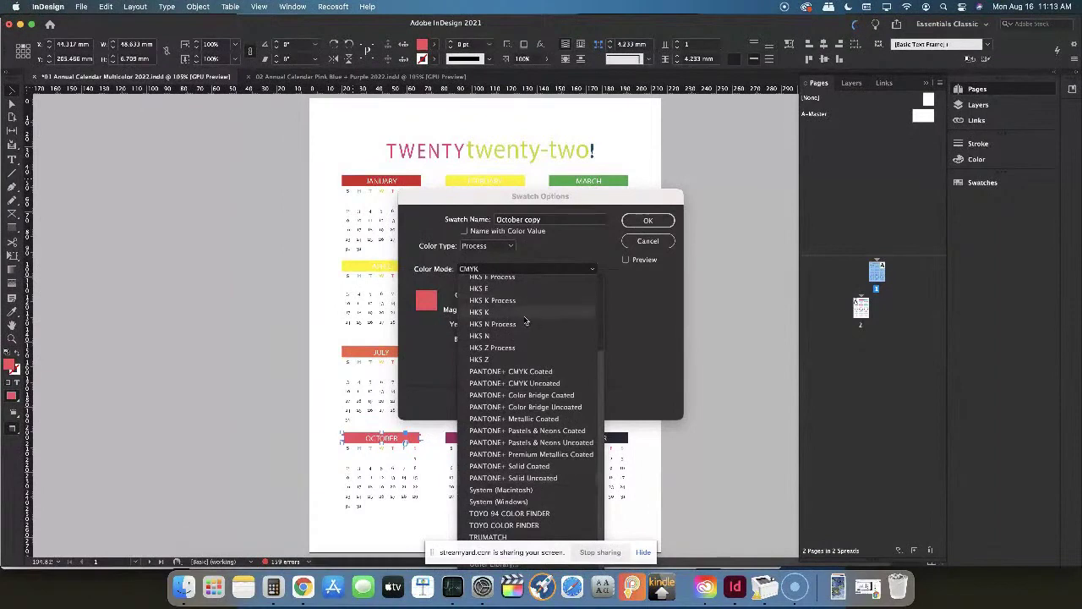
scroll(532, 316, up, 4)
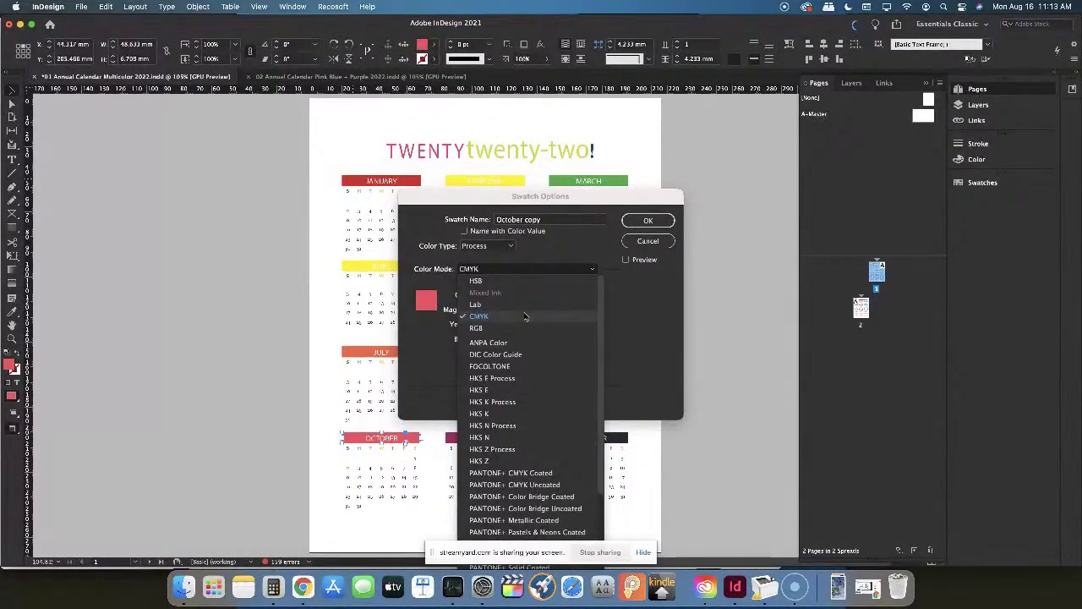
Make October copy an RGB green, hex 4ba27e (75/162/126), so the October header turns green
click(524, 329)
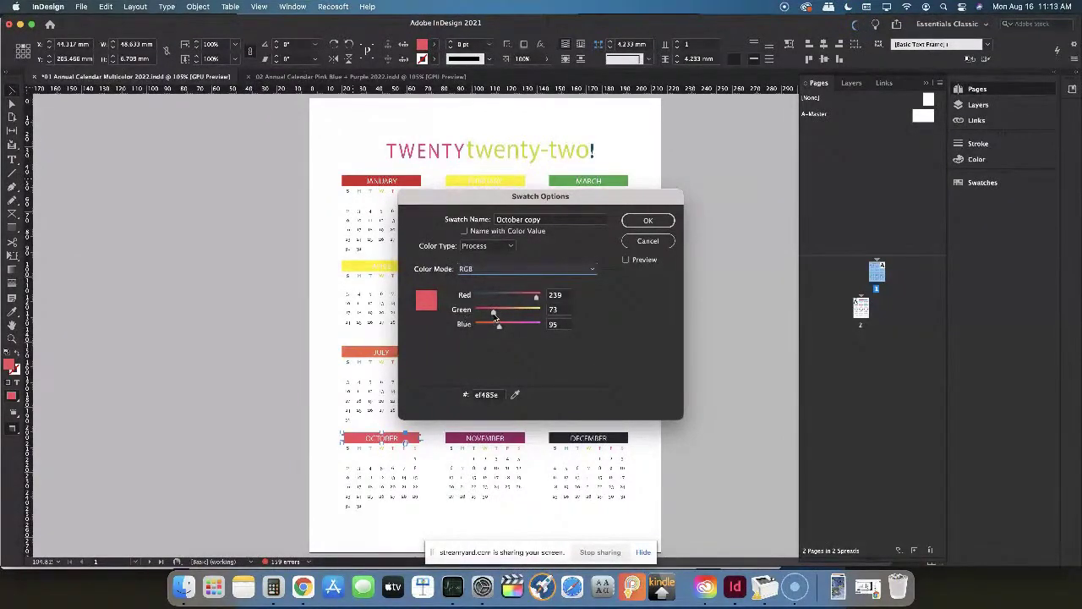
mouse_move(495, 318)
mouse_down()
mouse_move(528, 312)
mouse_move(482, 299)
mouse_move(521, 329)
mouse_move(507, 330)
mouse_up()
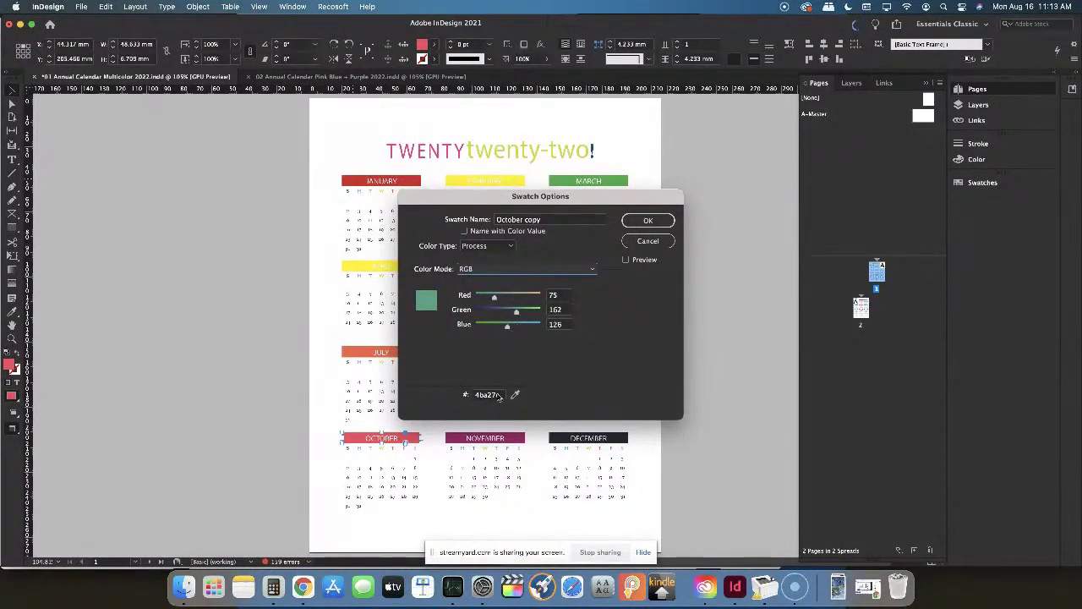
drag(498, 395, 448, 397)
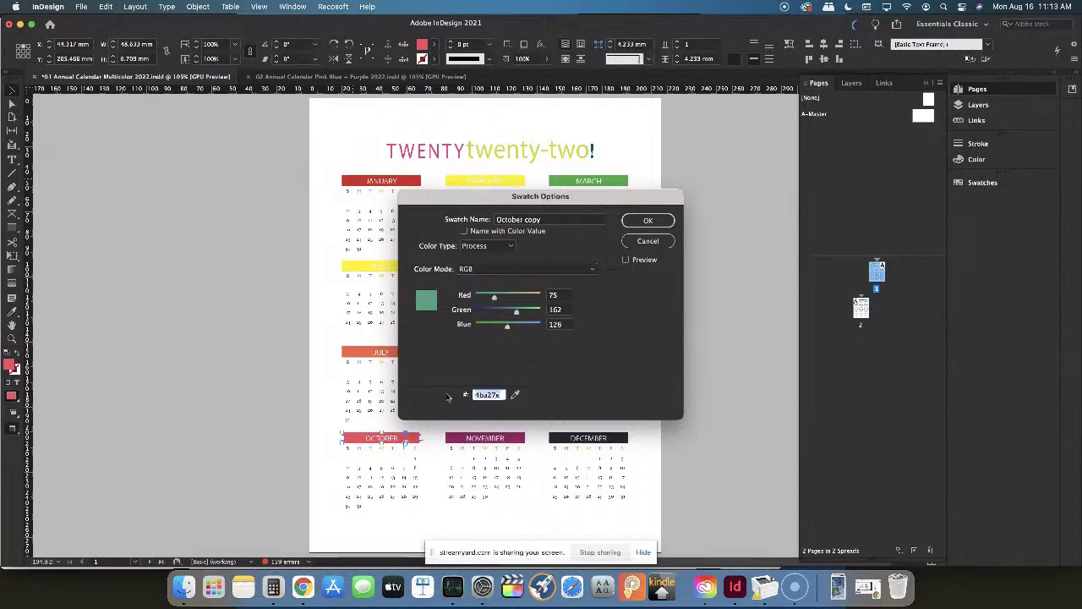
click(651, 226)
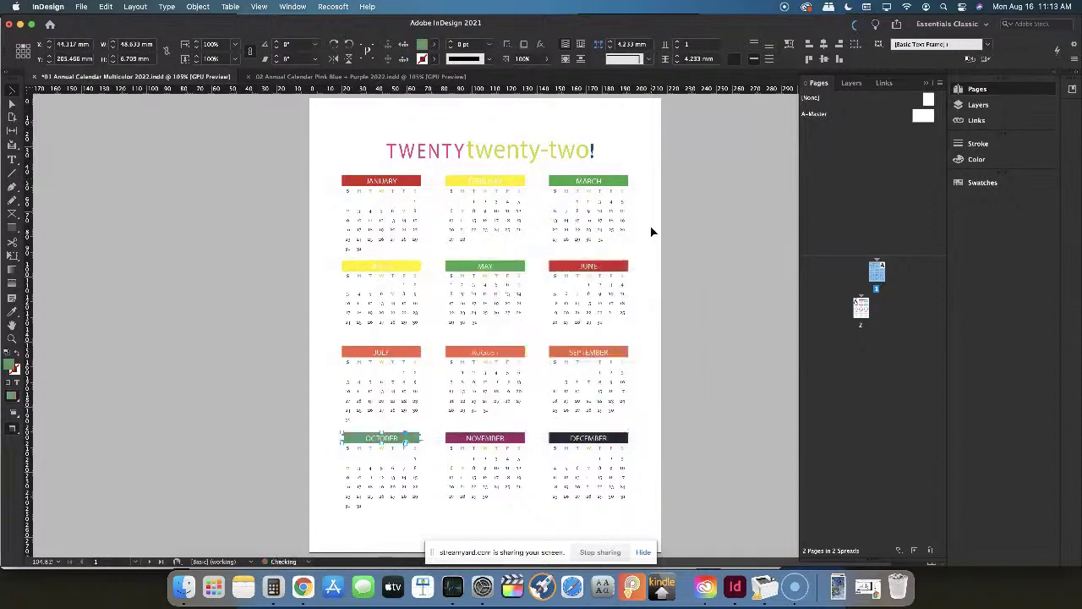
Use the Eyedropper to give the November header April's yellow fill instead of purple
click(455, 439)
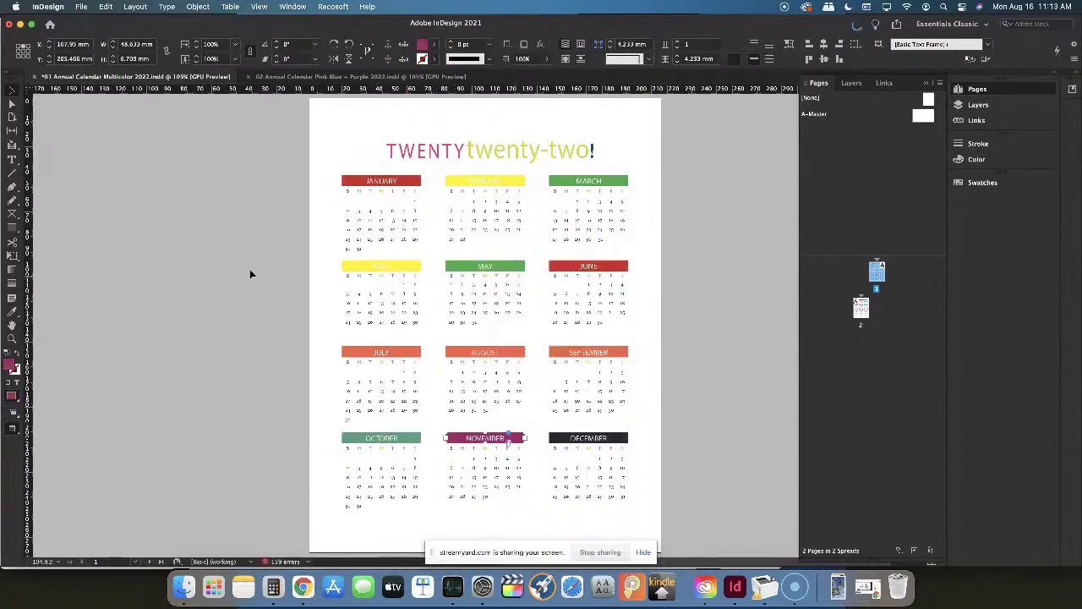
click(431, 45)
click(429, 48)
click(13, 313)
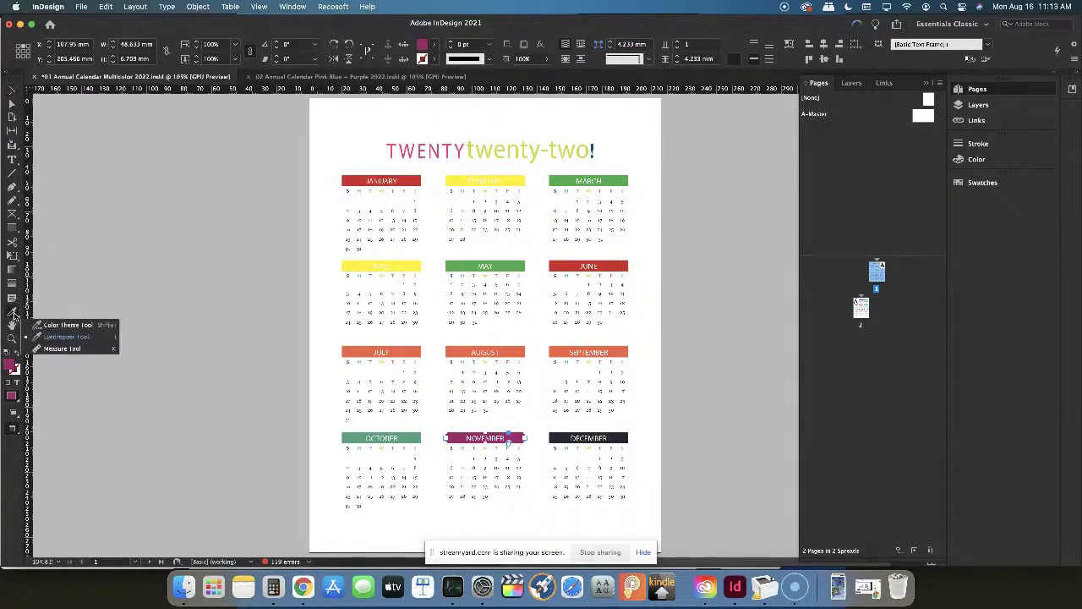
click(66, 336)
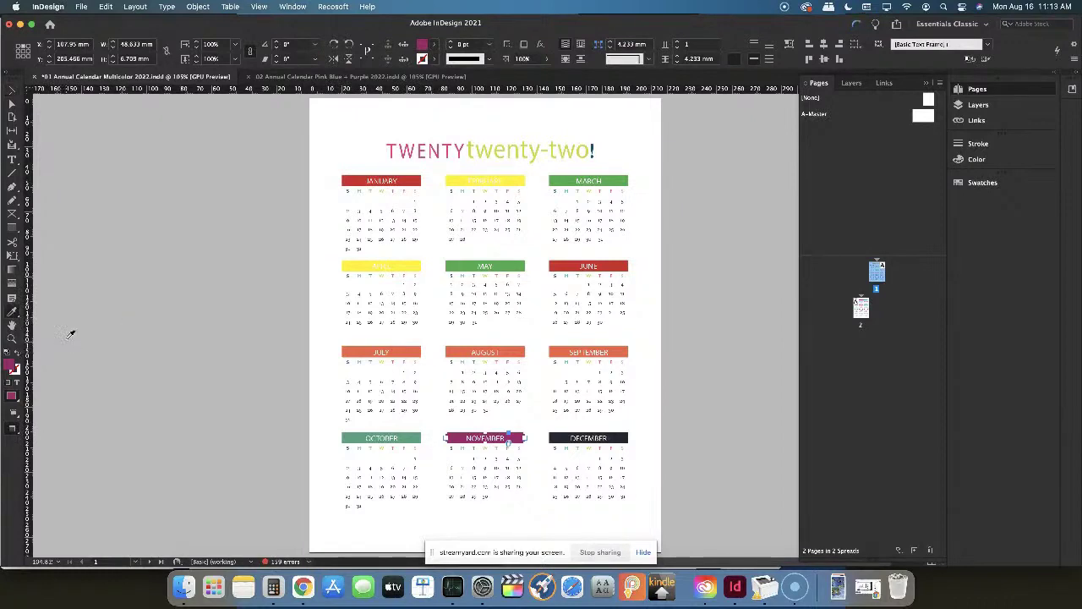
click(413, 264)
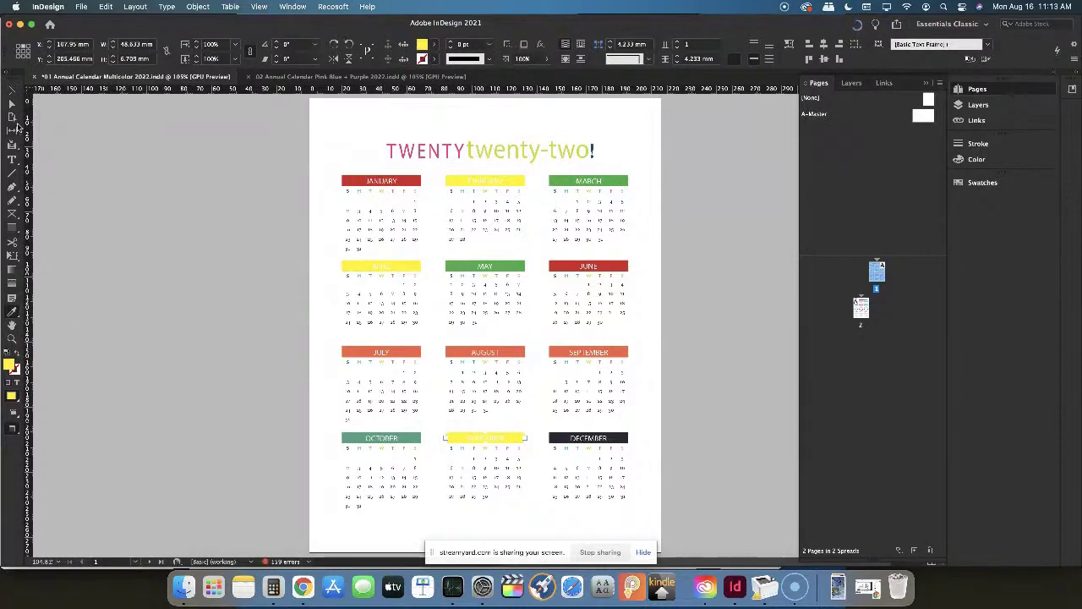
click(12, 90)
Colour the M in January's weekday row with the pink 'may' swatch
click(356, 195)
double_click(357, 193)
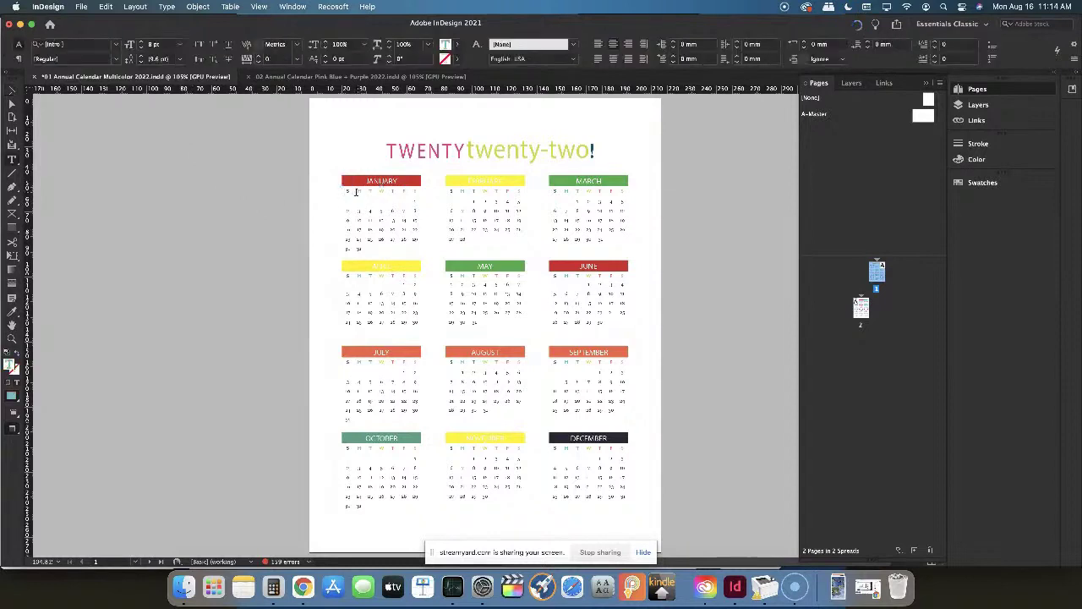
drag(359, 191, 366, 196)
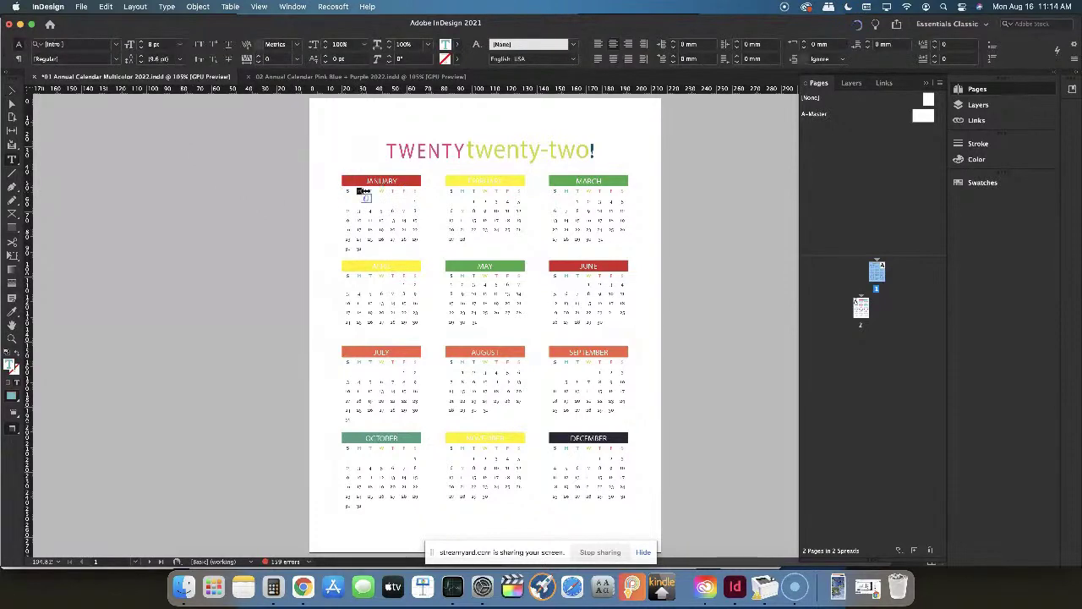
click(456, 45)
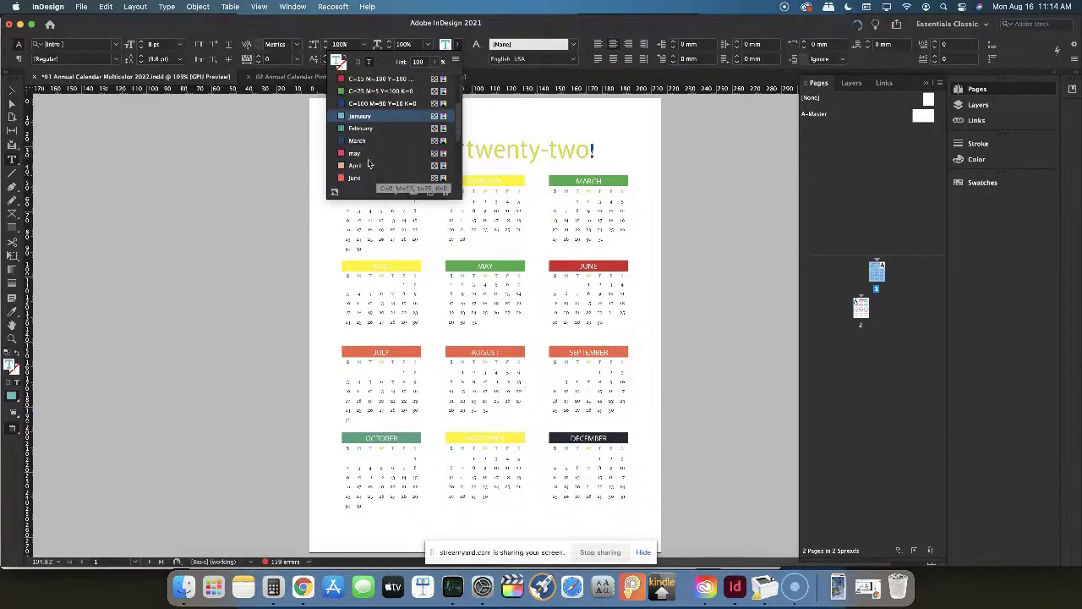
click(364, 154)
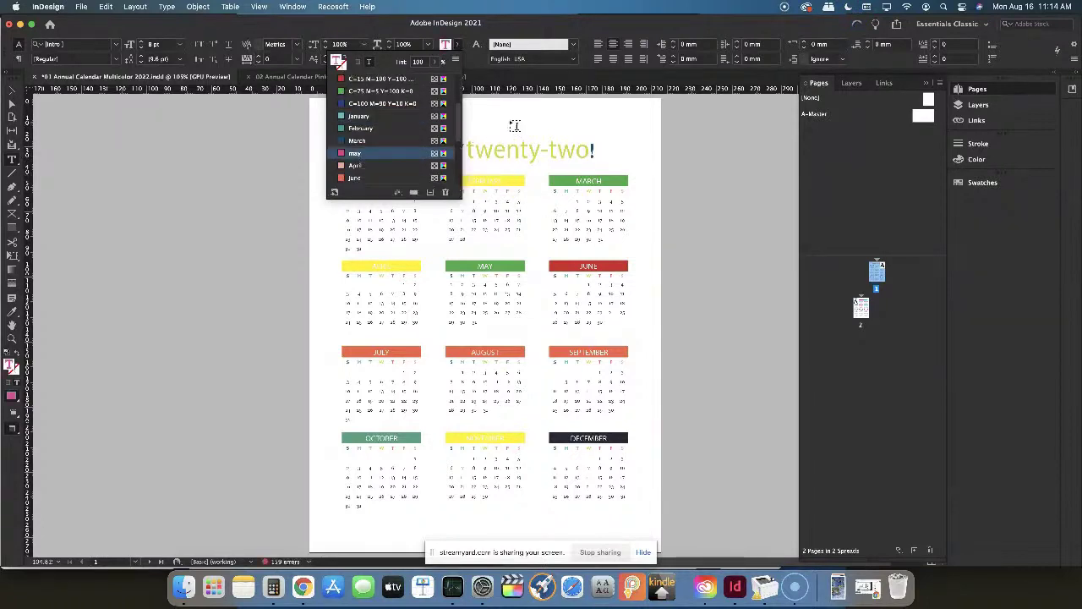
Change all of January's dates from Georgia to Poppins
click(19, 92)
click(355, 205)
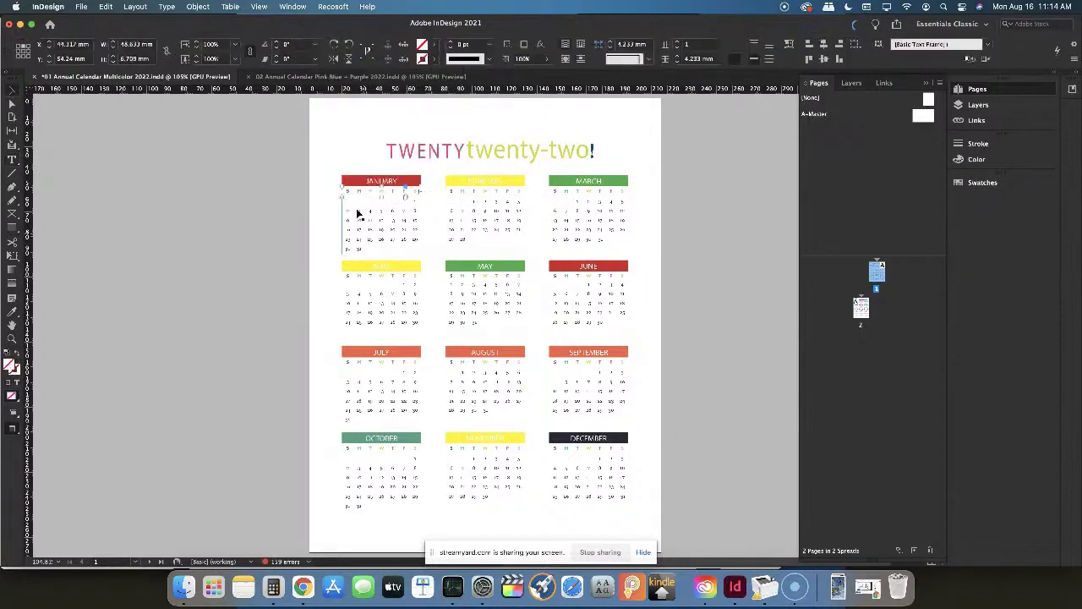
click(358, 195)
double_click(376, 223)
drag(346, 200, 427, 247)
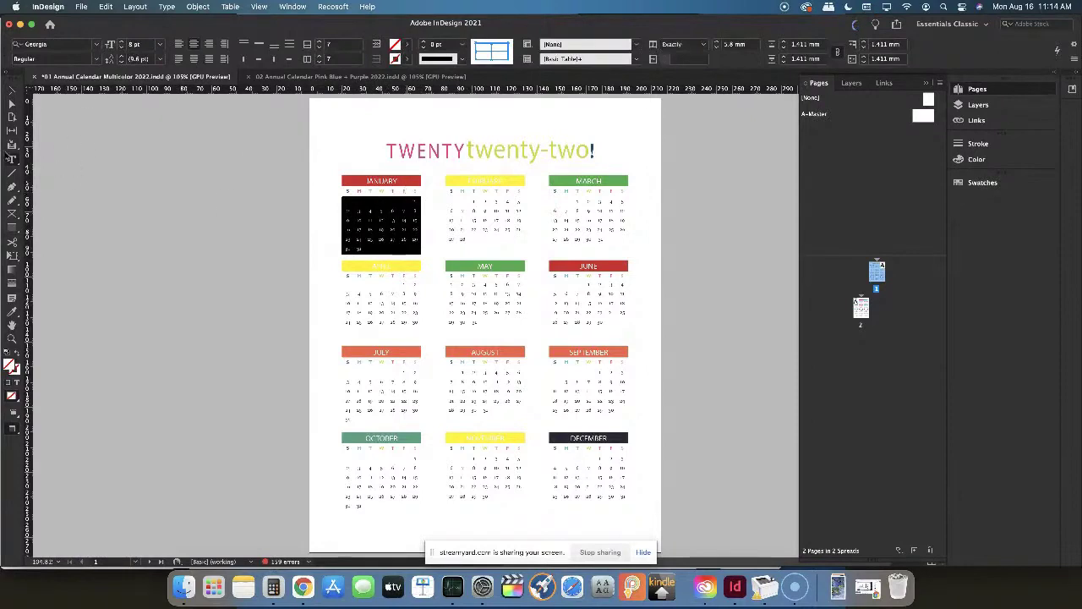
click(96, 46)
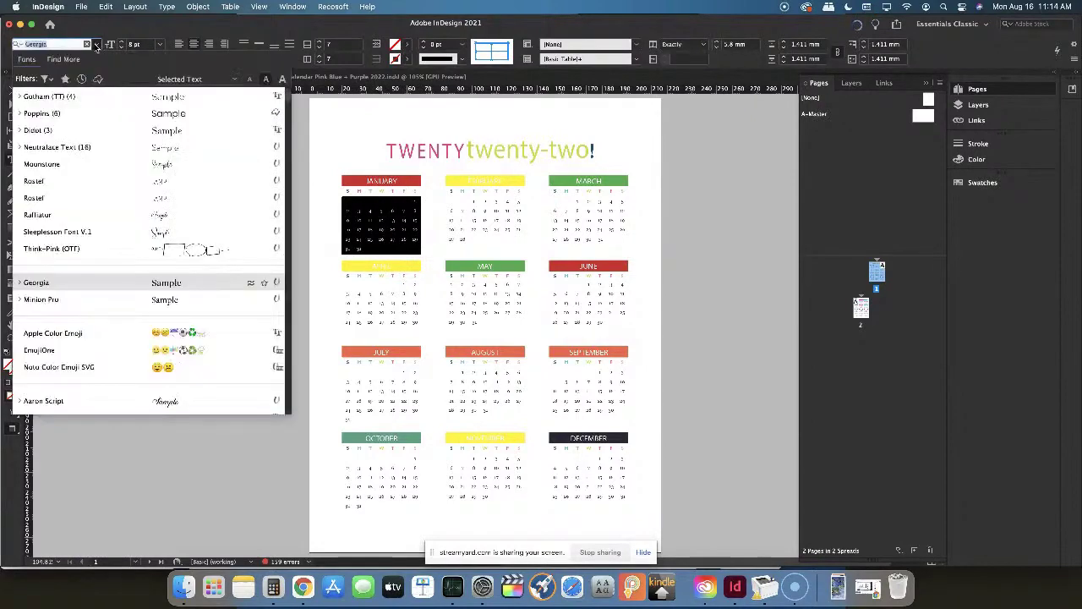
click(86, 118)
Set February's date cells to the Poppins font as well
click(10, 91)
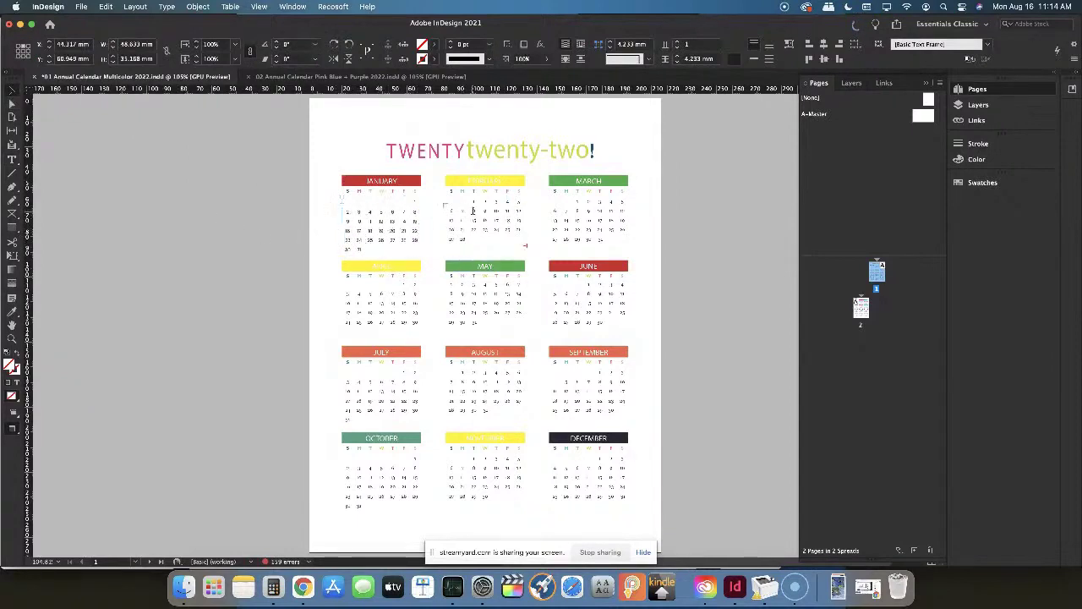
drag(451, 203, 524, 252)
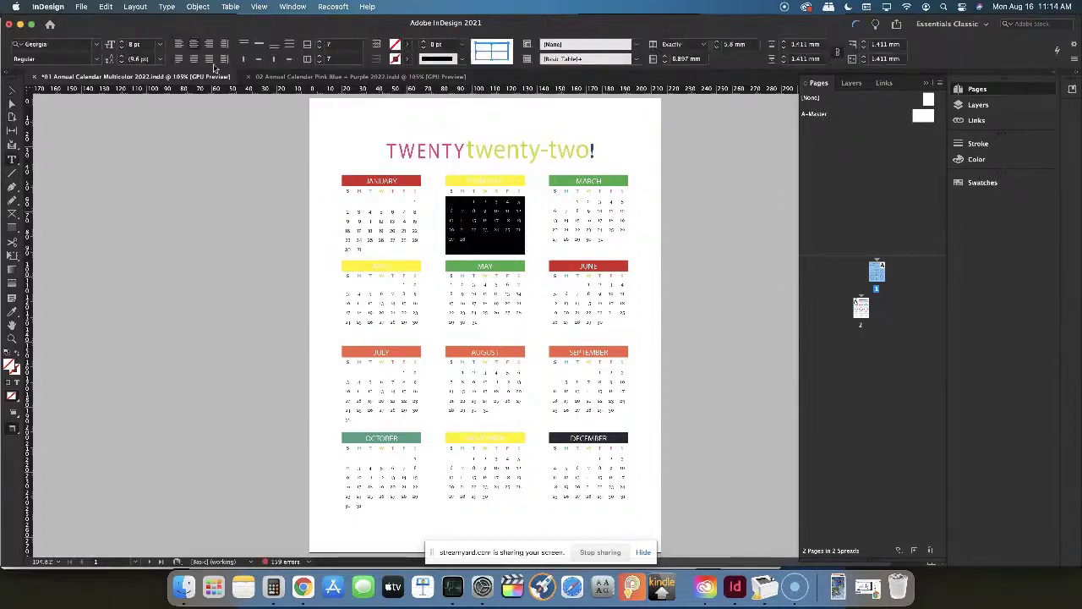
click(97, 44)
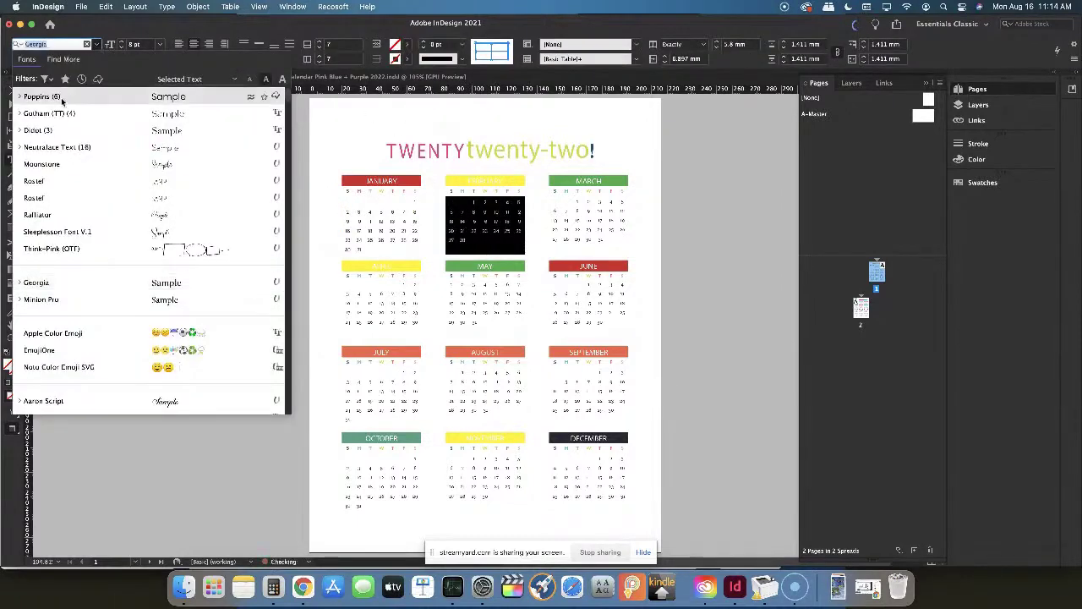
click(101, 89)
click(12, 91)
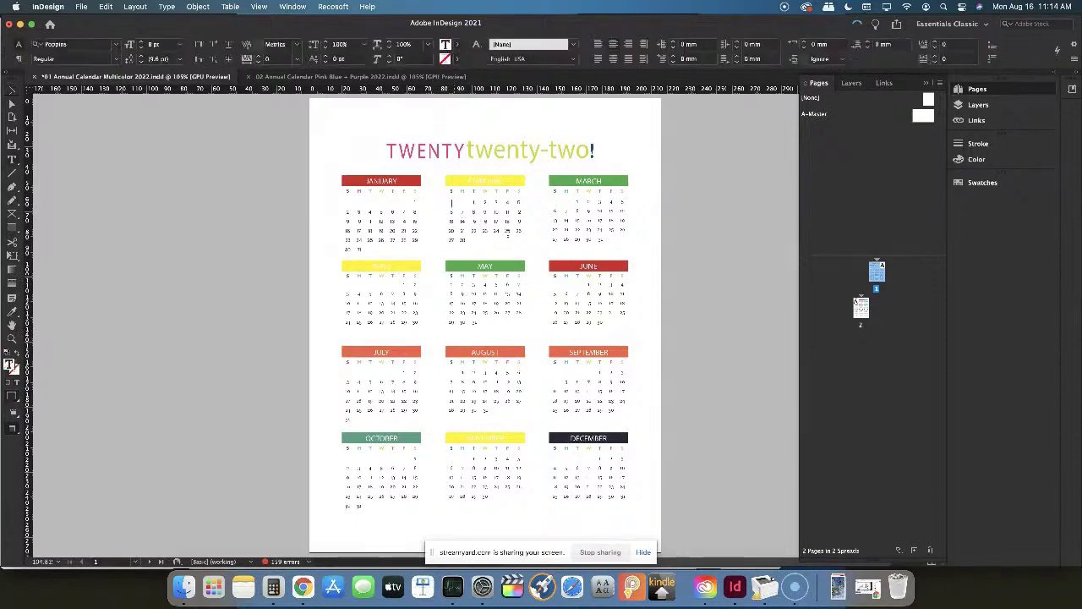
Colour February's date text C=0 M=100 Y=0 K=0 magenta, then show page 2's pink-blue-purple calendar
drag(448, 198, 526, 250)
click(406, 44)
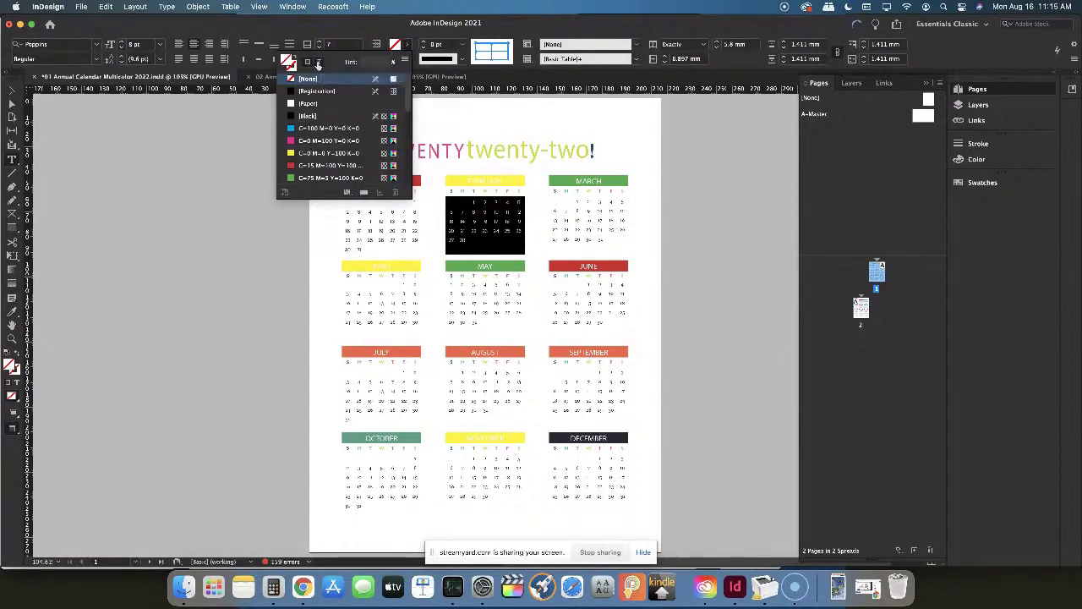
click(319, 62)
scroll(331, 112, up, 4)
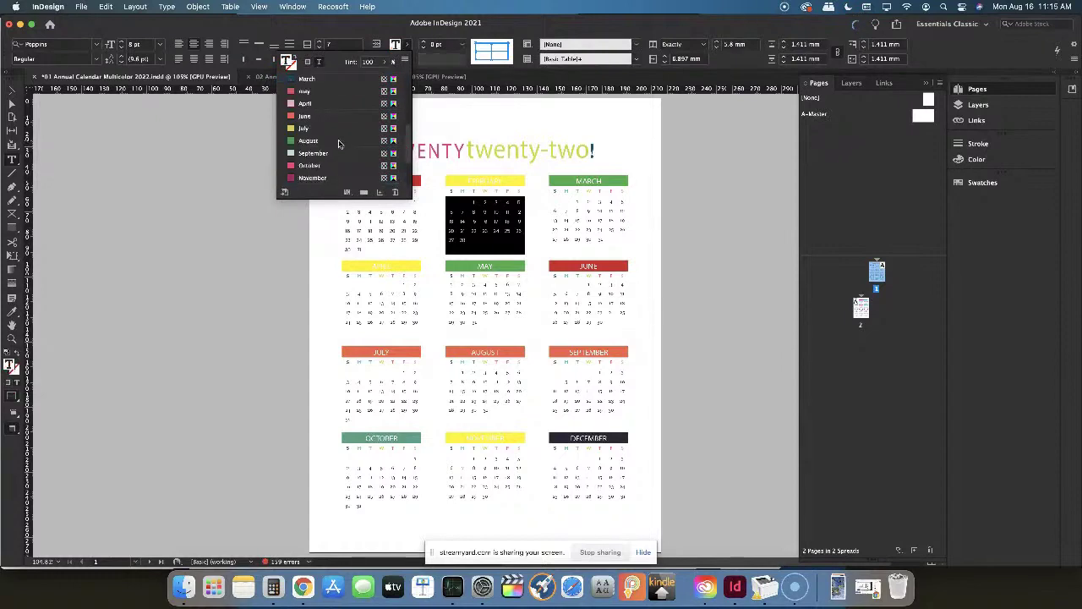
click(334, 92)
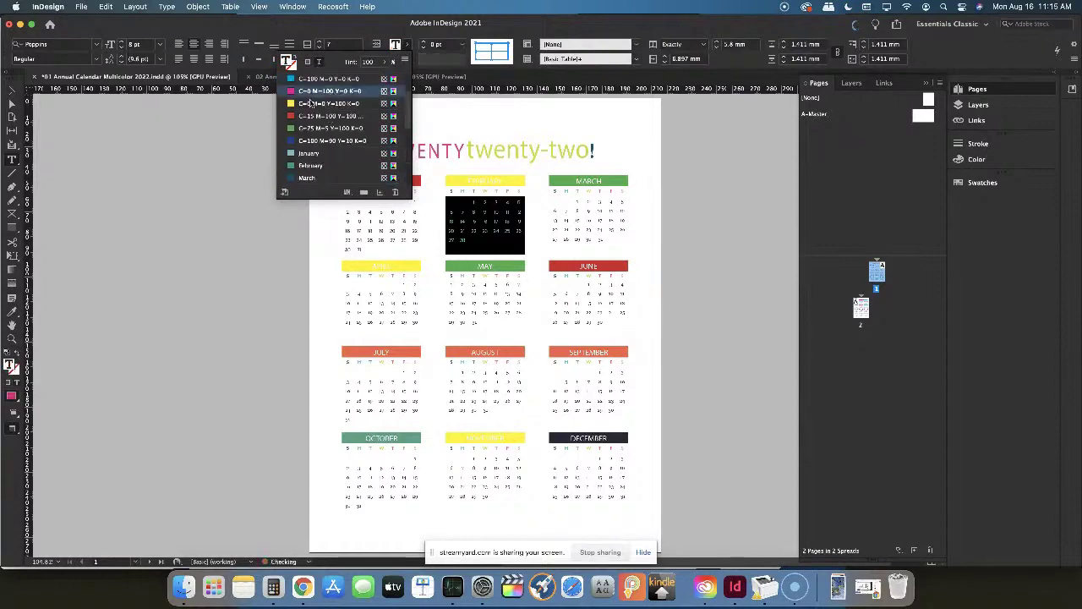
click(10, 96)
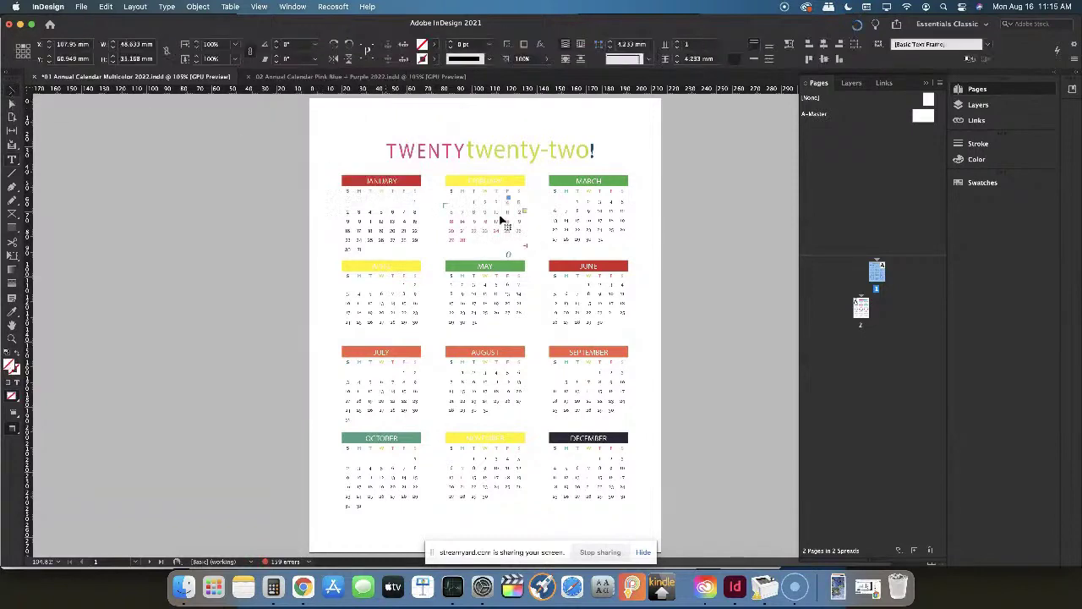
click(696, 313)
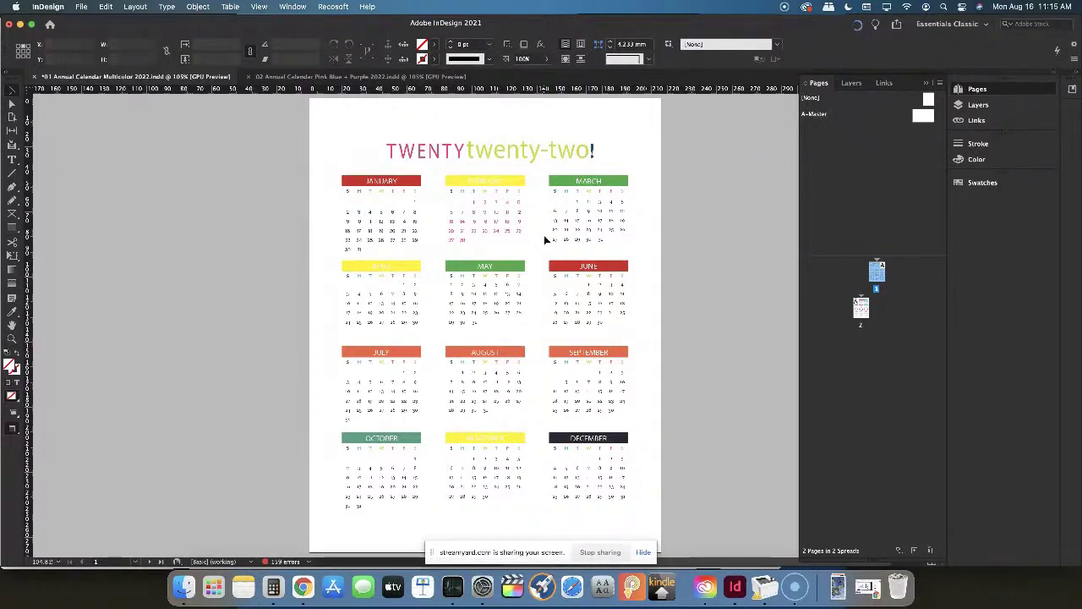
double_click(859, 311)
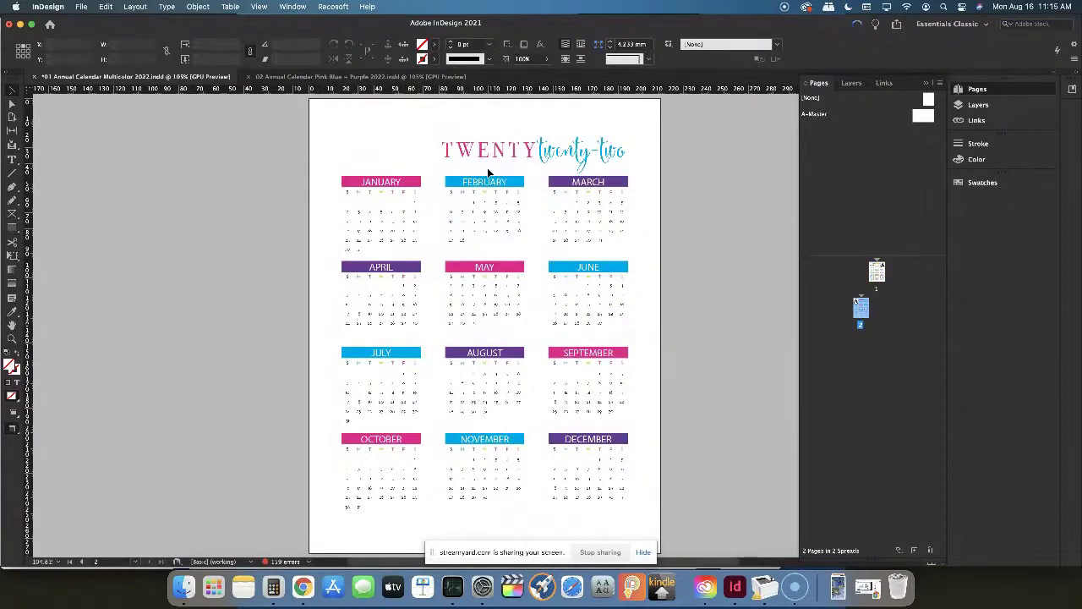
Go back to the Annual Sales File folder in Finder and select 03 Fuschia Metallic 2022
click(185, 586)
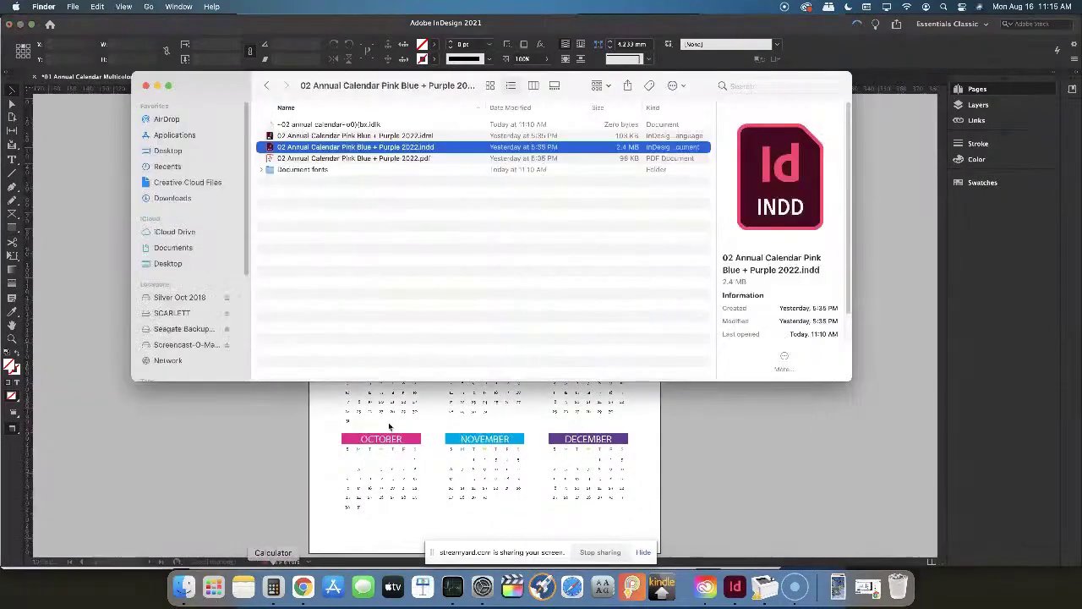
click(267, 86)
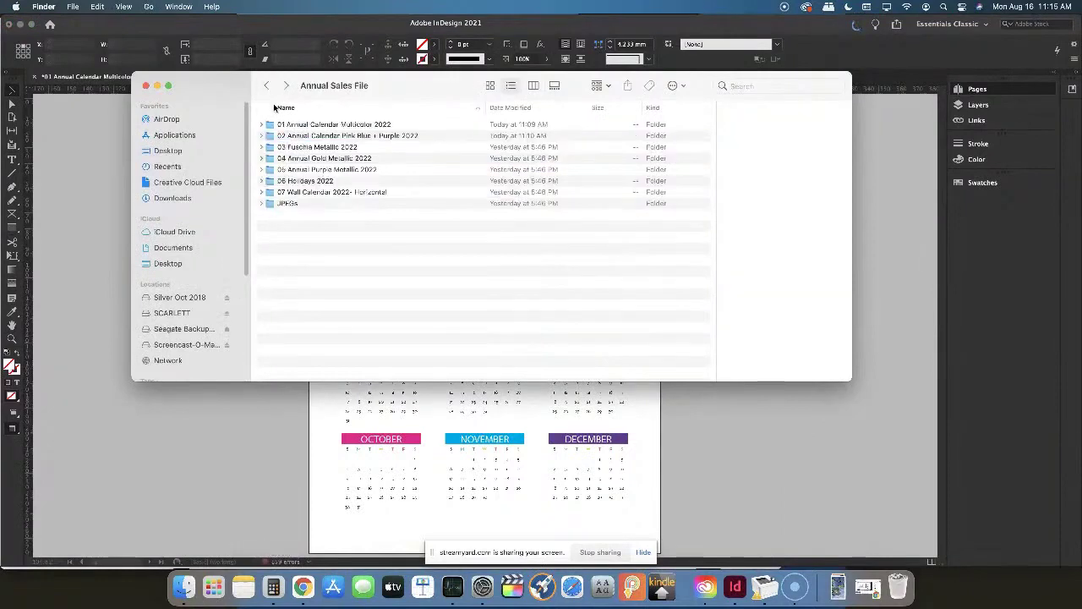
click(313, 148)
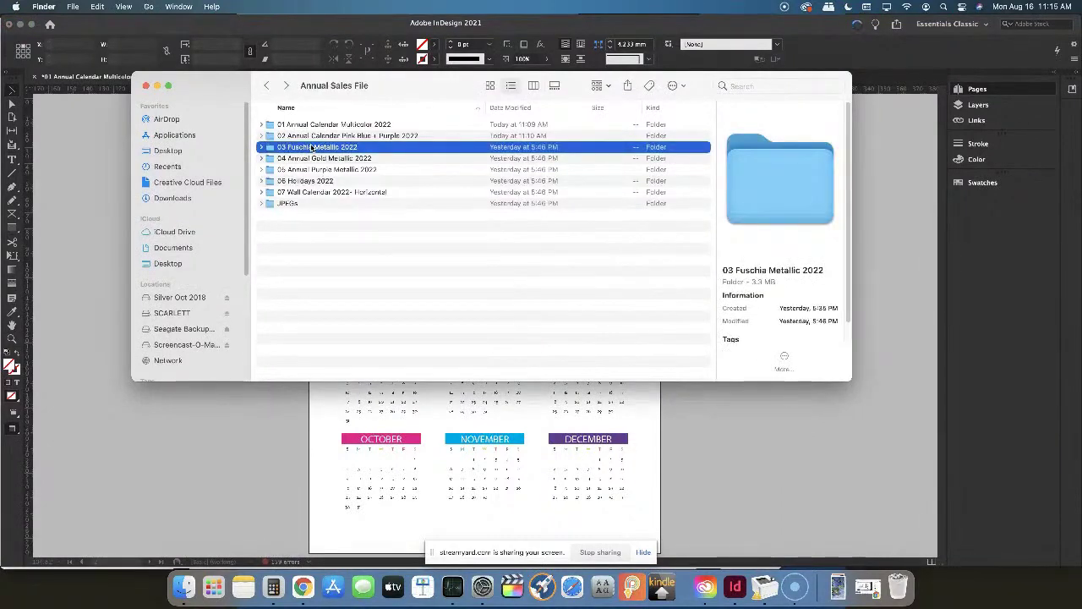
click(304, 587)
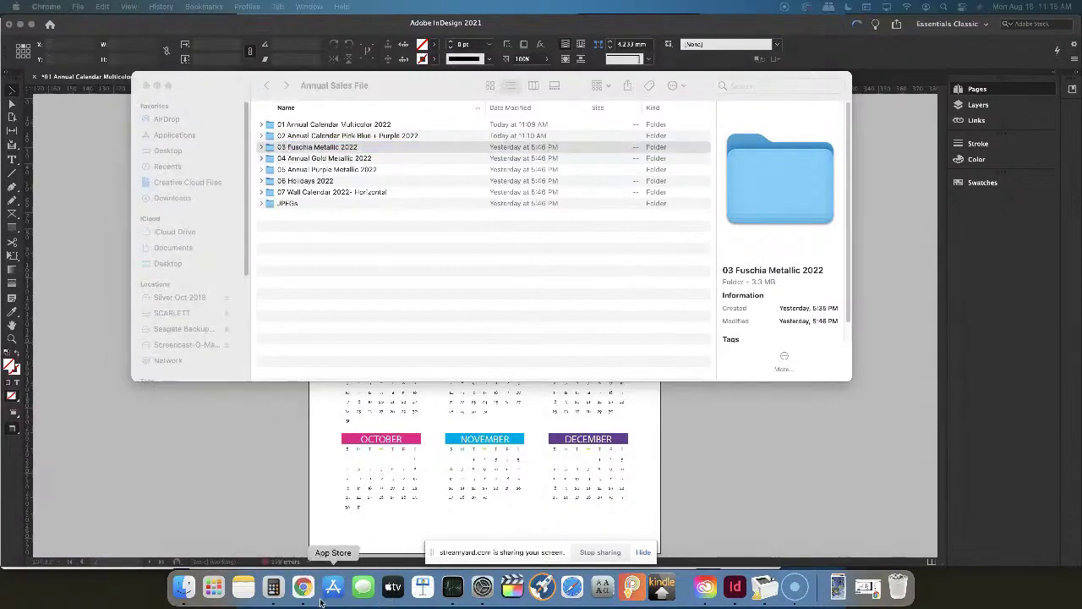
click(872, 594)
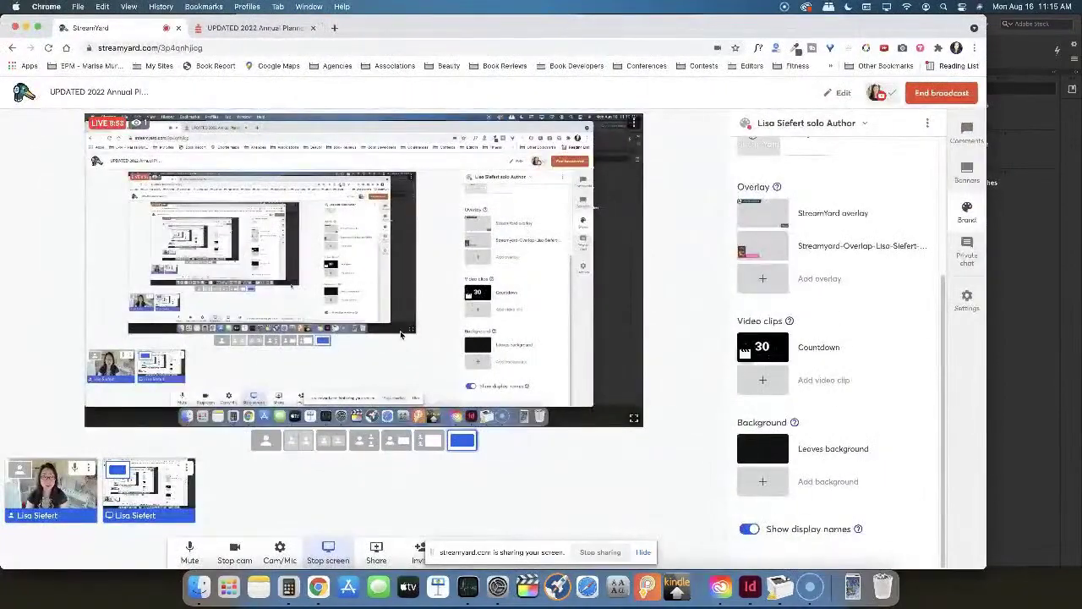
click(964, 135)
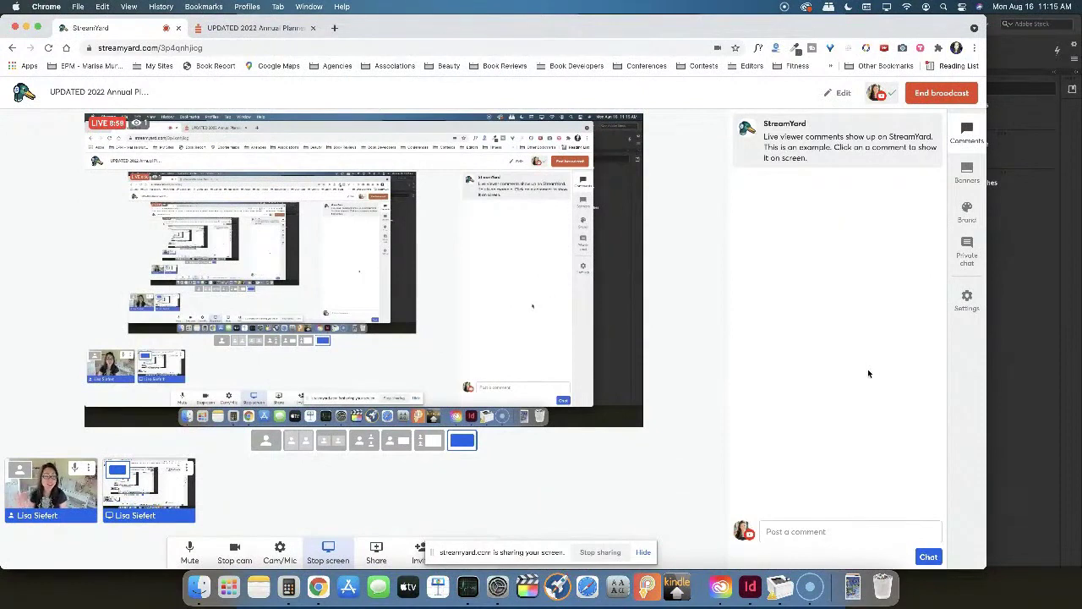
click(278, 28)
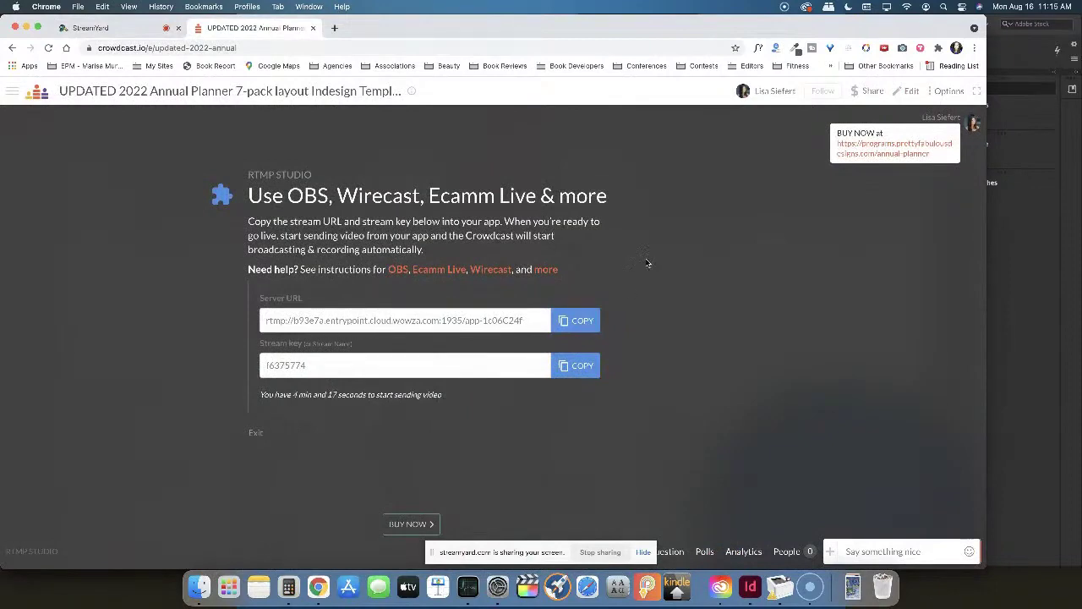
click(89, 28)
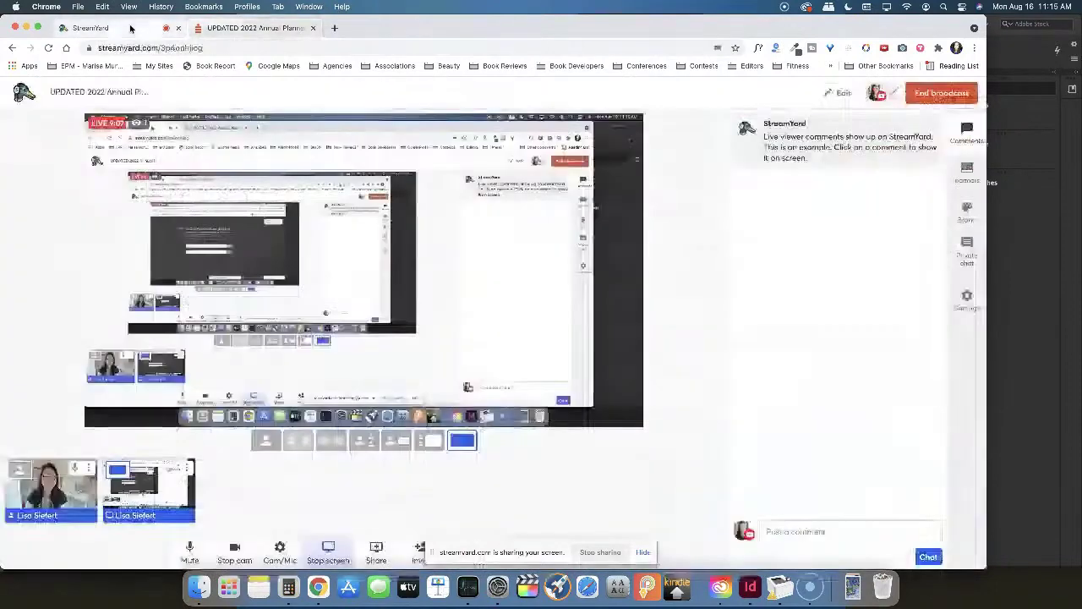
click(28, 27)
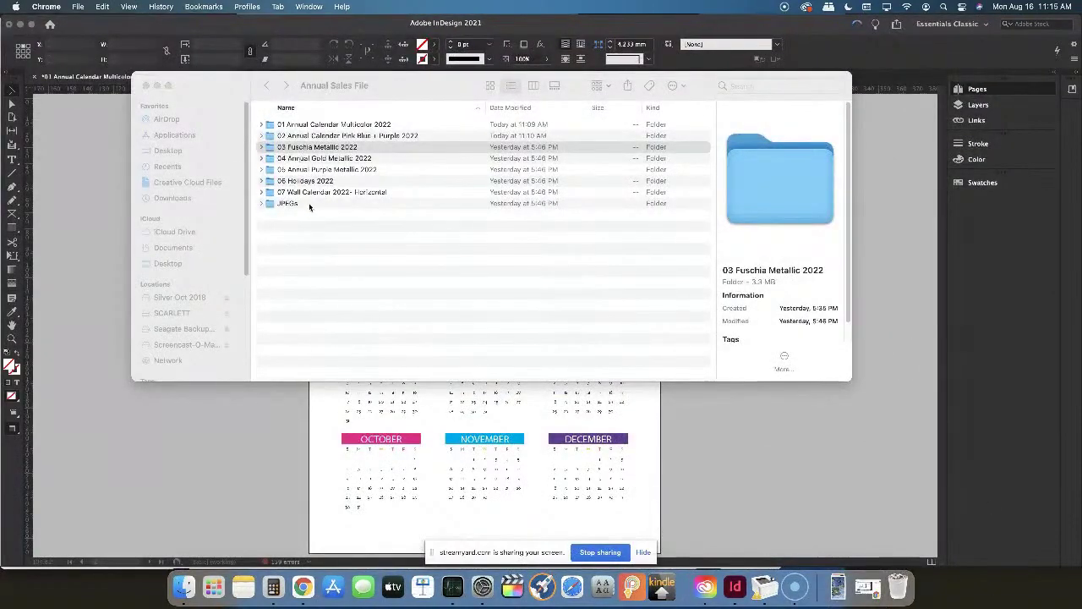
Open 03 Fuschia Metallic 2022.indd from the 03 Fuschia Metallic 2022 folder in InDesign
double_click(313, 148)
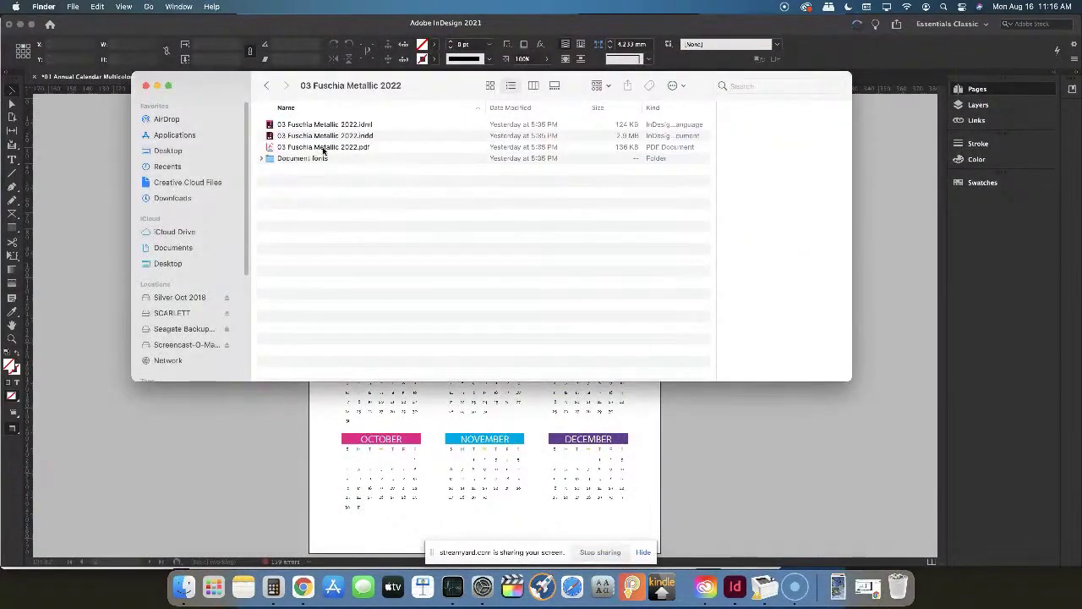
click(266, 85)
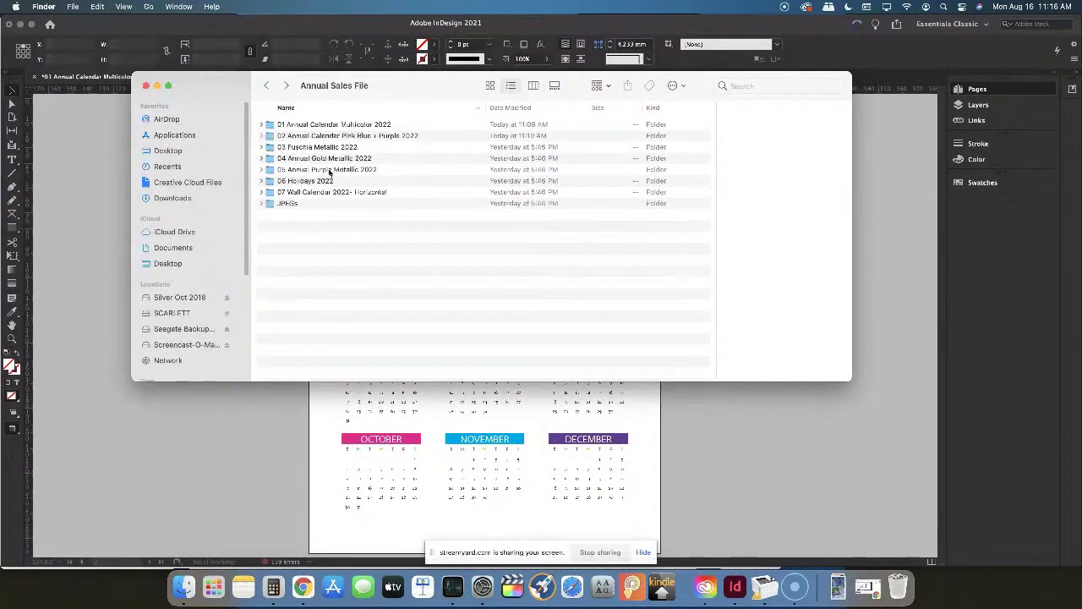
double_click(325, 148)
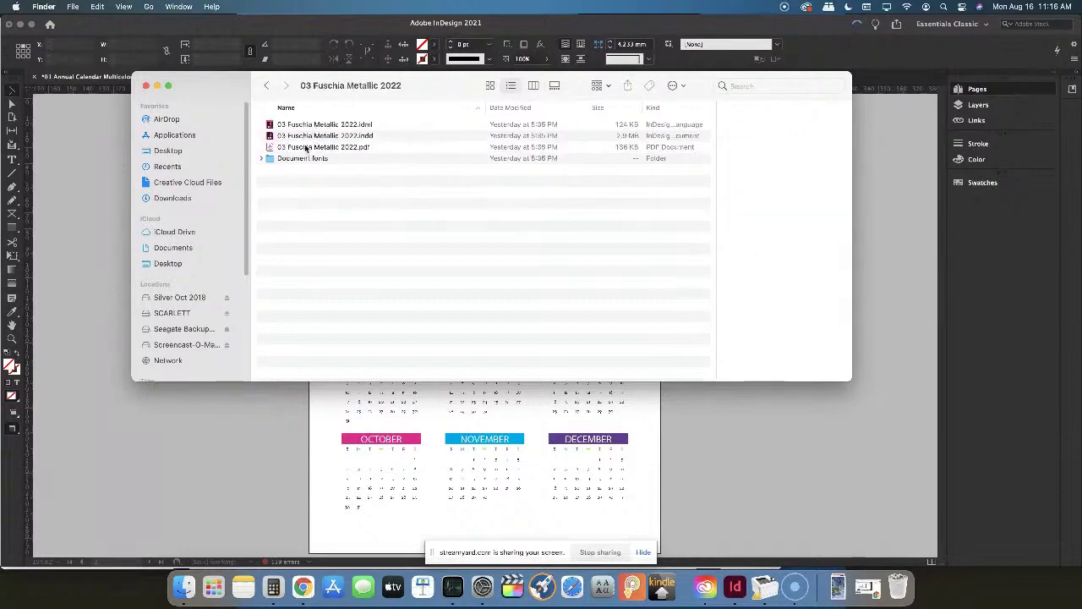
double_click(310, 136)
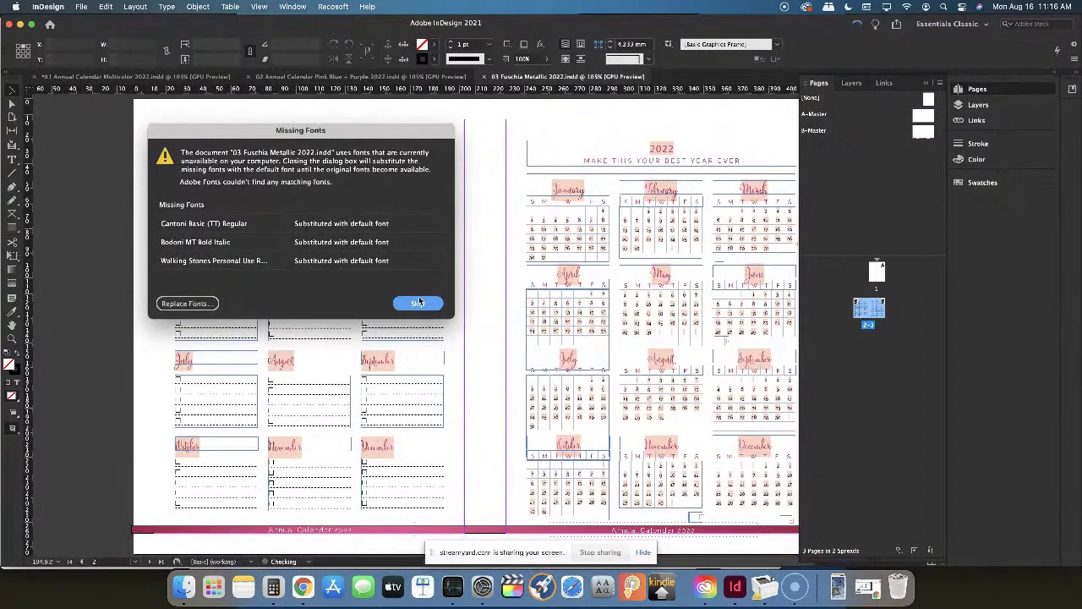
Skip the missing-fonts warning and enable View > Overprint Preview
click(418, 303)
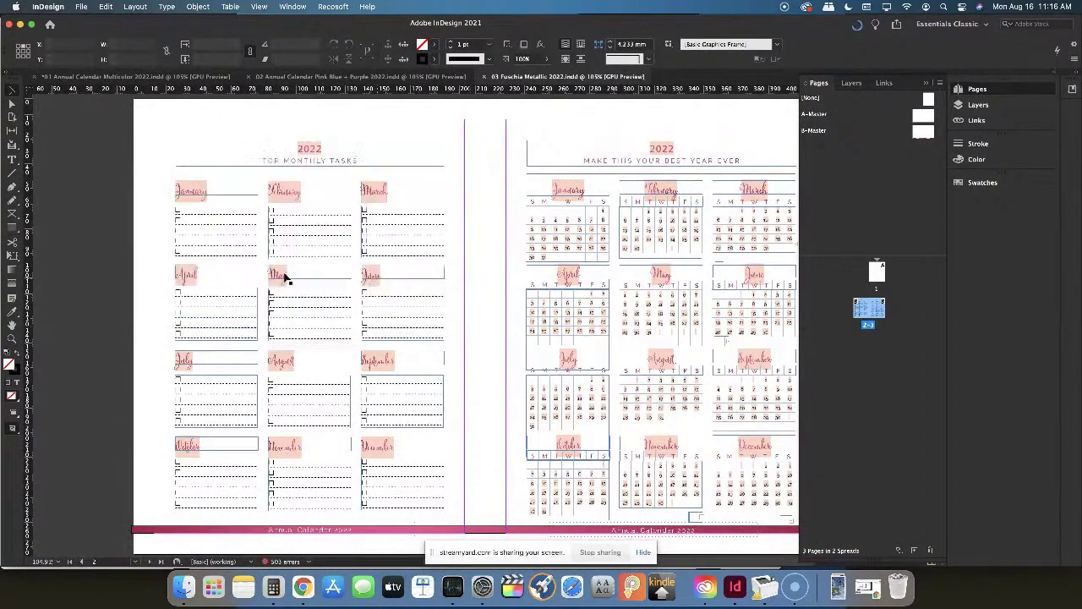
click(259, 7)
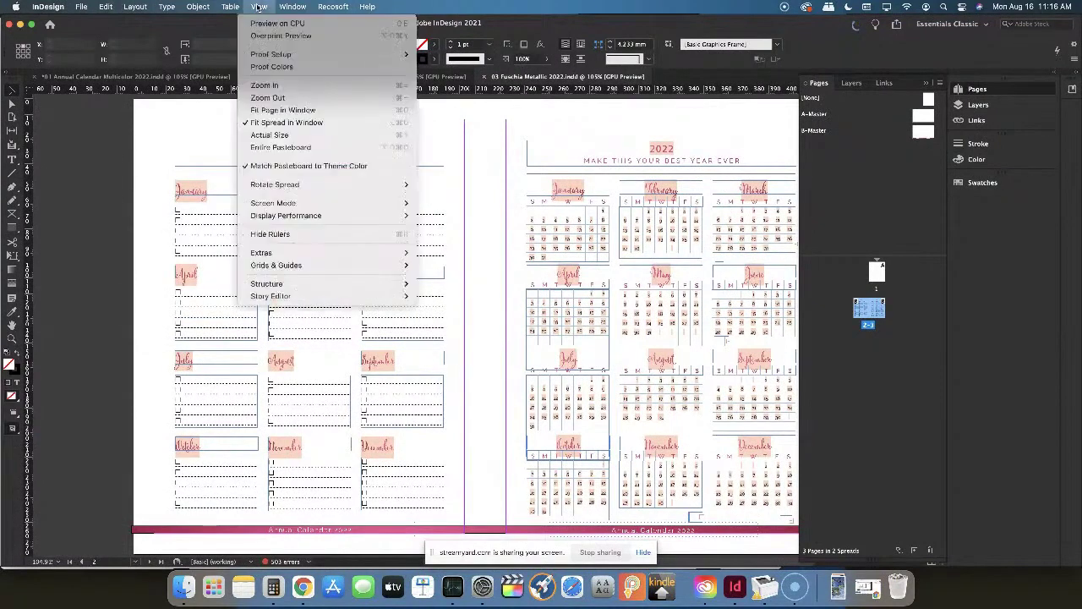
click(268, 41)
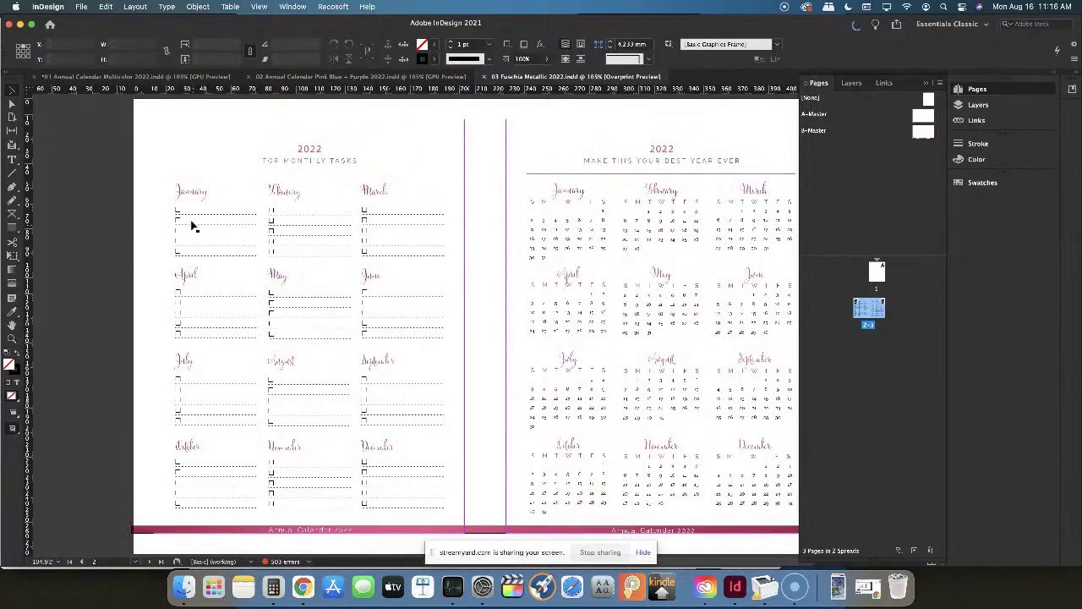
click(190, 194)
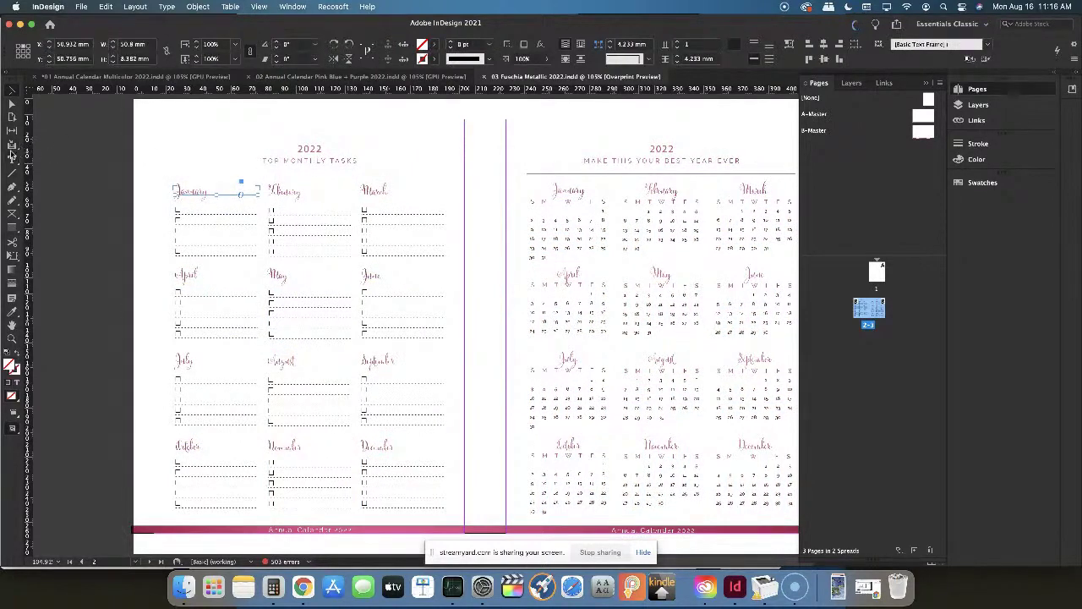
Set the January title font to Moonstone
key(t)
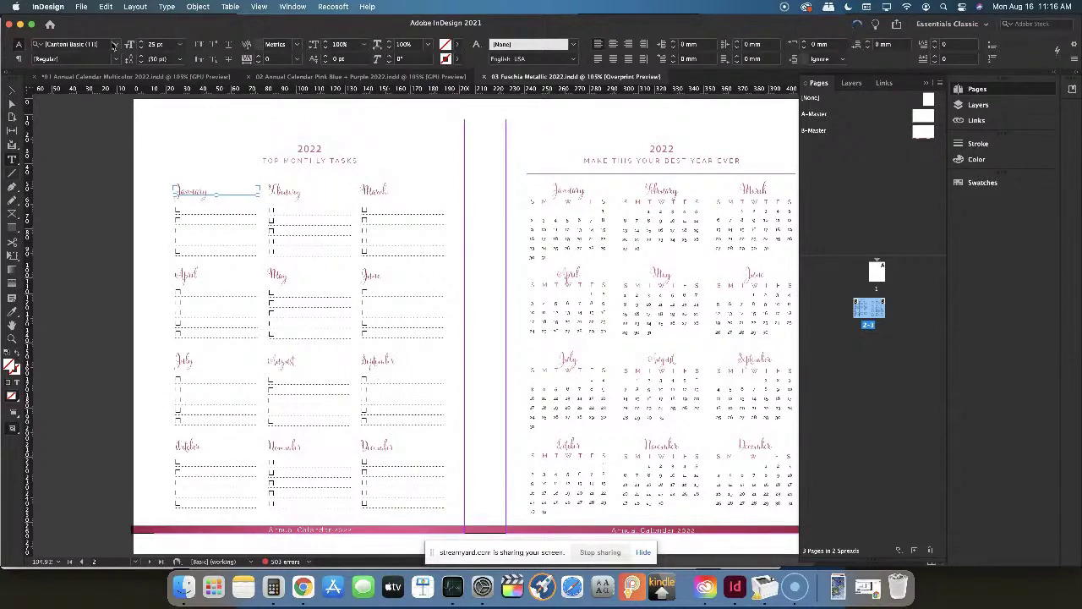
click(114, 45)
scroll(212, 237, up, 2)
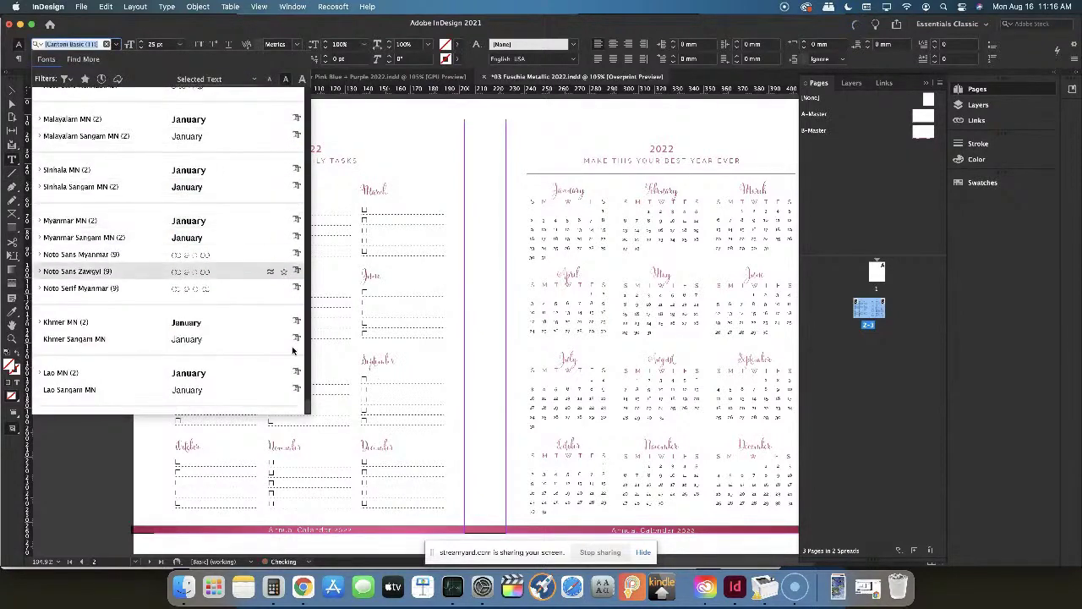
scroll(254, 254, up, 15)
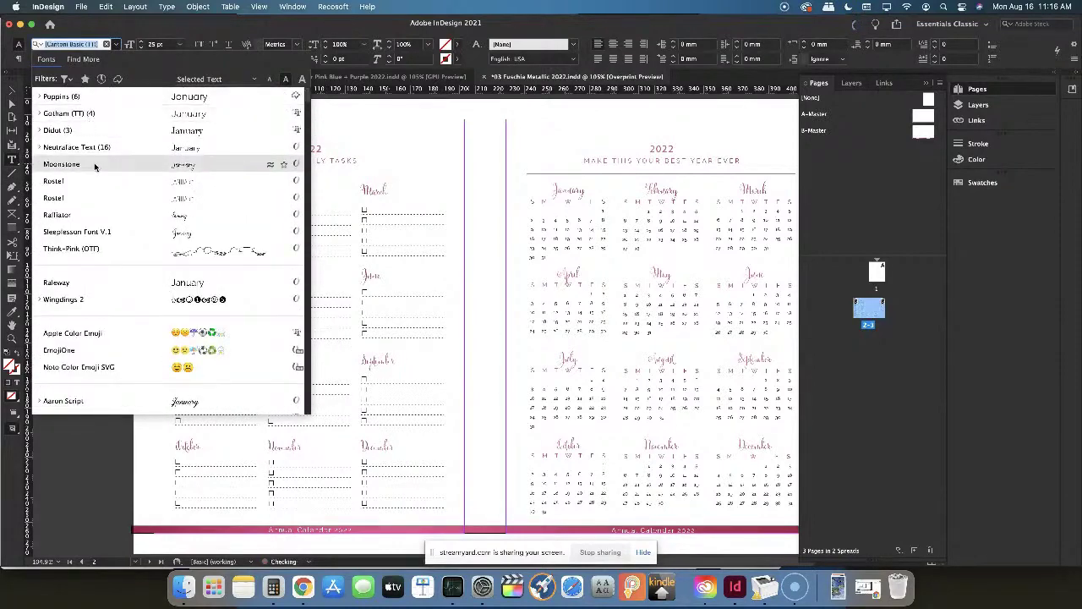
click(209, 171)
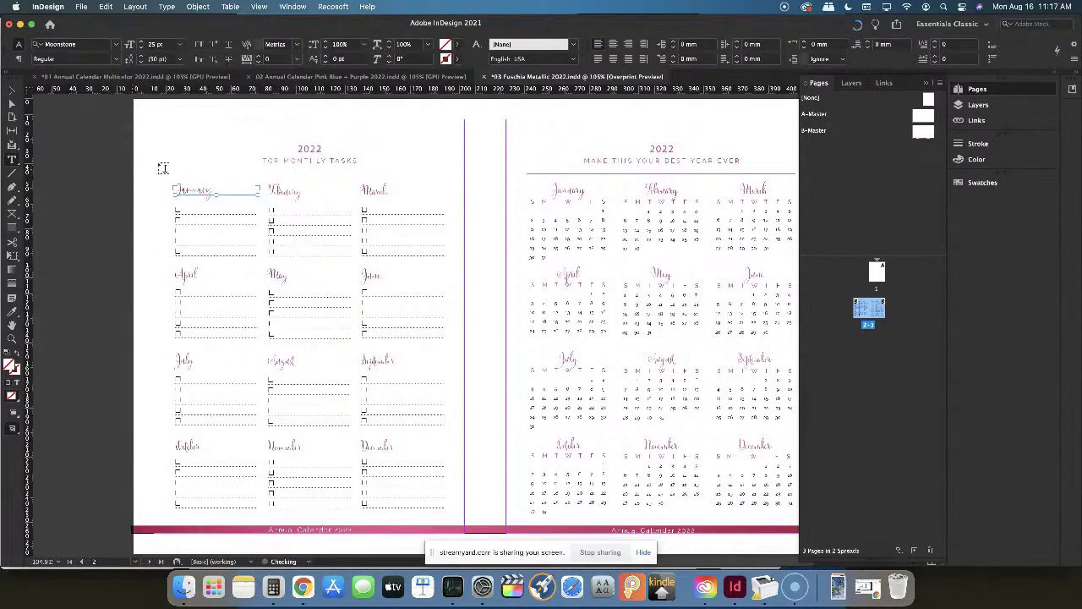
click(13, 91)
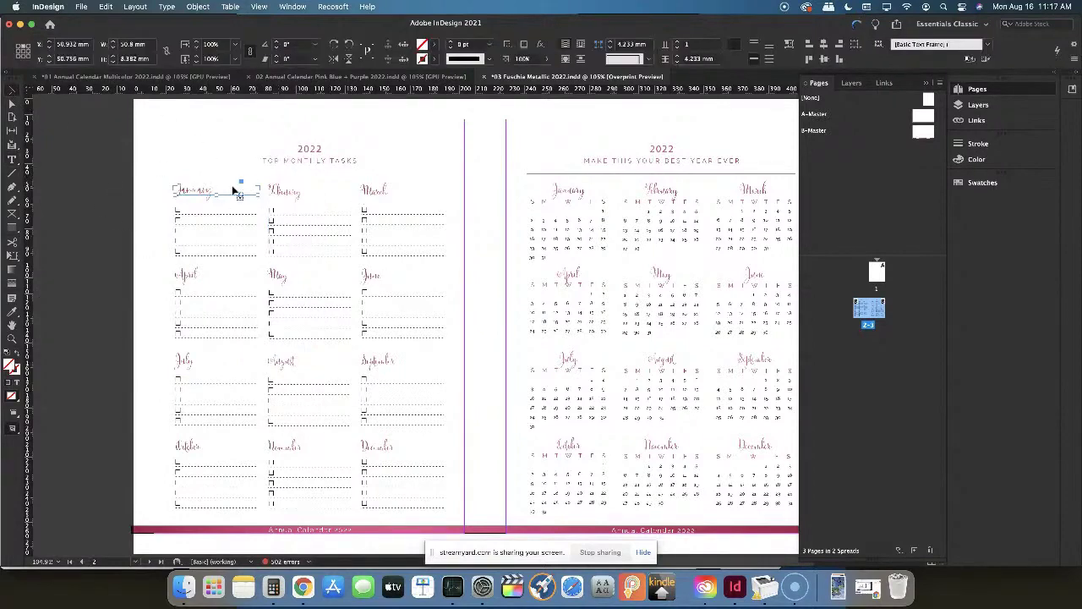
Set the April title font to Velvetberries
click(177, 296)
click(189, 274)
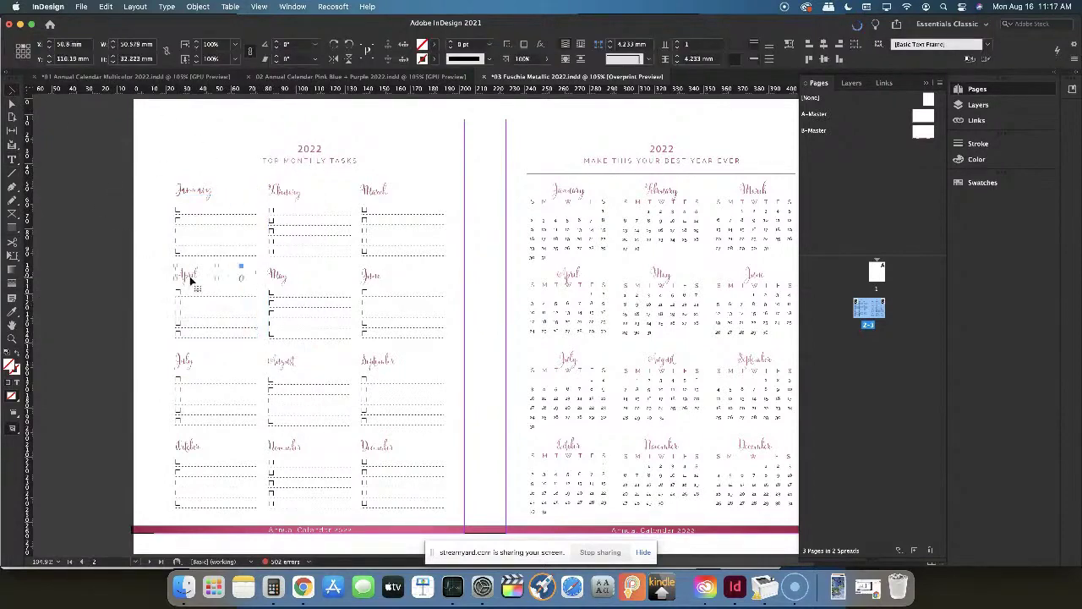
key(t)
click(108, 44)
scroll(211, 355, down, 15)
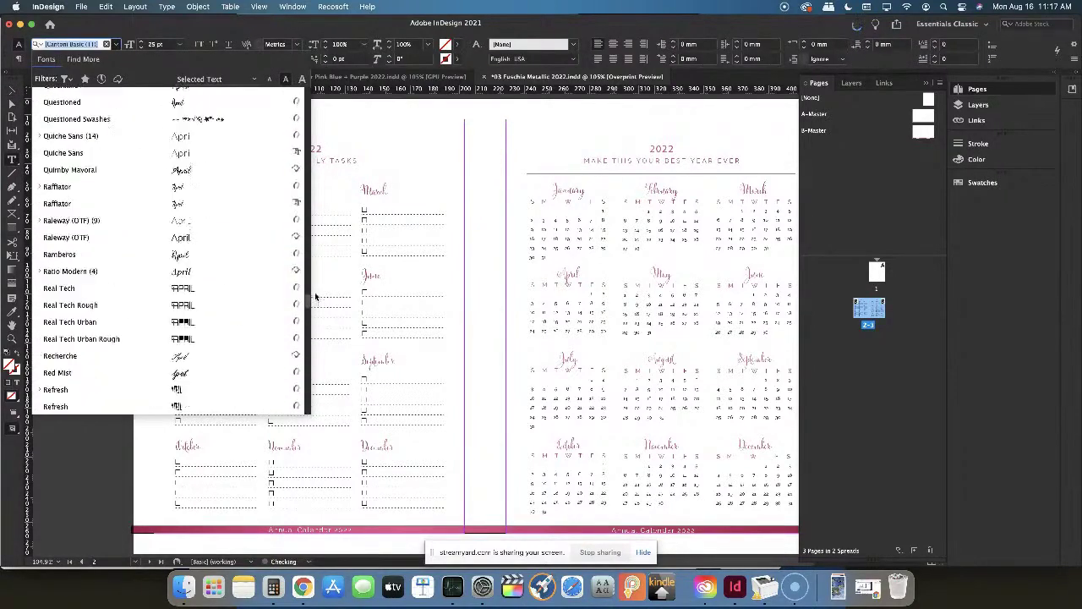
drag(312, 294, 311, 372)
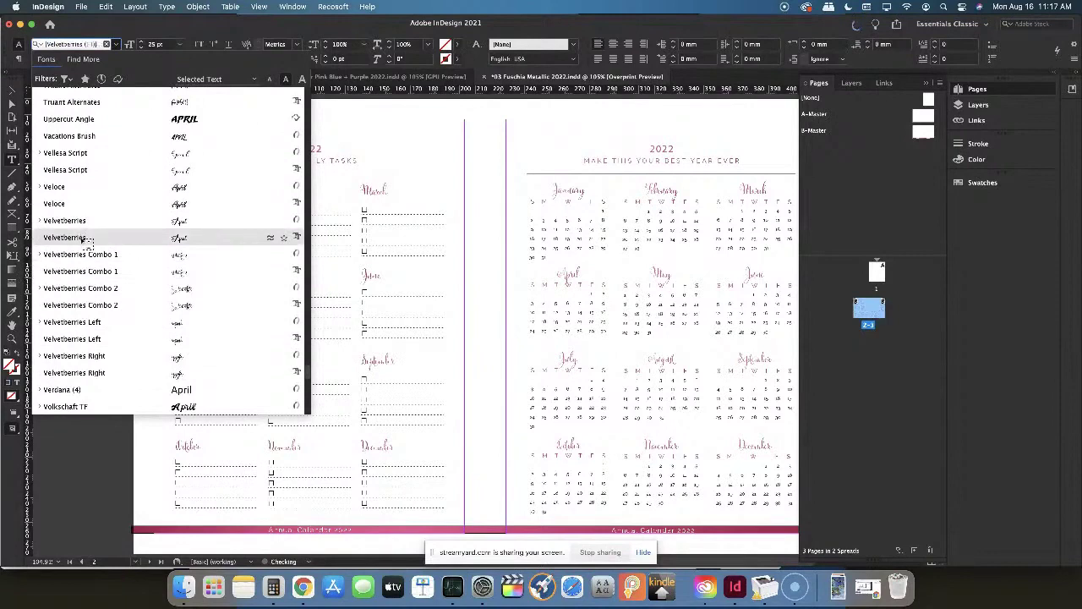
click(85, 237)
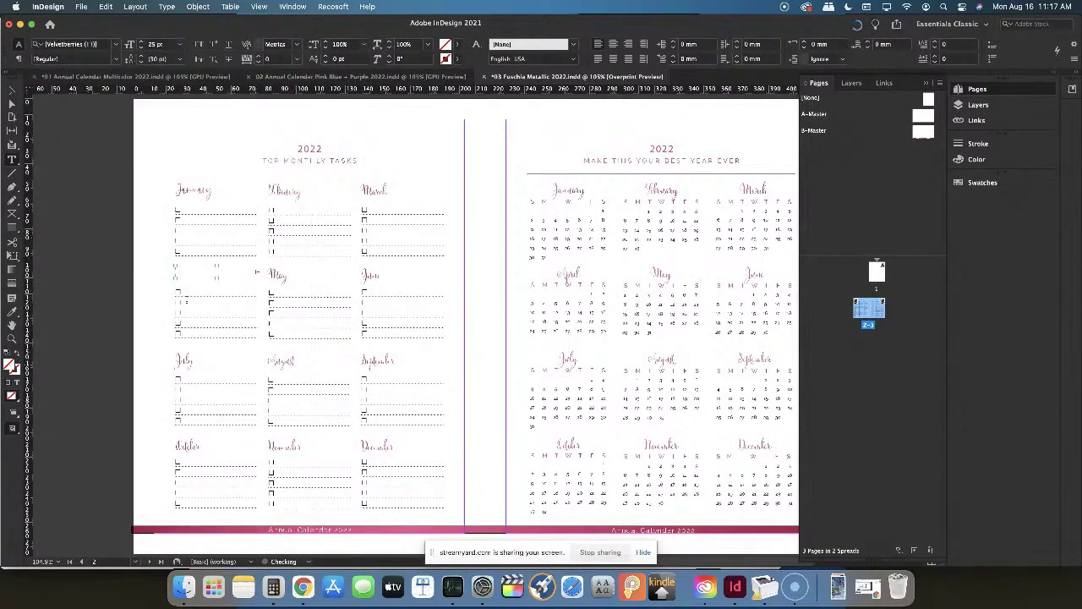
Stretch the small April label frame taller so the word April fully shows
click(226, 283)
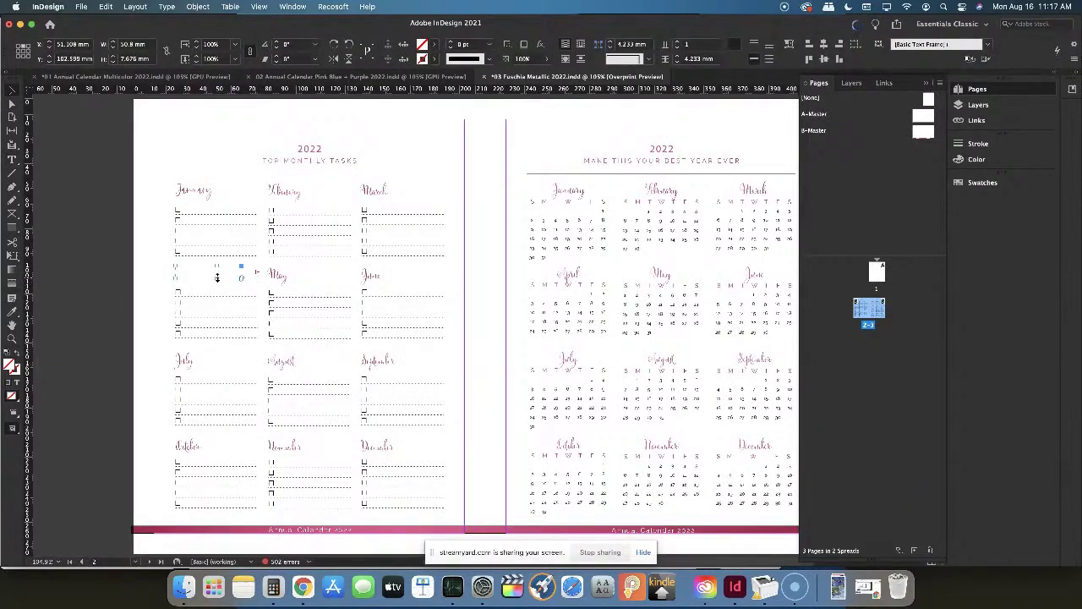
drag(217, 278, 217, 280)
click(108, 257)
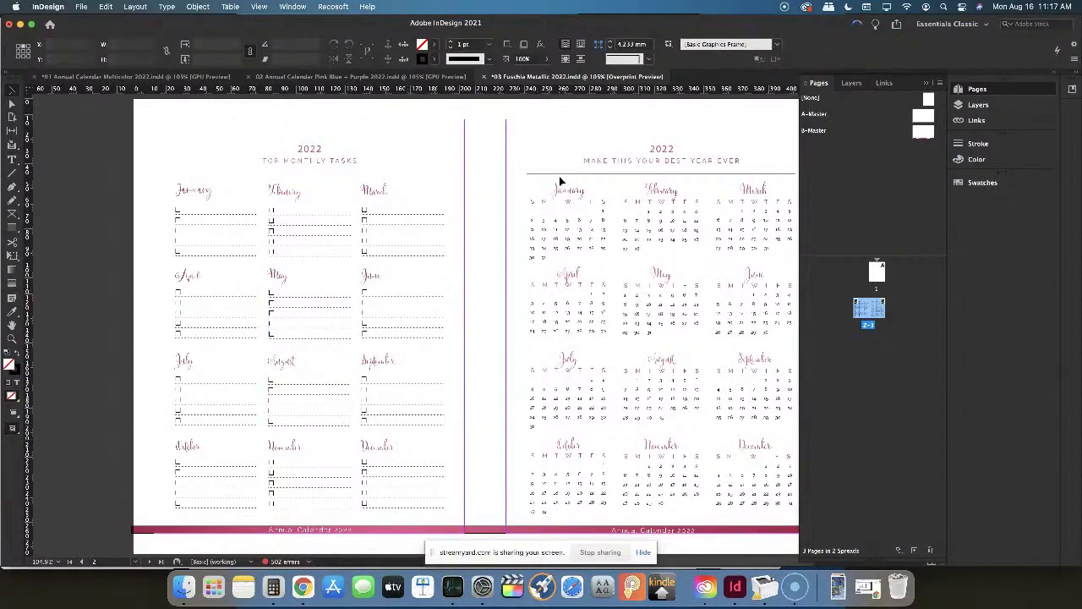
Select January's date cells, including the weekday row, and set them in Poppins Regular
click(550, 225)
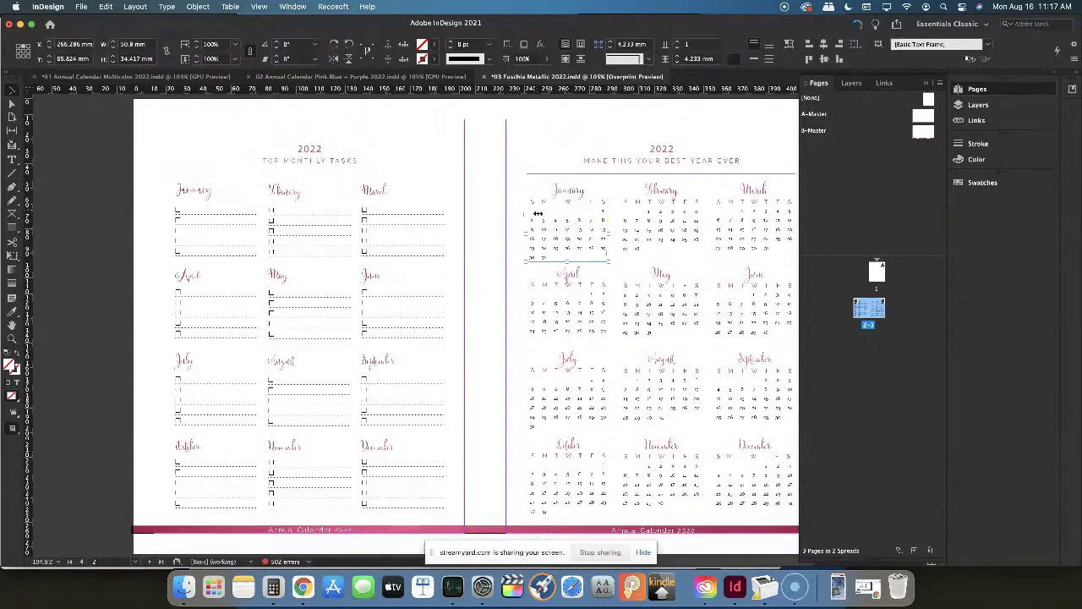
double_click(547, 228)
drag(528, 215, 557, 256)
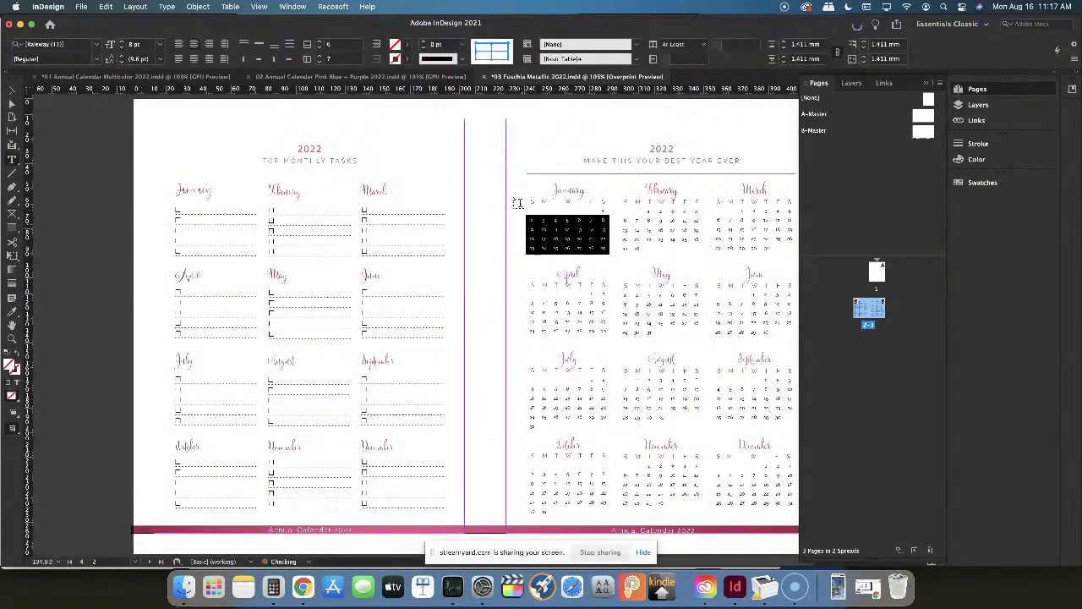
drag(529, 208, 608, 252)
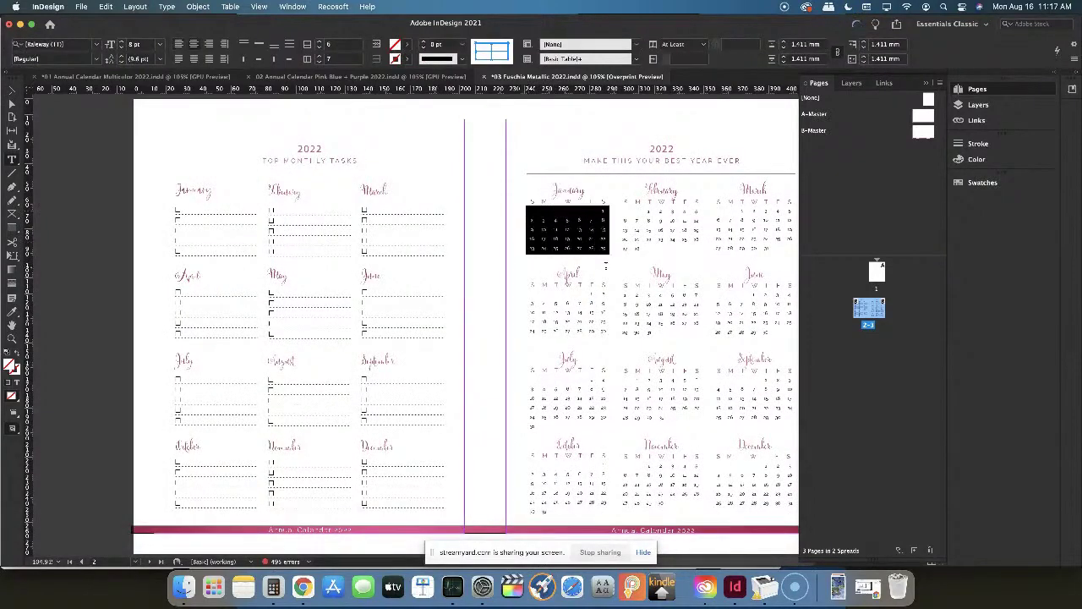
click(98, 44)
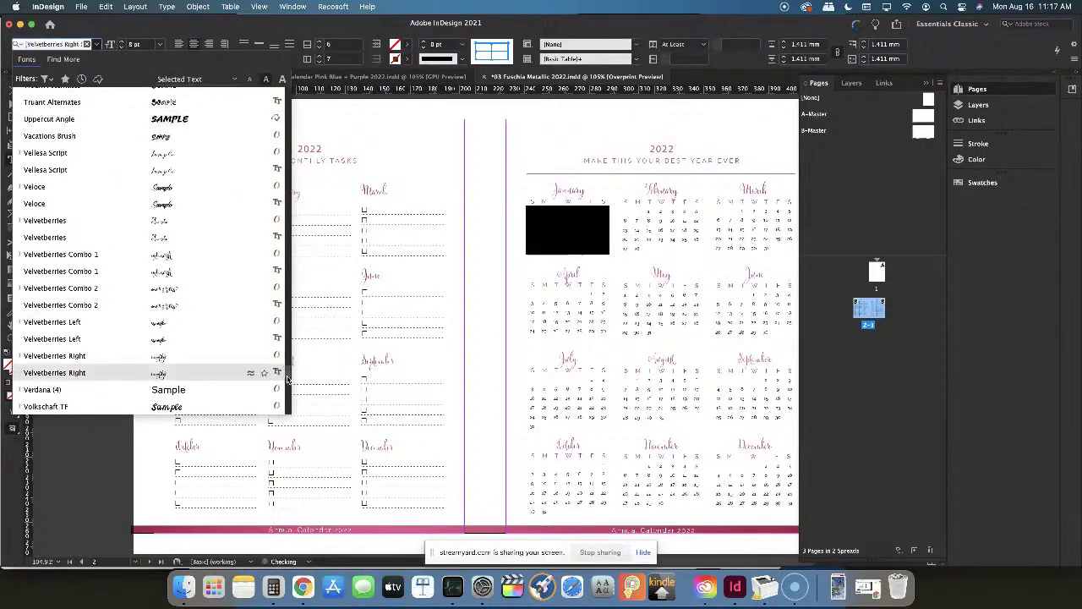
scroll(169, 253, up, 20)
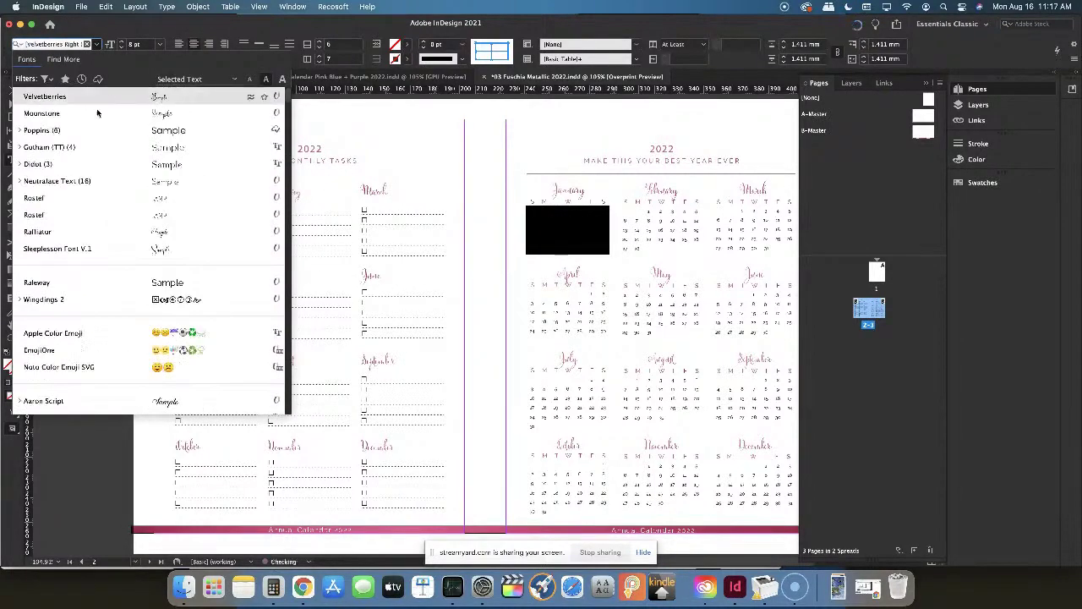
click(140, 135)
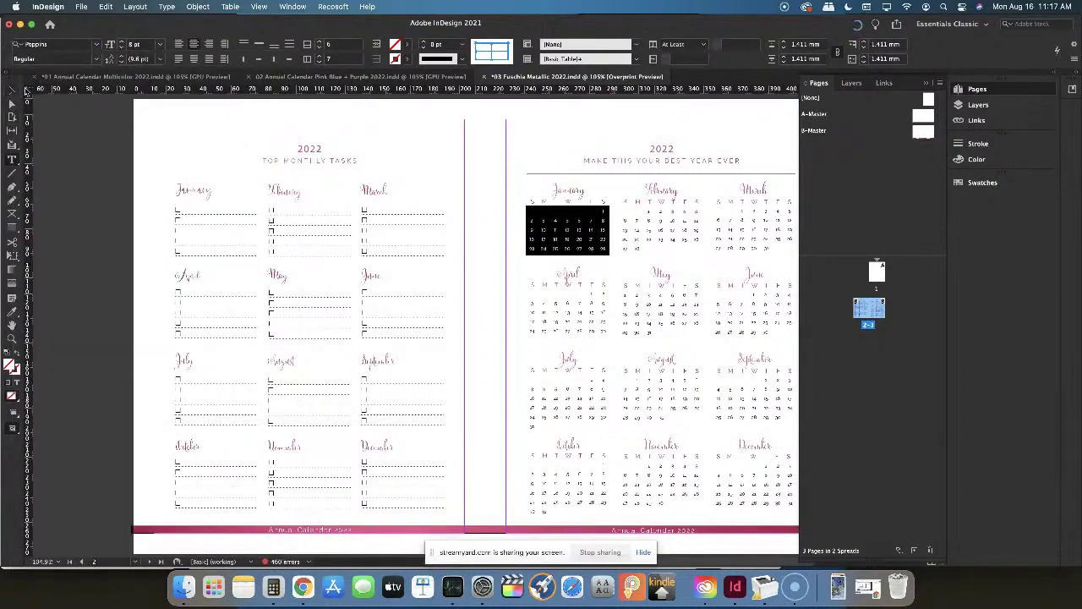
Make the Fill swatch list apply to text and look for magenta C=0 M=100 Y=0 K=0
click(405, 45)
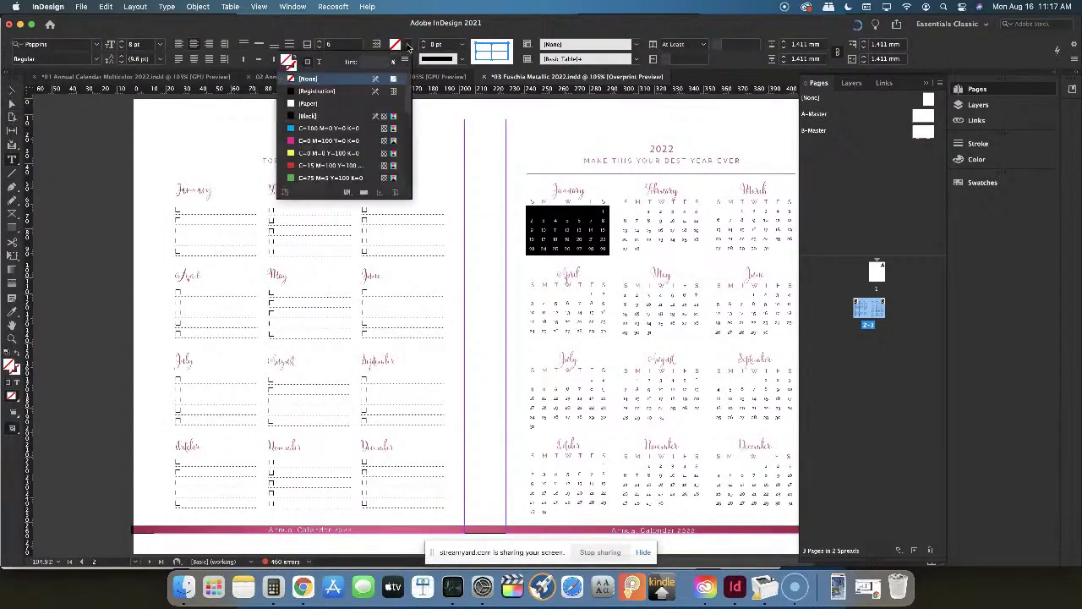
click(318, 61)
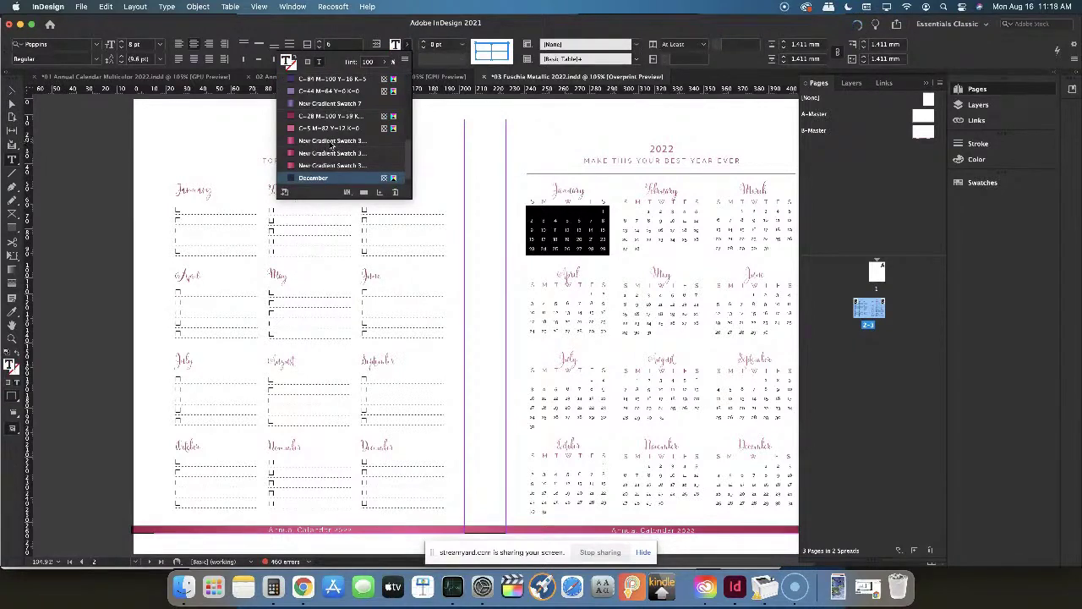
scroll(337, 108, up, 3)
scroll(336, 110, down, 1)
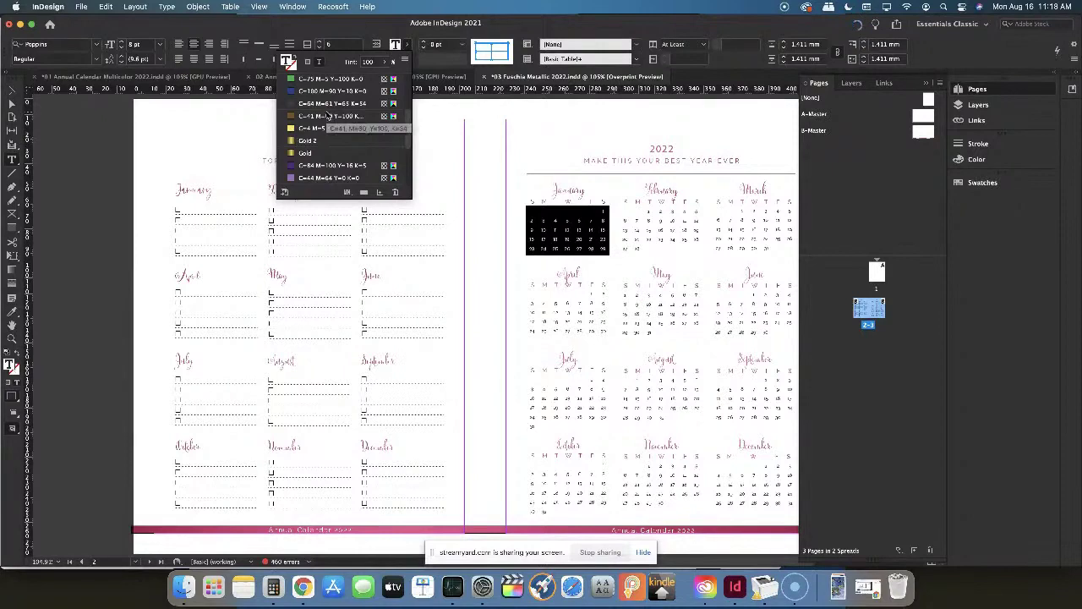
scroll(330, 118, up, 3)
scroll(328, 115, down, 5)
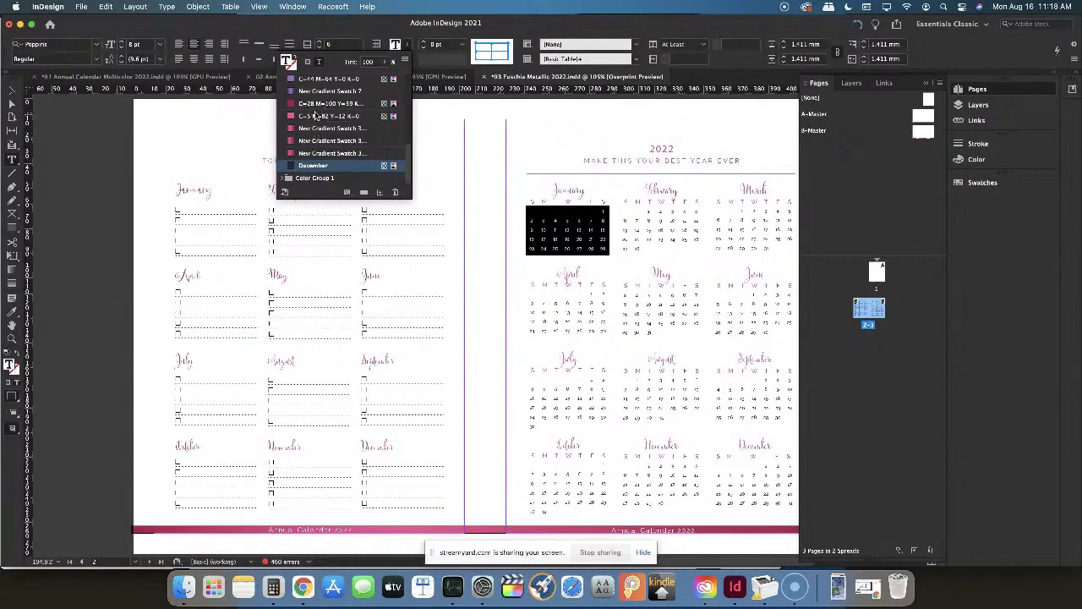
scroll(314, 120, up, 5)
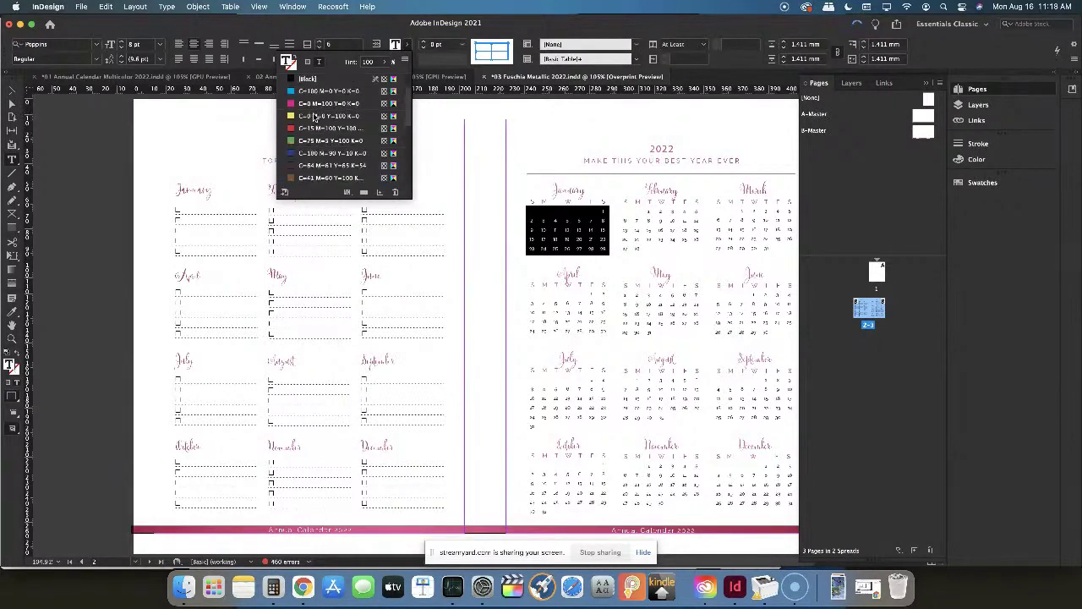
Colour January's dates magenta (C=0 M=100 Y=0 K=0) and deselect the cells
click(315, 104)
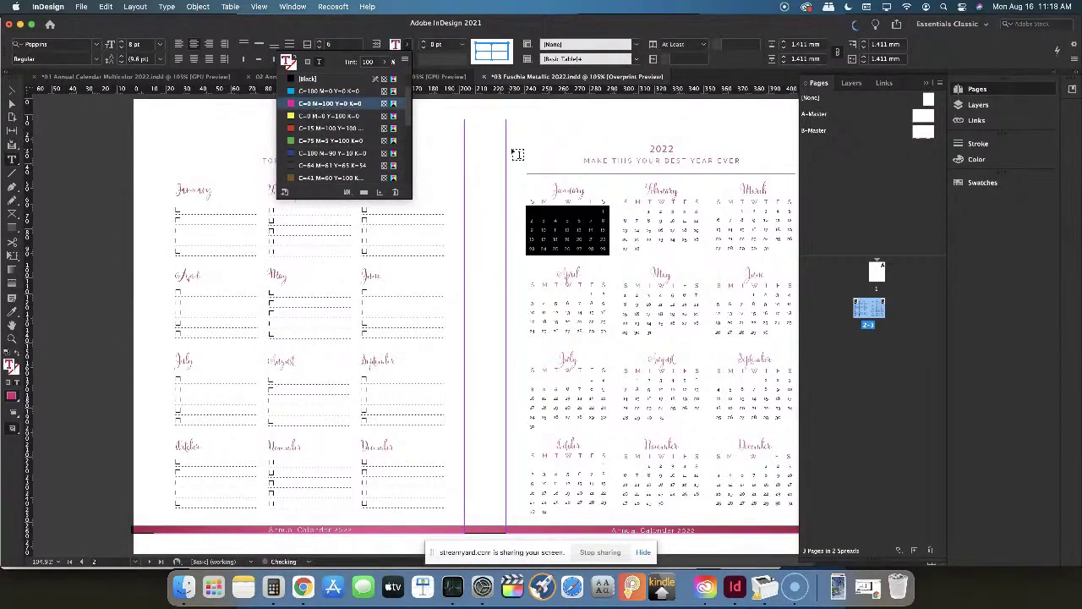
click(519, 218)
click(534, 220)
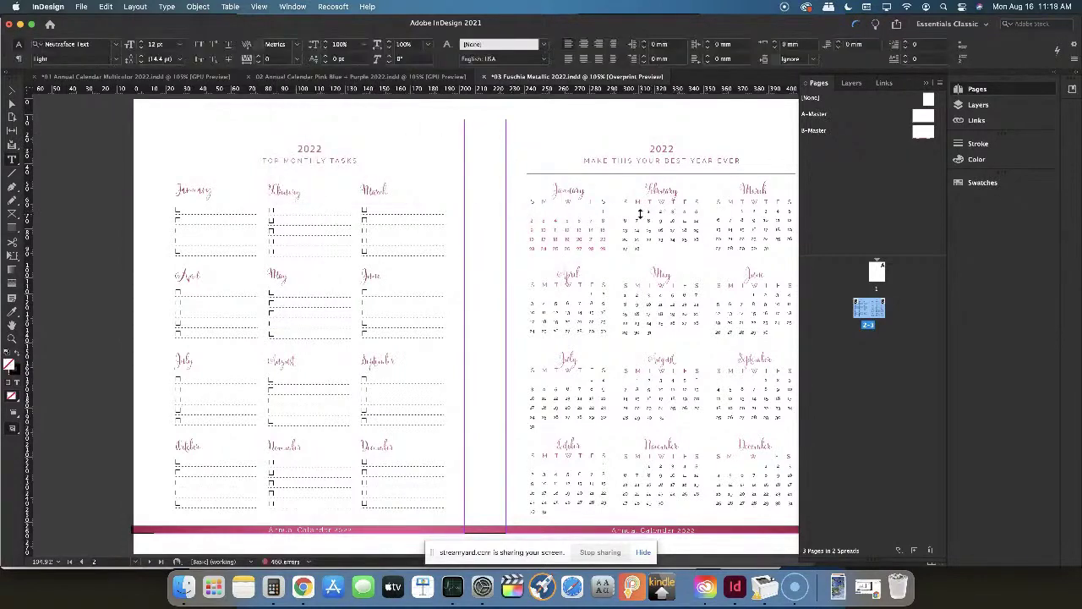
Colour February's date cells Gold 2, then bring the Finder window forward
drag(627, 207, 699, 248)
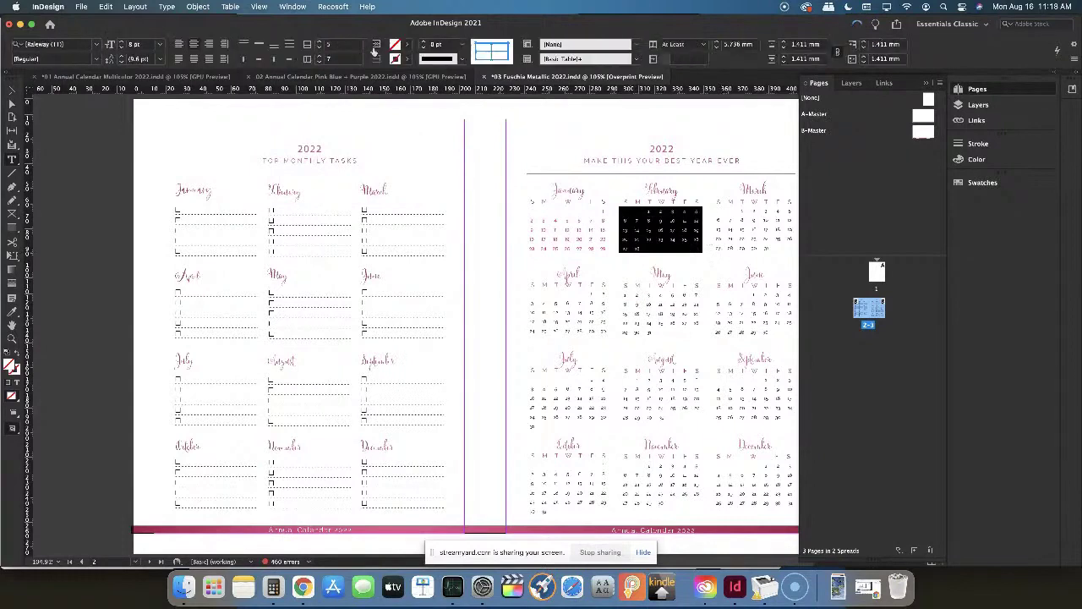
click(405, 46)
scroll(312, 93, down, 5)
scroll(320, 127, down, 3)
click(308, 140)
click(11, 89)
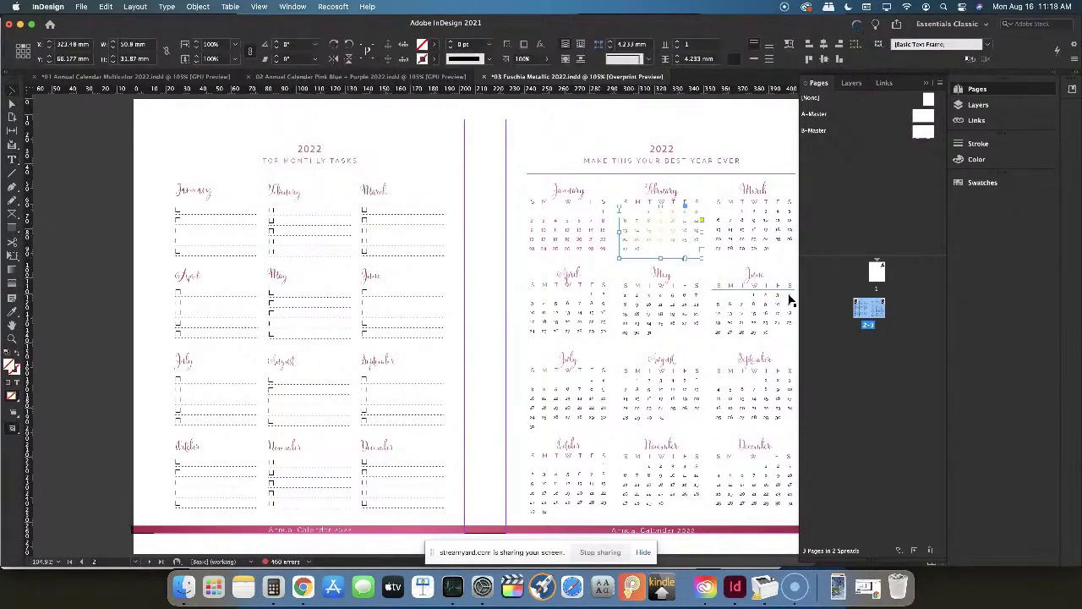
click(184, 586)
Open 04 Annual Gold Metallic 2022.indd from its folder, skipping the missing-fonts warning
click(264, 86)
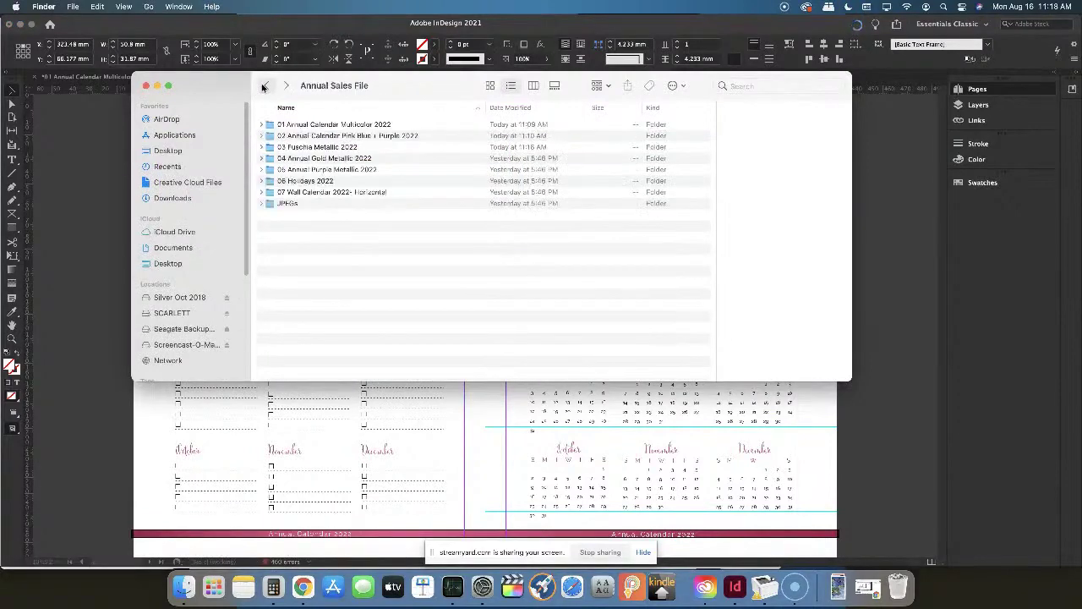
double_click(322, 160)
double_click(331, 136)
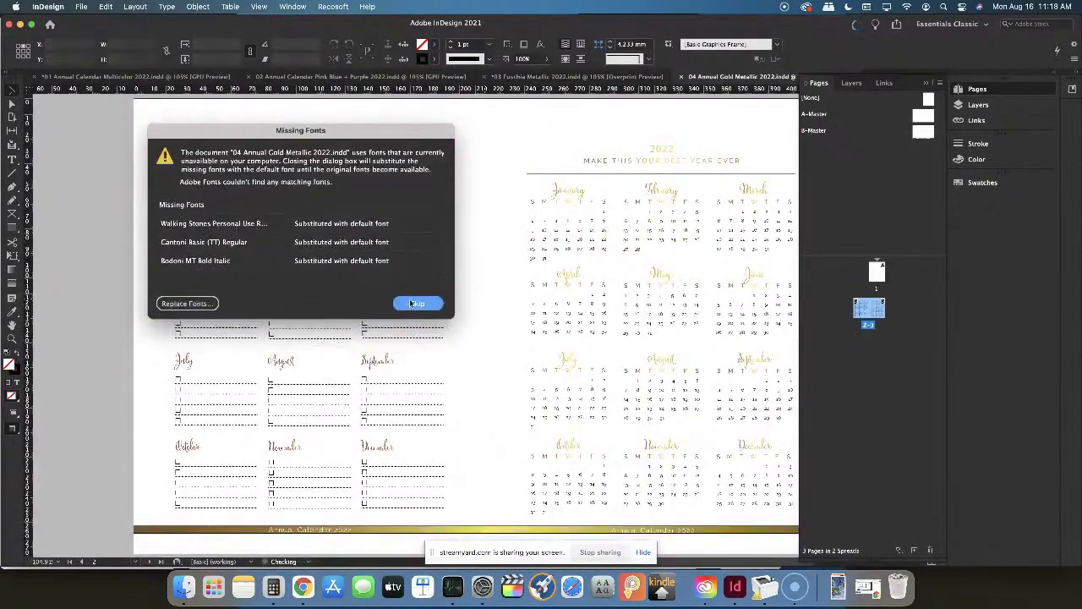
click(414, 308)
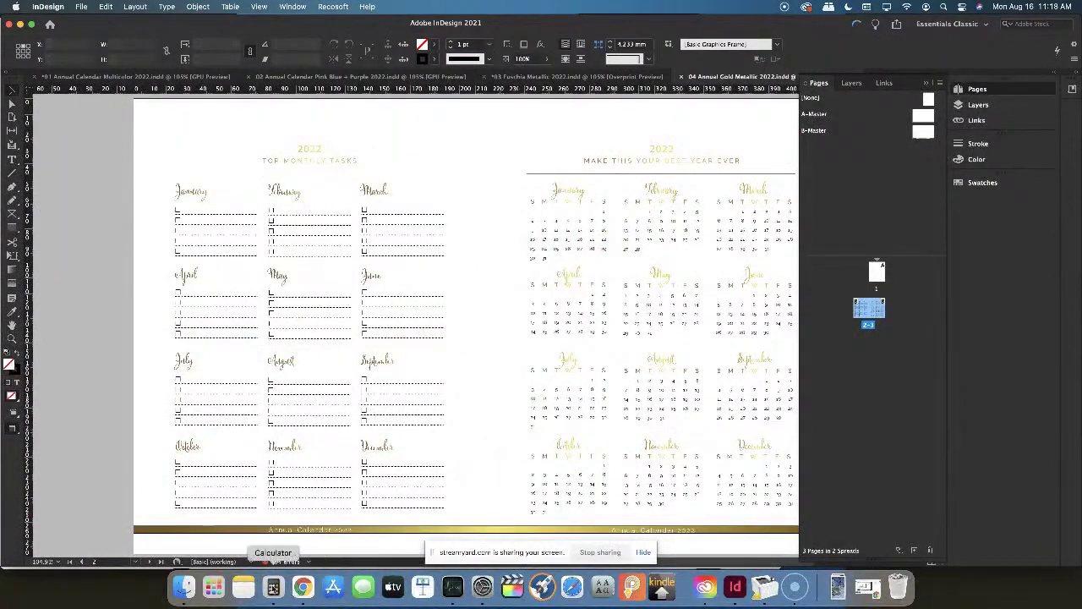
Open 05 Annual Purple Metallic 2022.indd likewise, skip missing fonts, and return to Finder
click(185, 587)
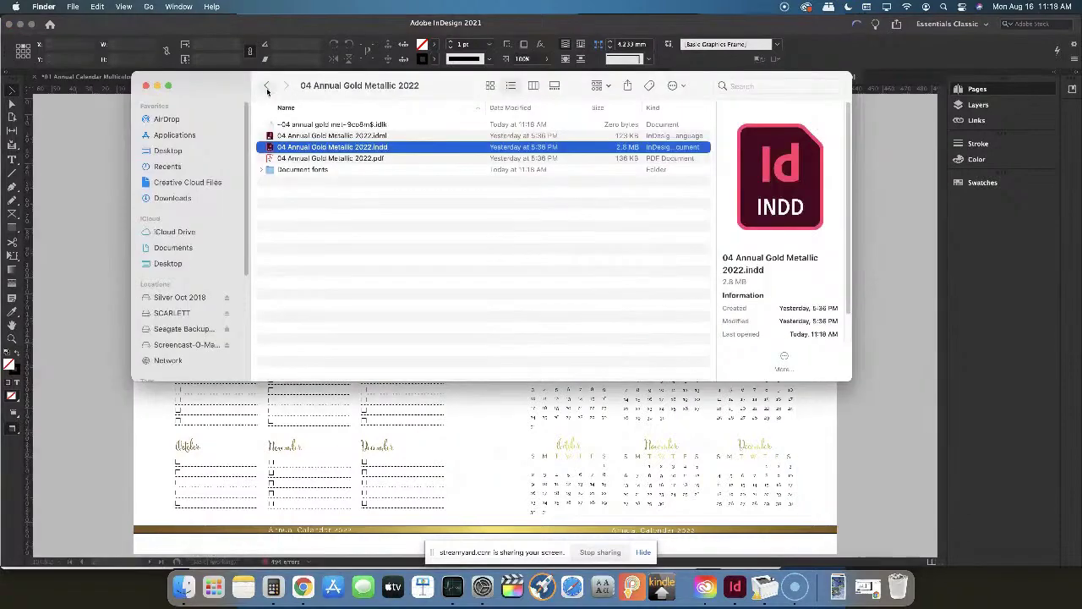
click(266, 86)
double_click(338, 169)
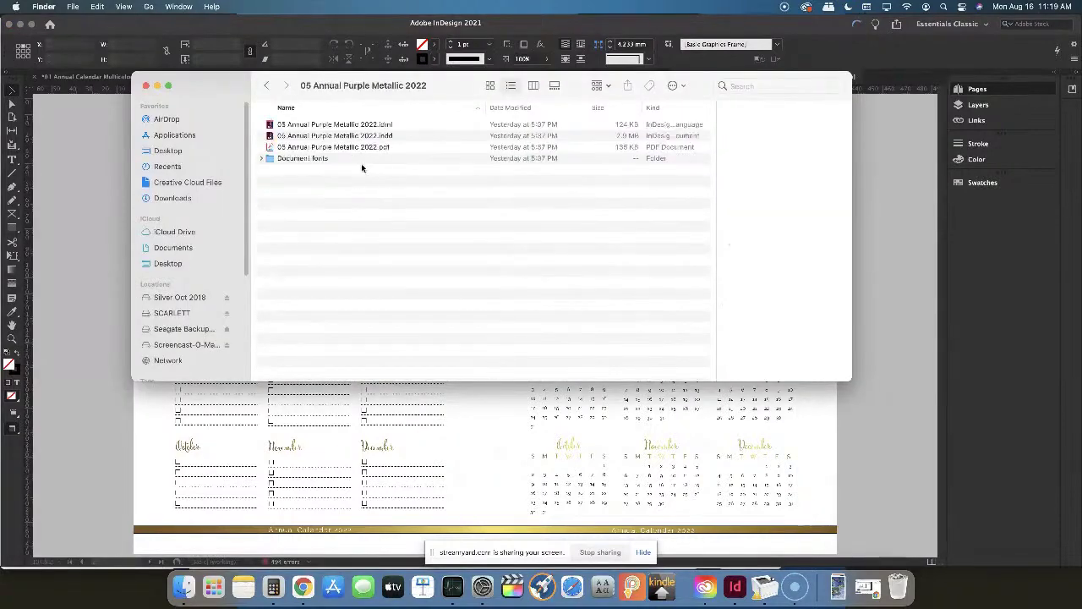
double_click(336, 135)
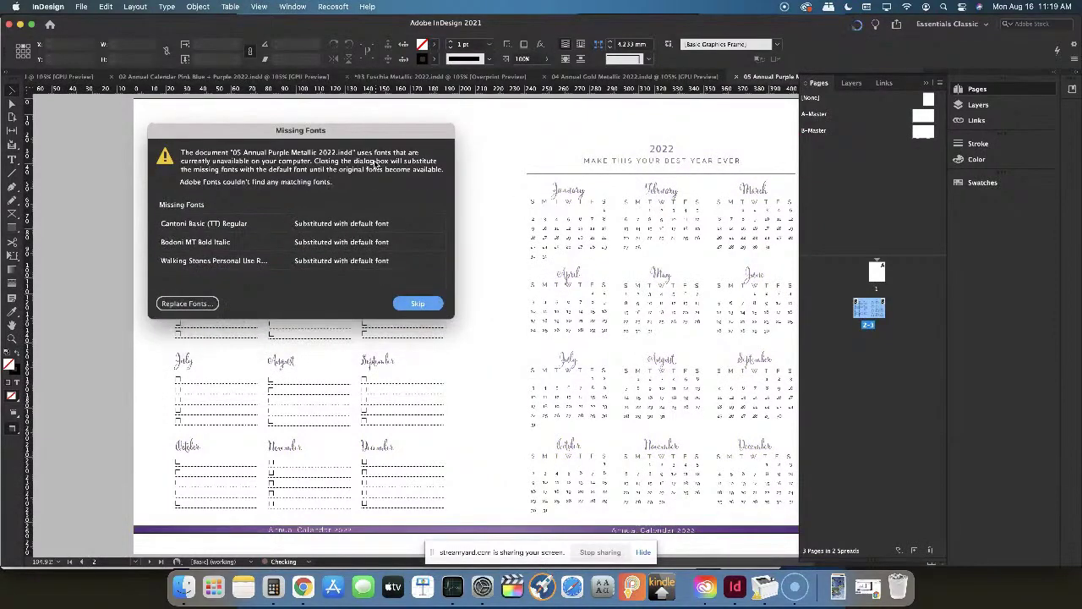
click(419, 304)
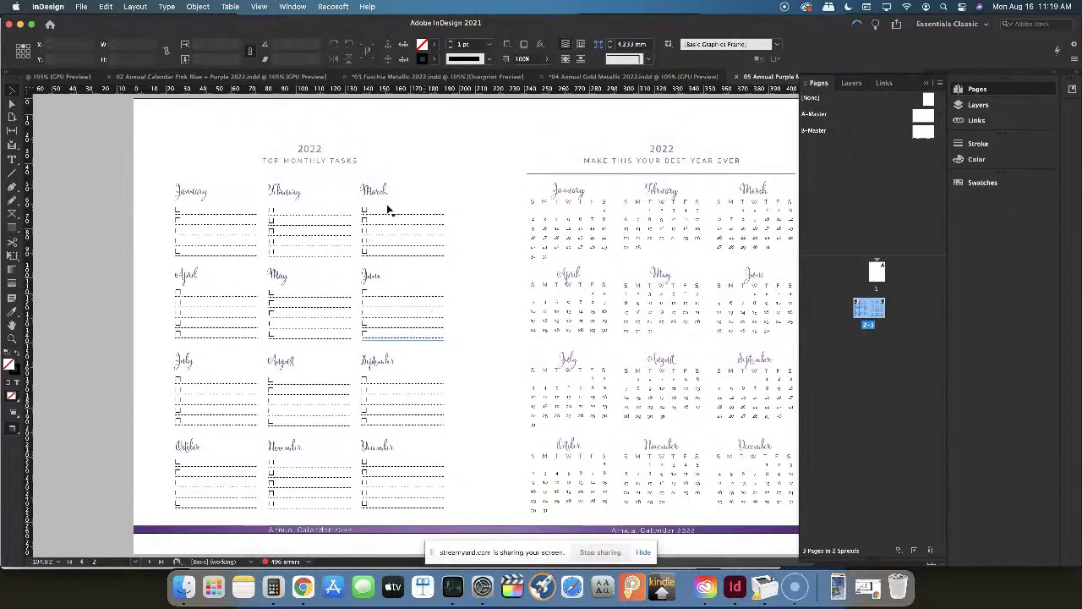
click(184, 586)
Open 06 Holidays 2022.indd from its folder, skipping the missing-fonts warning
click(267, 86)
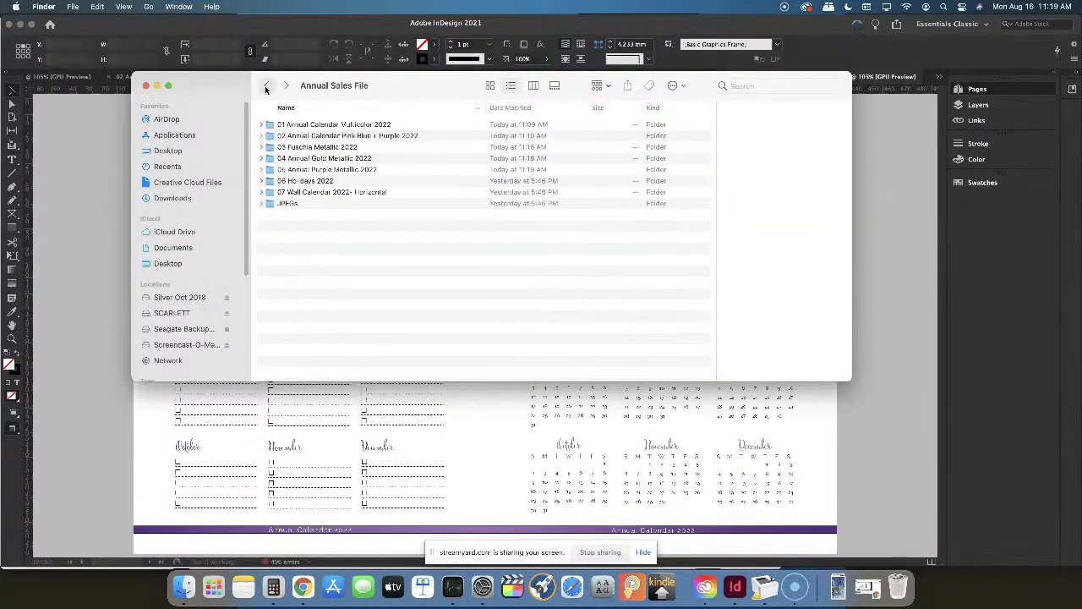
double_click(322, 181)
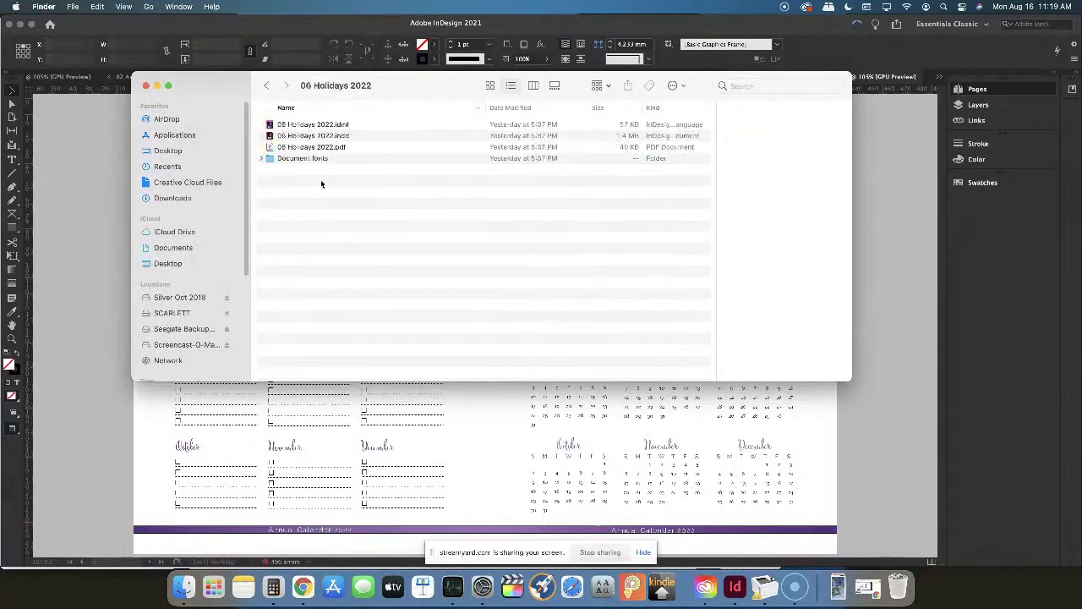
double_click(324, 136)
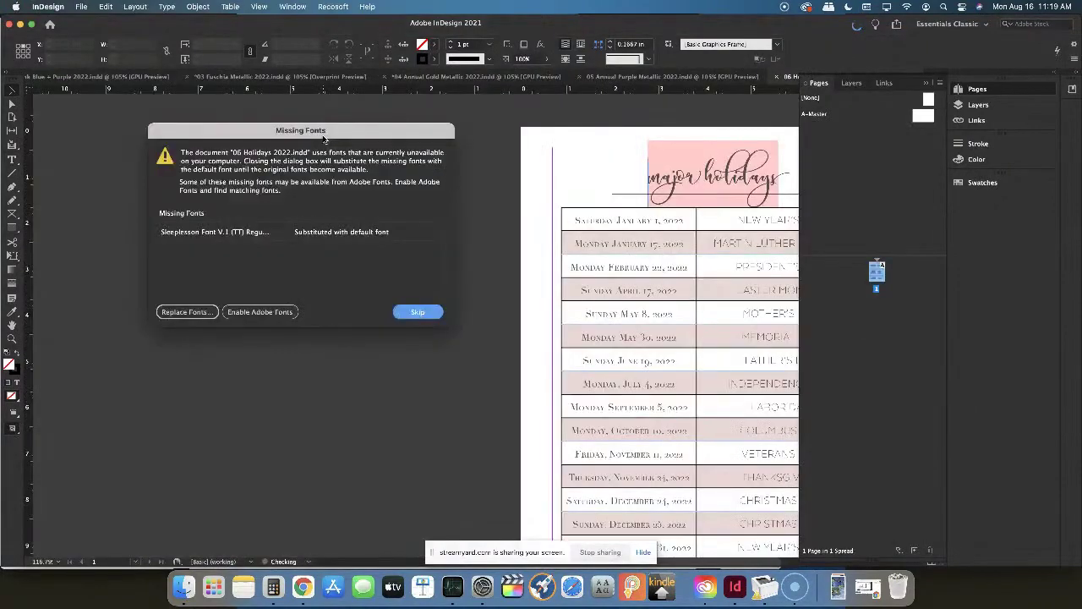
click(423, 310)
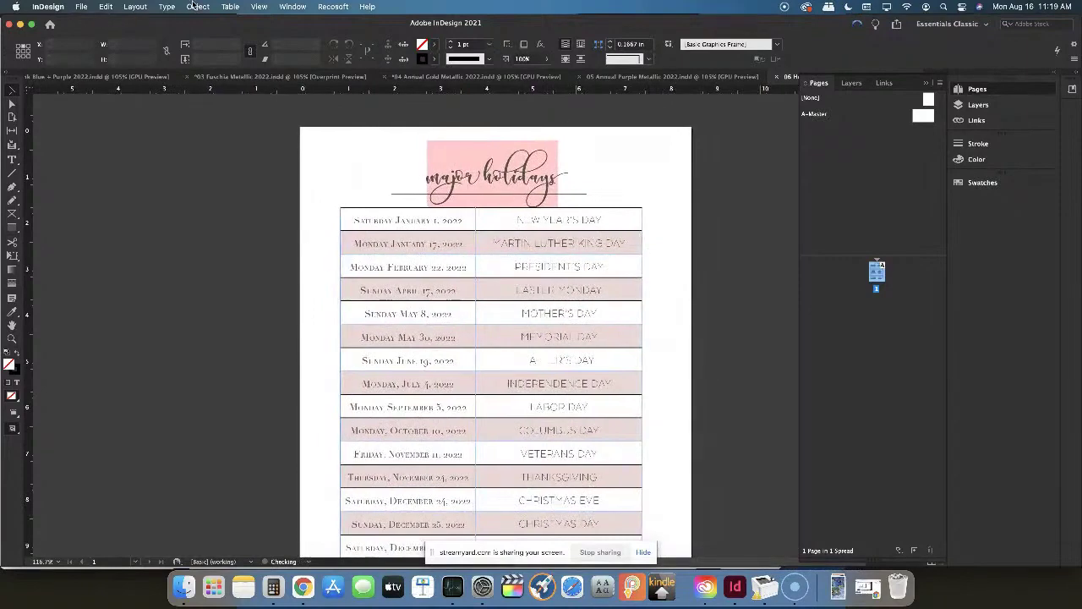
Turn on Overprint Preview and scroll over the holidays page
click(259, 7)
click(266, 34)
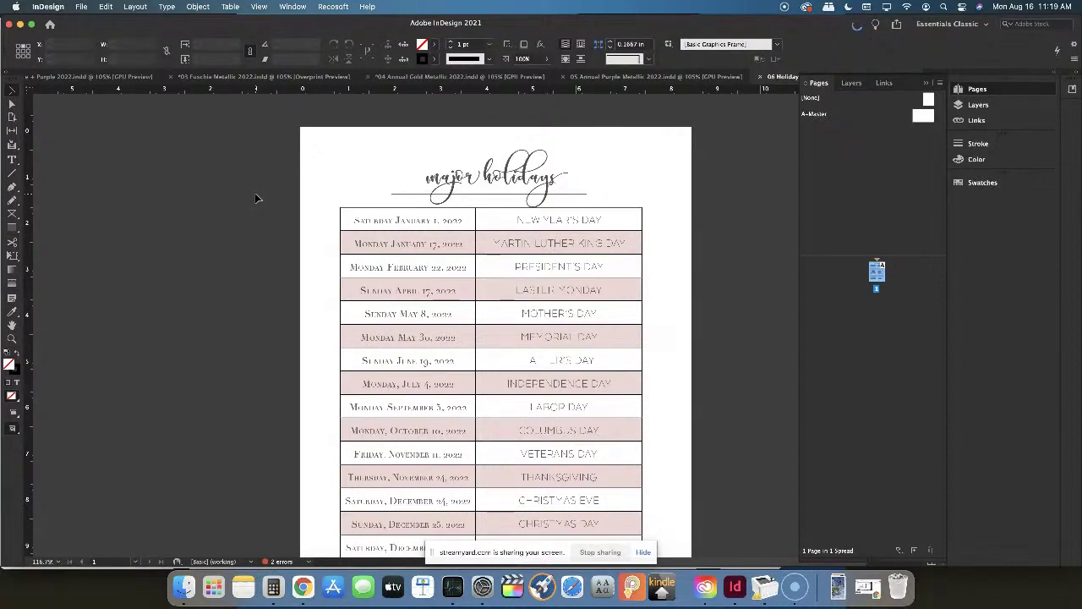
scroll(432, 237, down, 2)
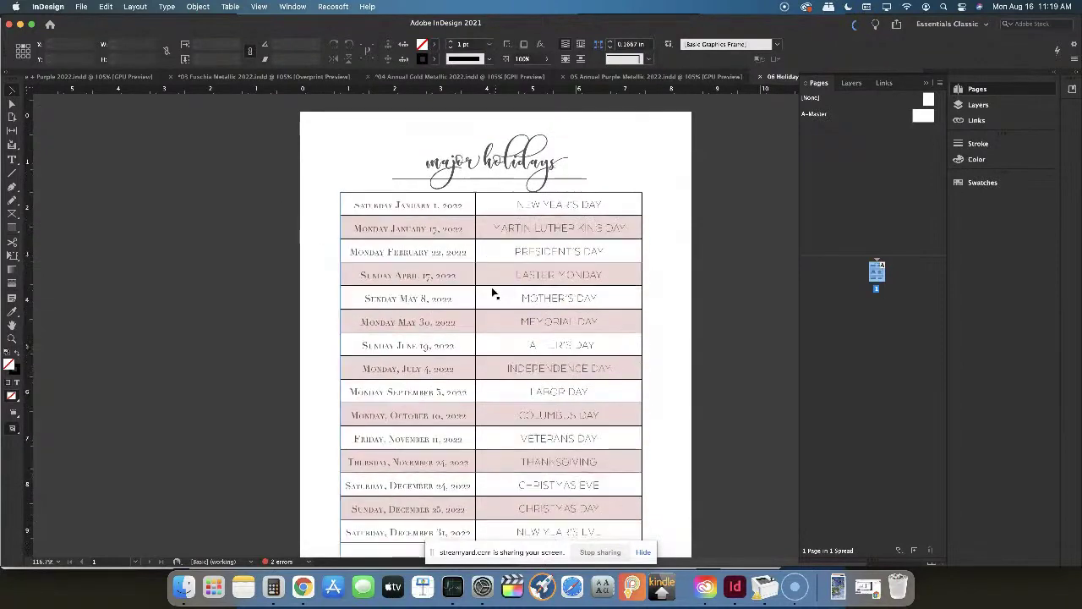
scroll(494, 292, down, 5)
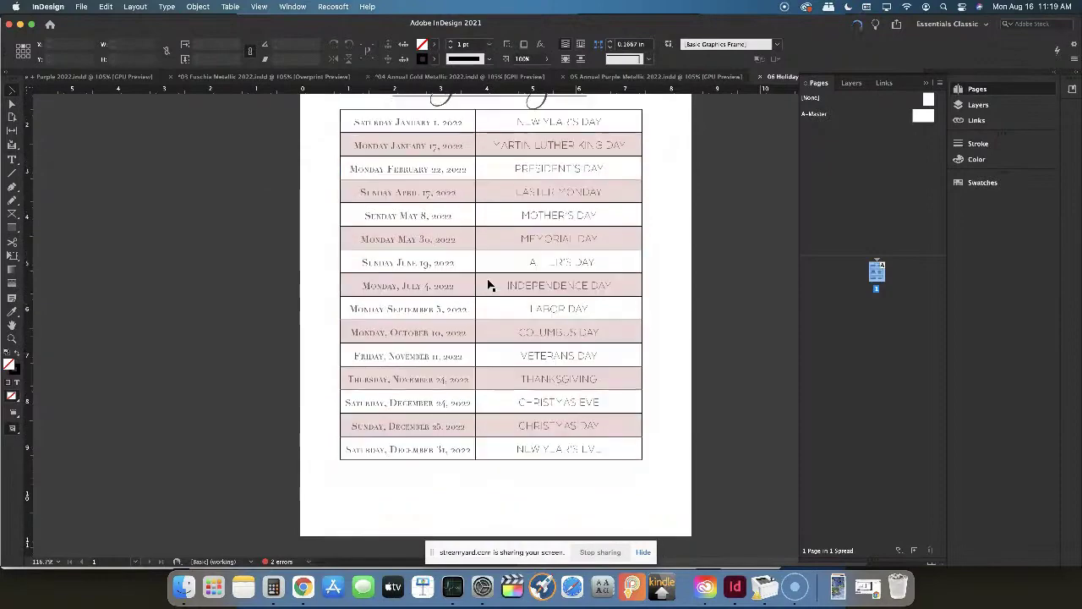
scroll(489, 285, up, 4)
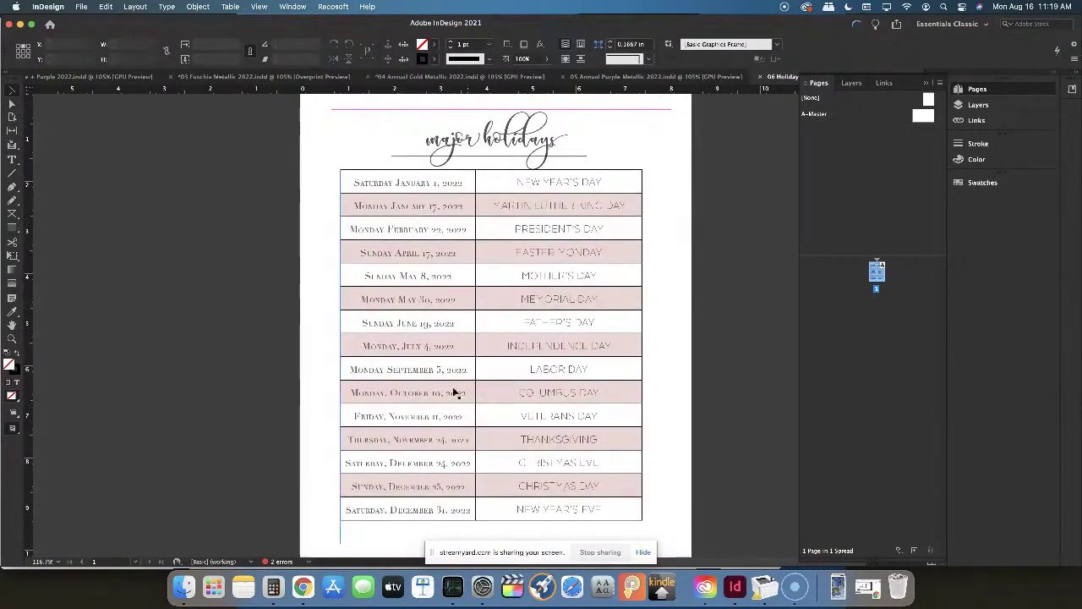
Select the major holidays title with the Type tool, then view 04 Annual Gold Metallic 2022
click(497, 157)
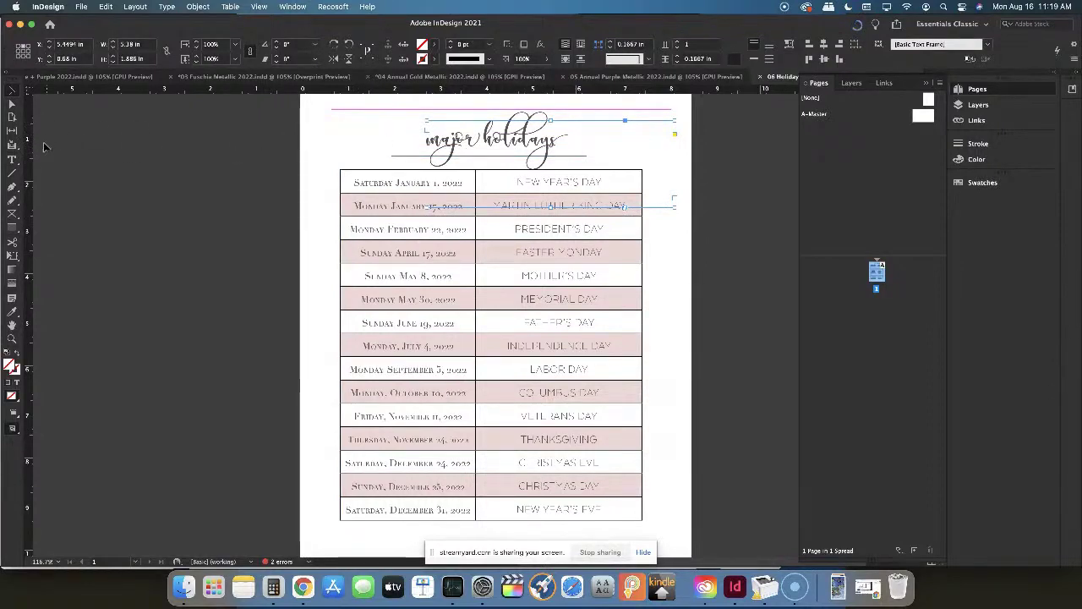
click(12, 159)
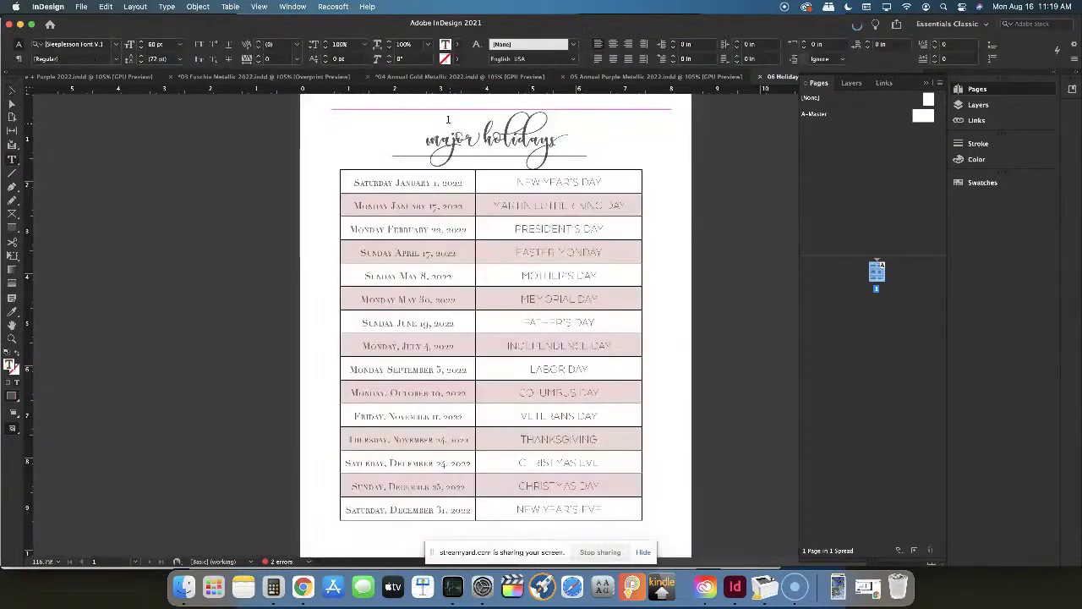
click(499, 78)
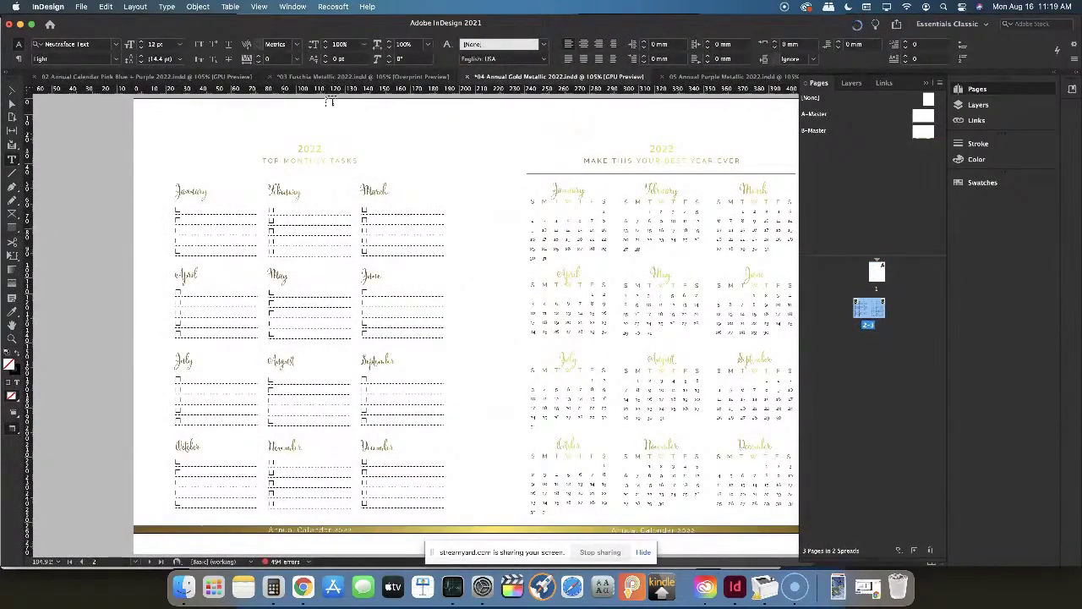
Return to 06 Holidays 2022.indd via the Window menu and open the text Fill swatch flyout
click(718, 78)
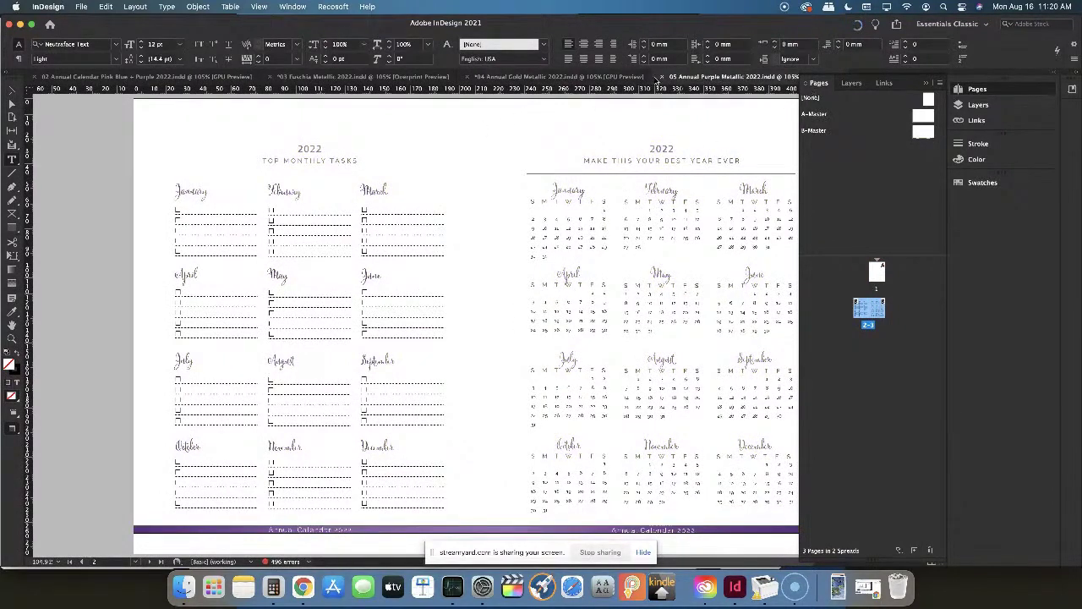
click(293, 6)
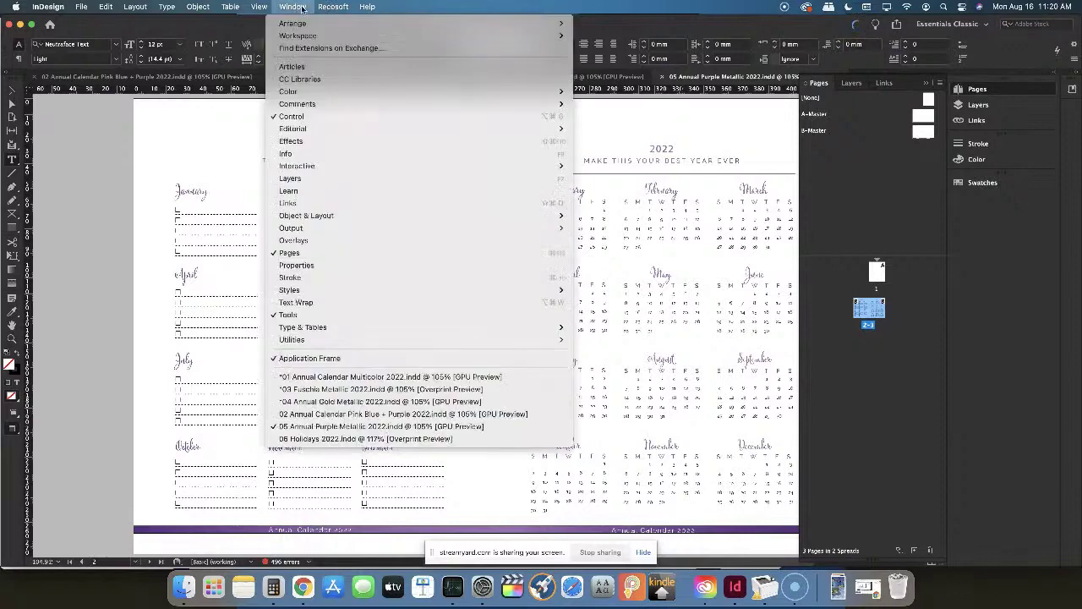
click(358, 440)
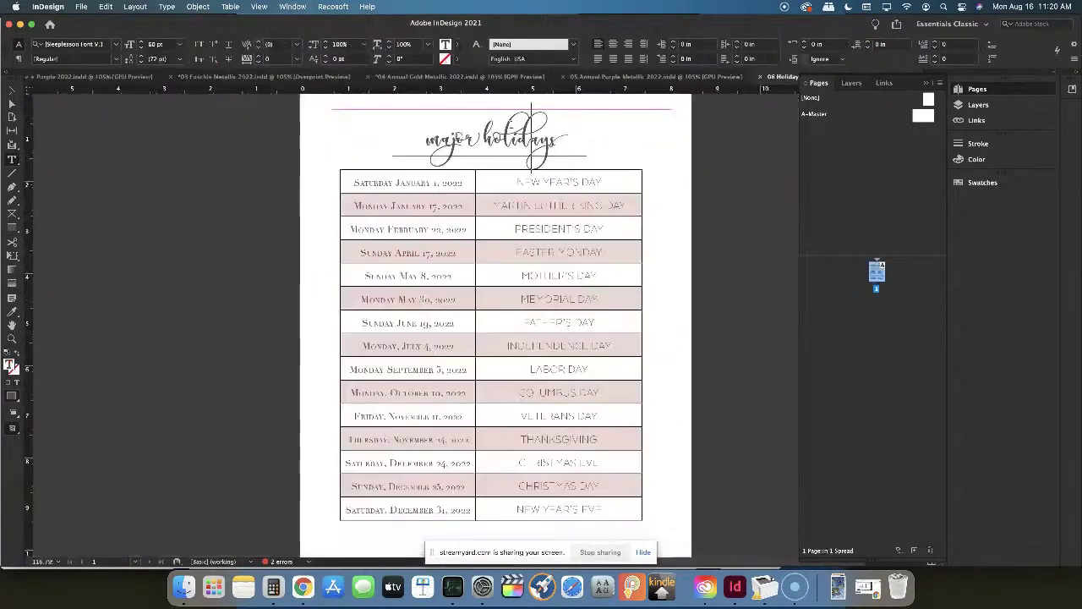
click(457, 44)
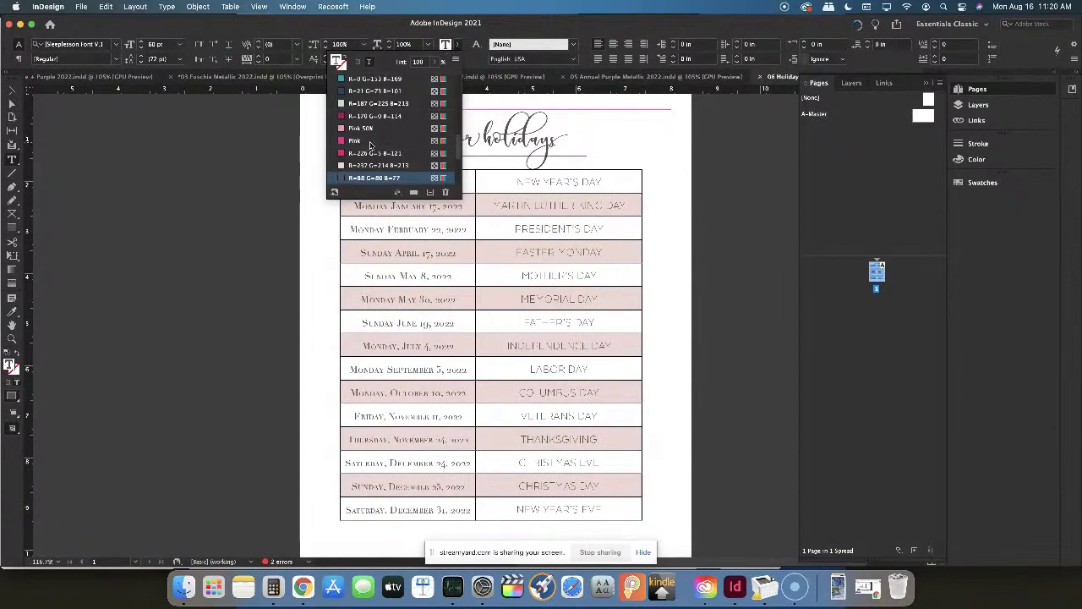
scroll(370, 146, down, 2)
scroll(370, 145, up, 3)
scroll(372, 146, down, 3)
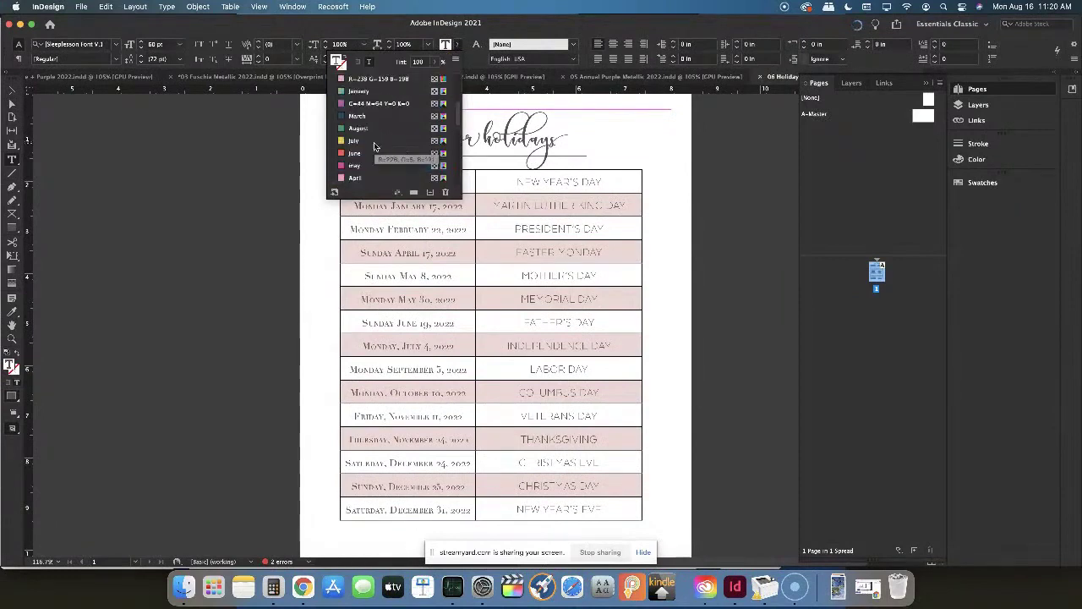
click(455, 60)
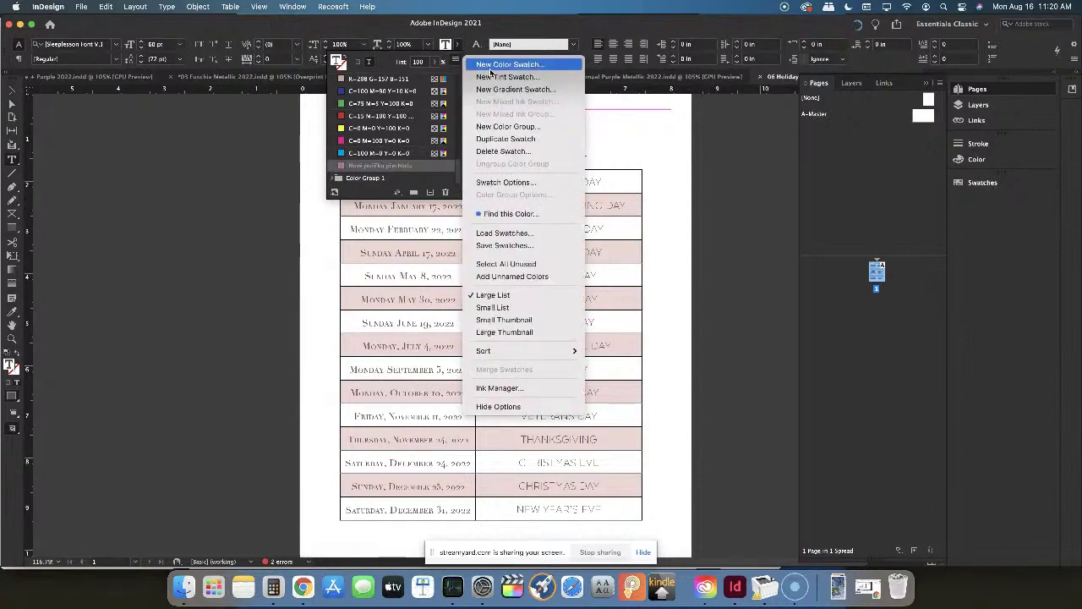
Load the swatches from 03 Violet Metallic 2022.indd in the 03 Violet Metallic 2022 Folder
click(510, 234)
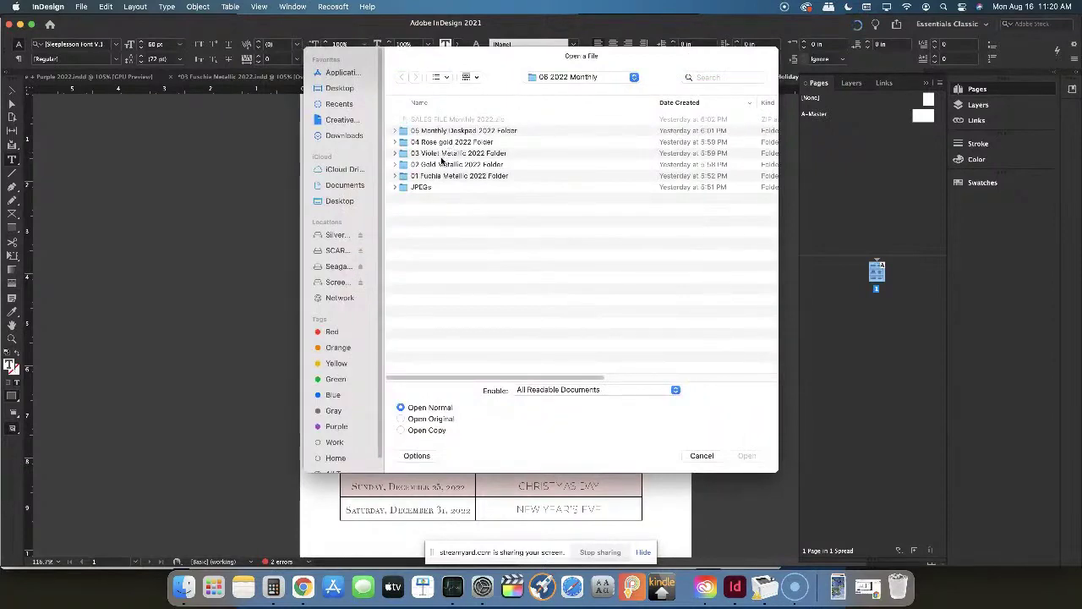
double_click(440, 153)
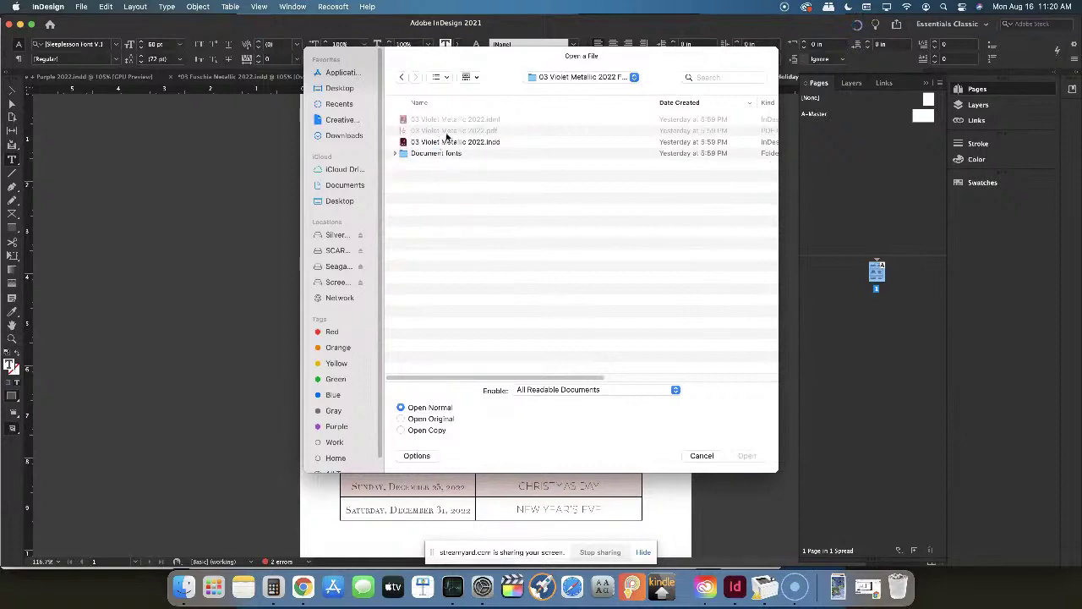
click(457, 143)
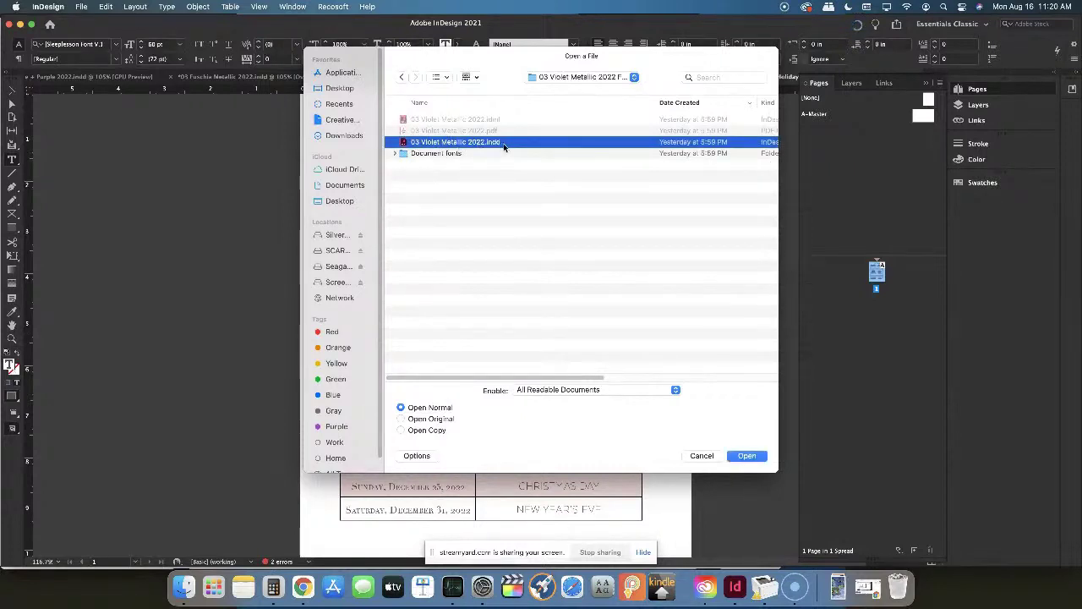
click(747, 456)
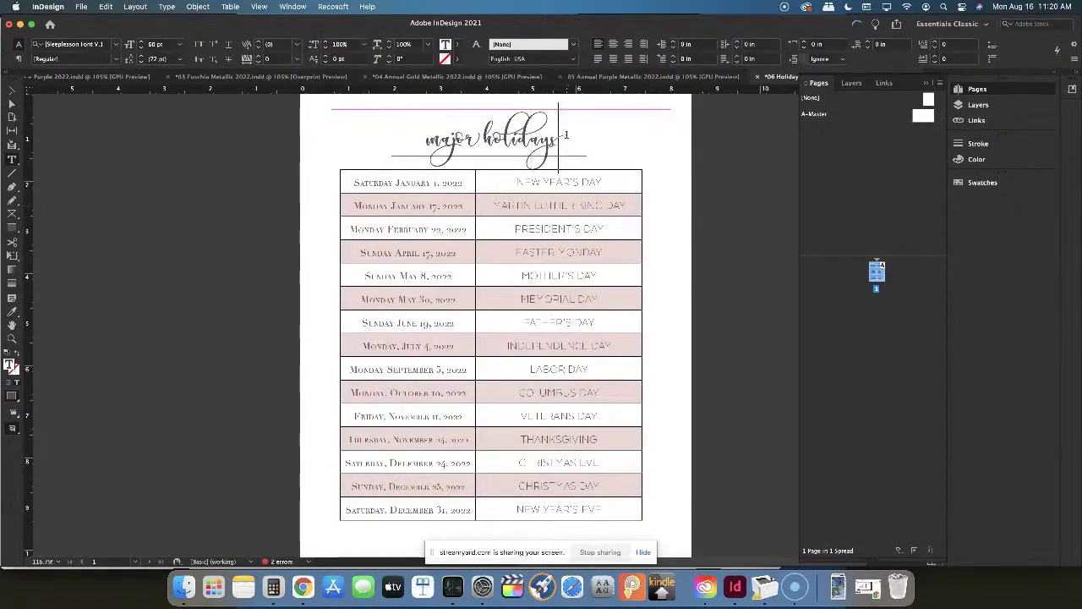
Fill all the major holidays title text with New Gradient Swatch 7, then deselect the frame
key(super+a)
click(458, 44)
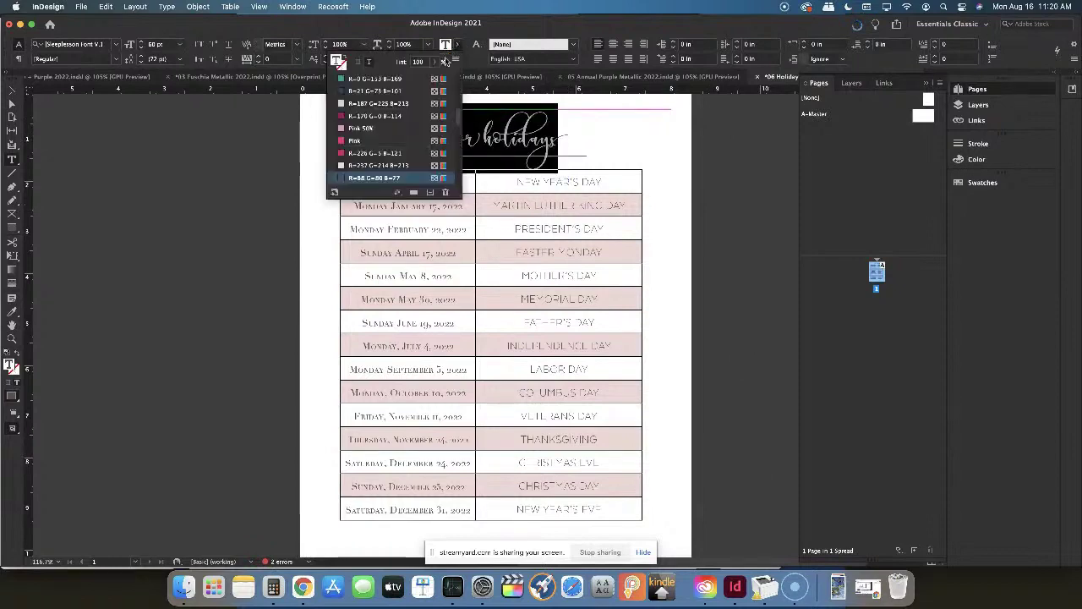
scroll(378, 152, down, 5)
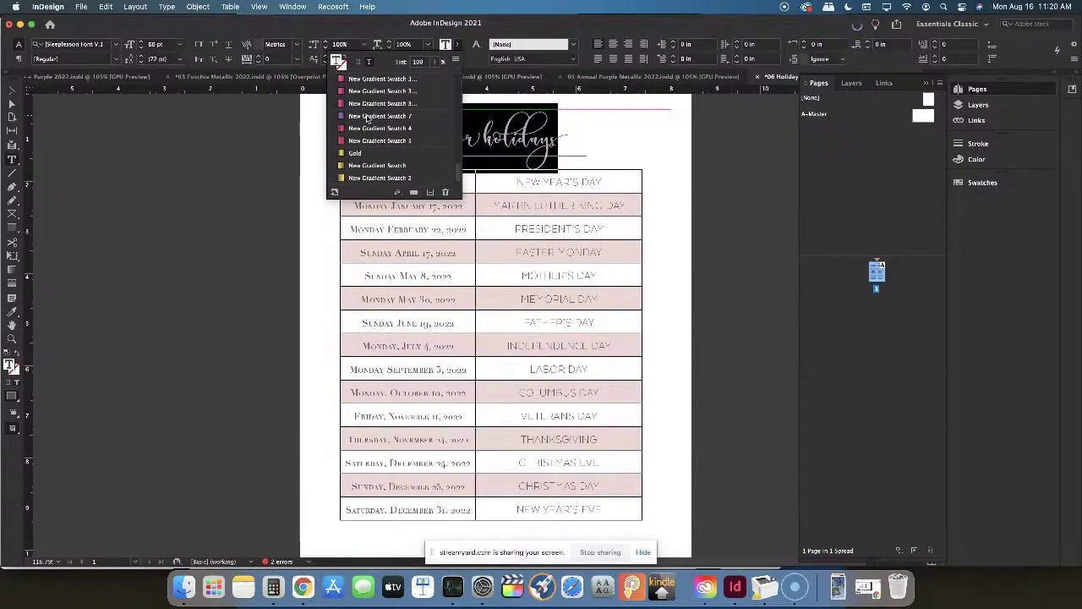
click(367, 119)
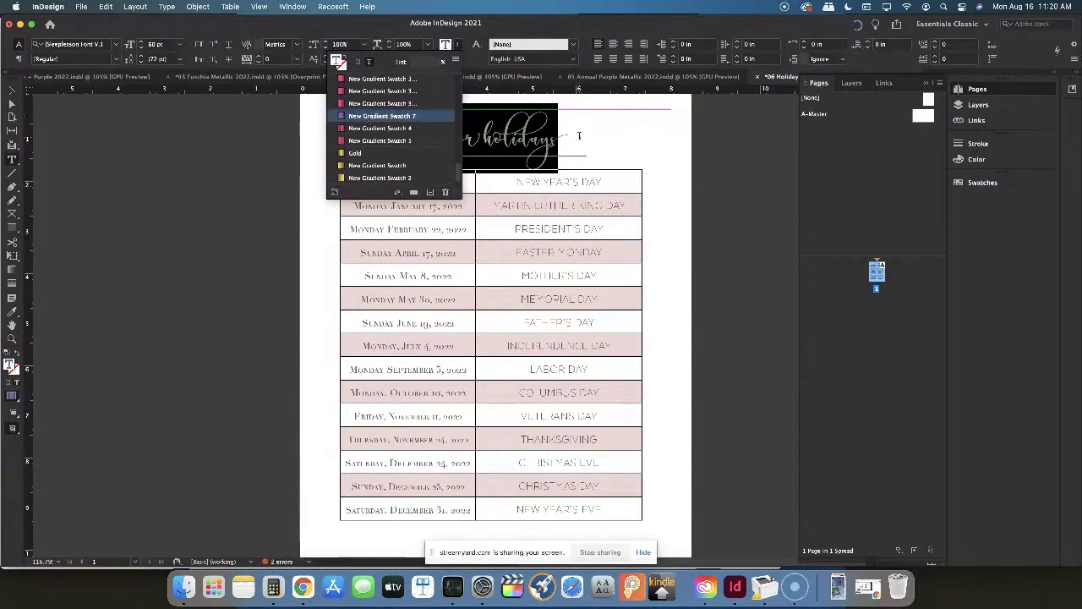
click(580, 136)
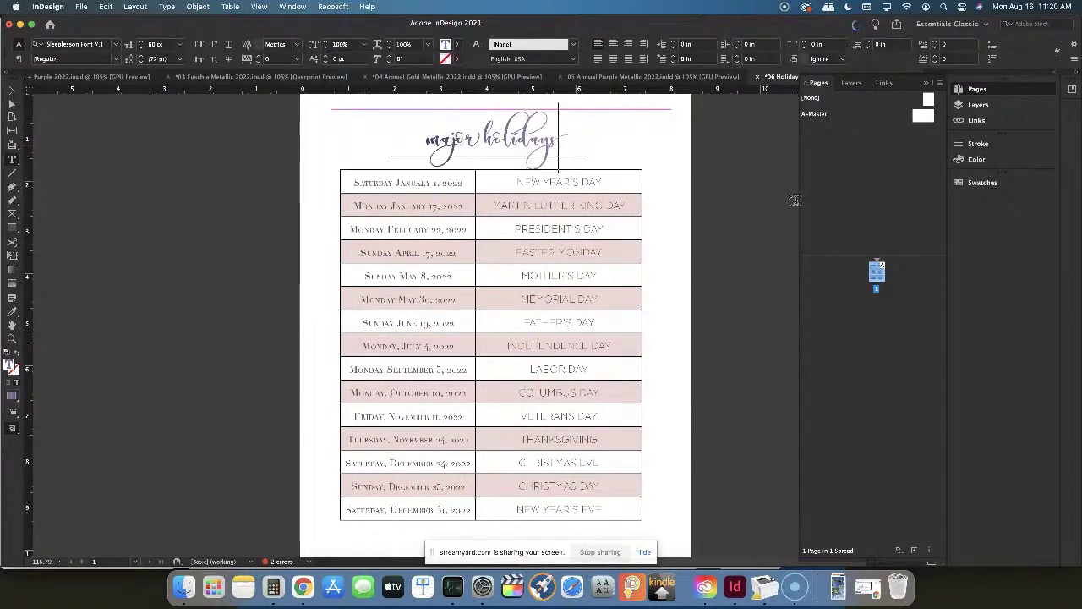
click(12, 101)
click(284, 191)
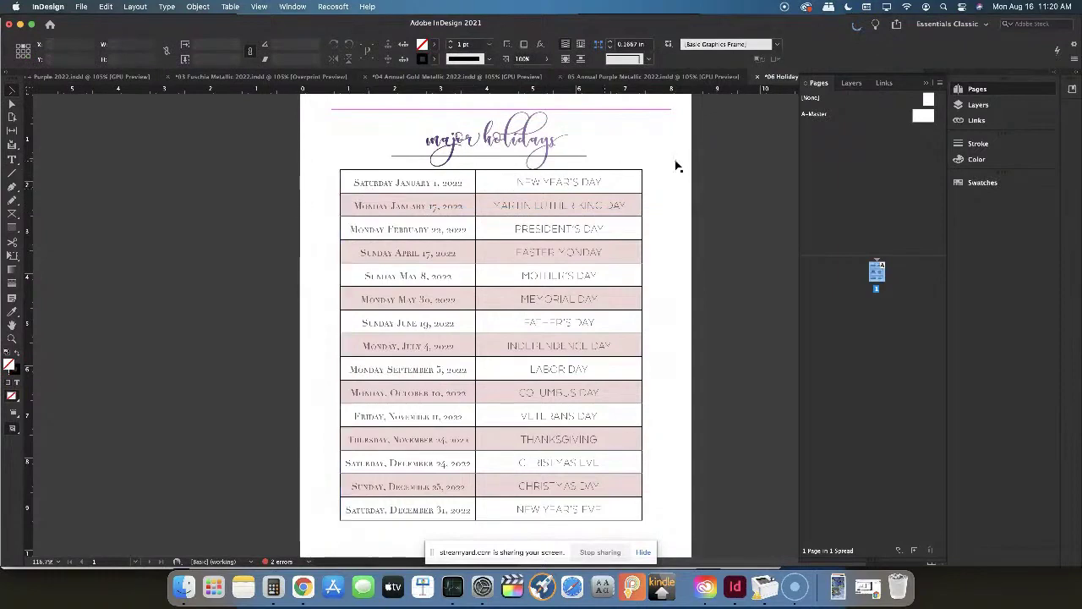
right_click(880, 270)
click(905, 292)
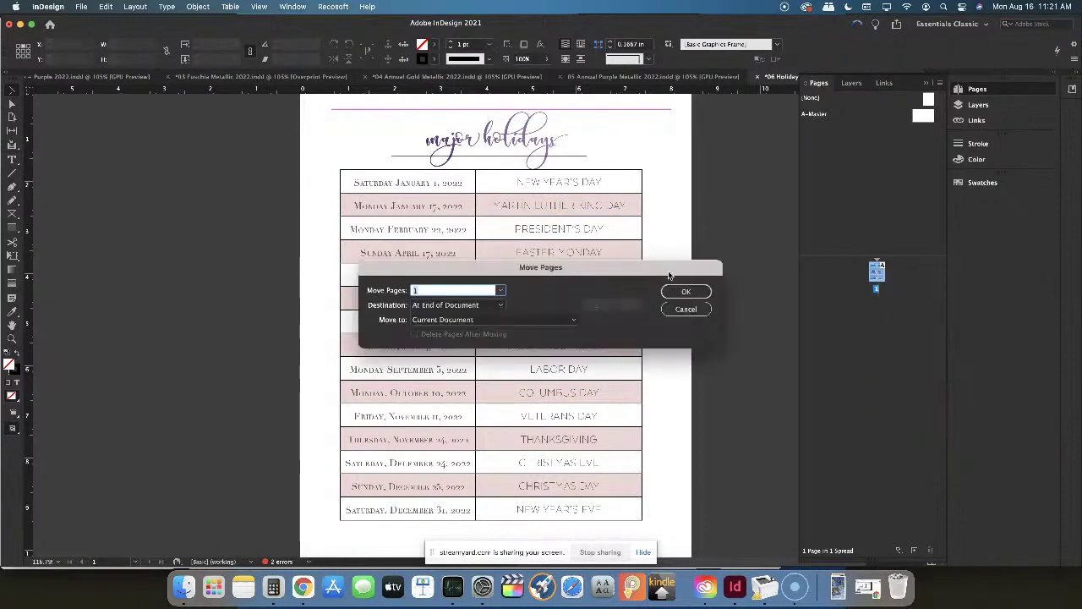
click(671, 293)
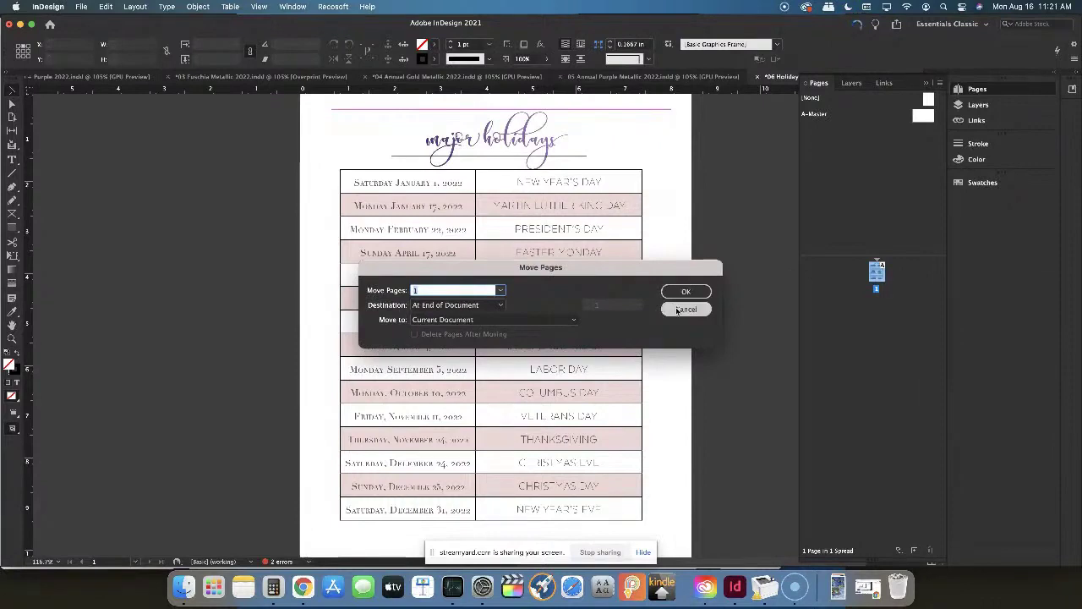
click(682, 311)
click(434, 44)
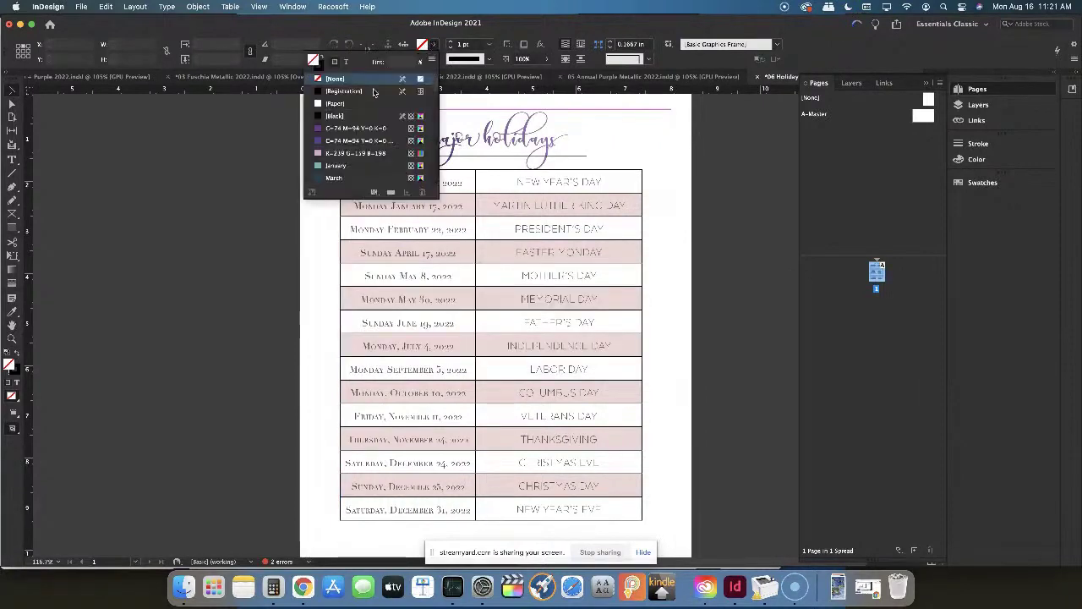
scroll(379, 173, down, 10)
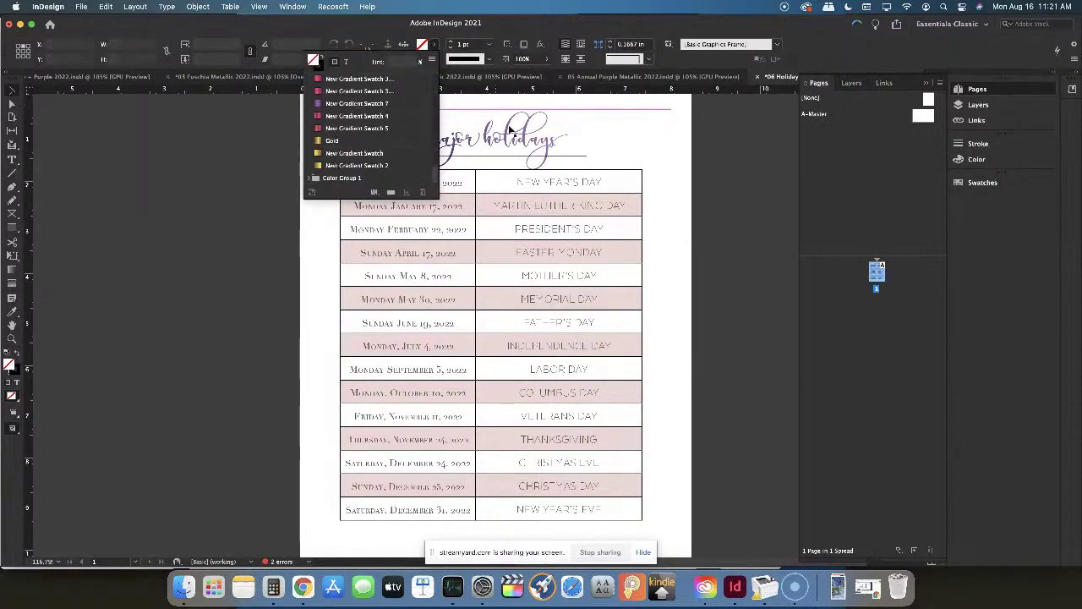
click(723, 179)
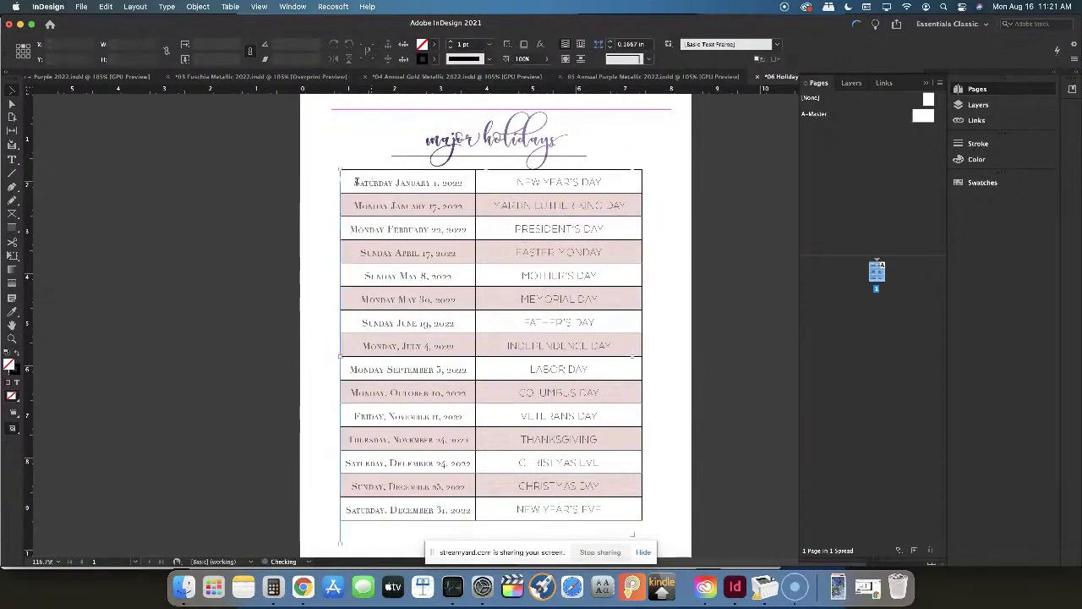
Set the Saturday January 1, 2022 date in the Velvetberries font
double_click(351, 181)
drag(351, 182, 468, 179)
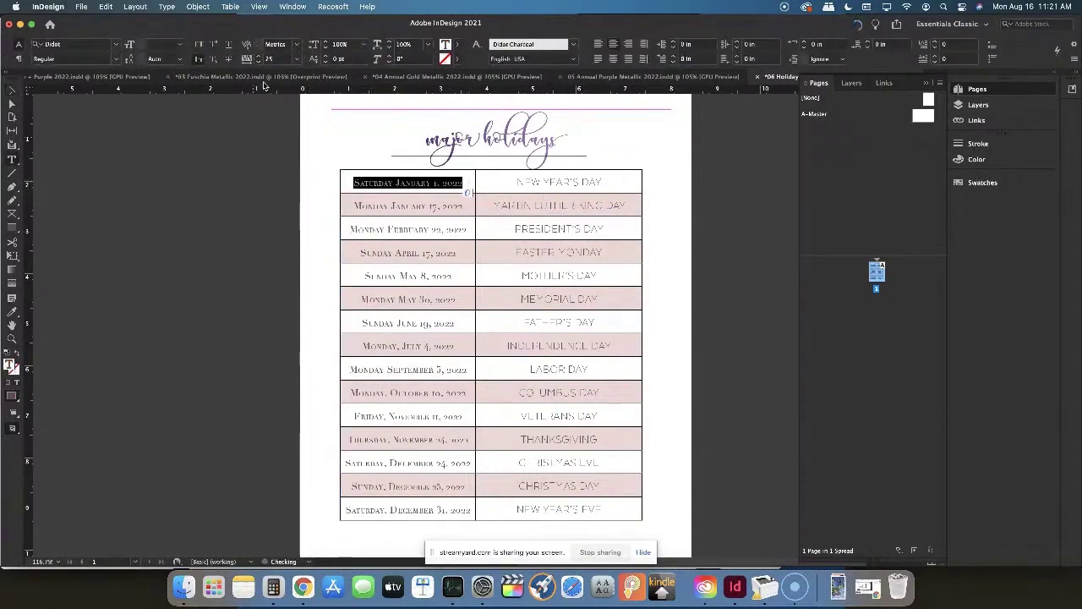
click(115, 44)
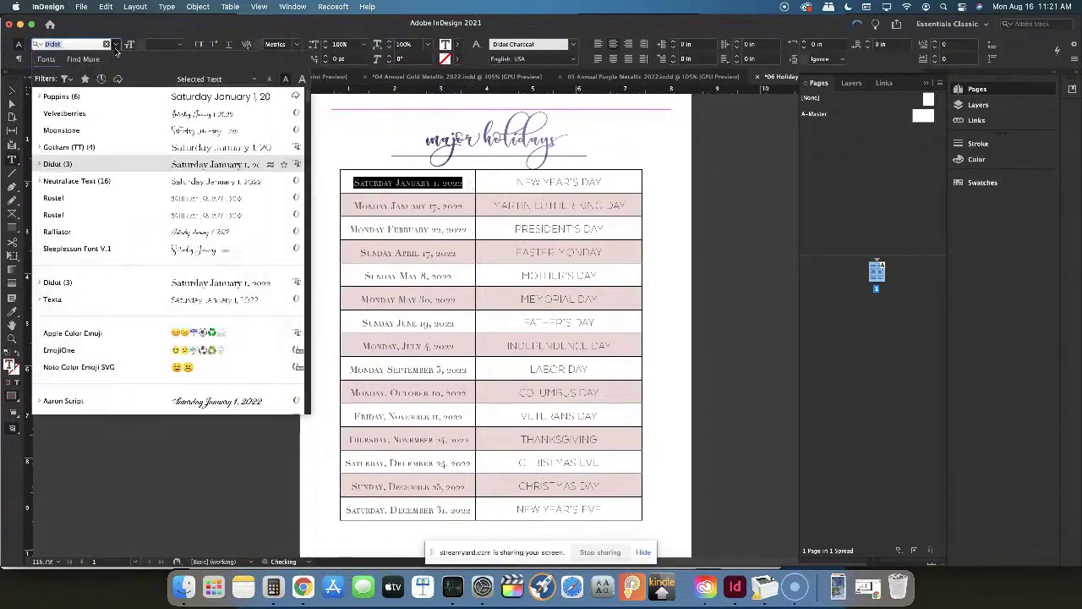
click(103, 116)
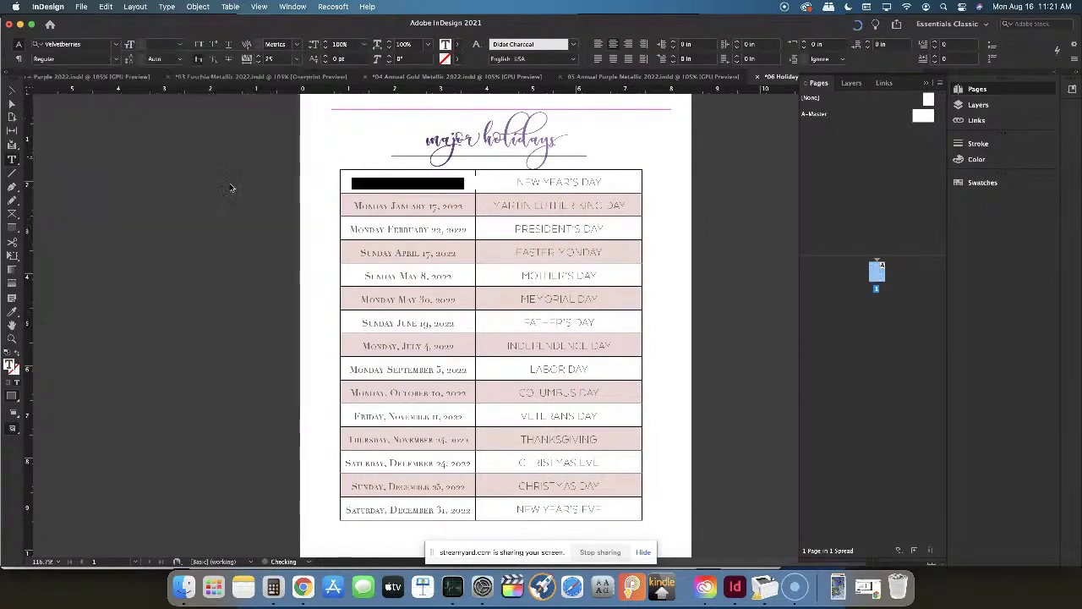
click(464, 182)
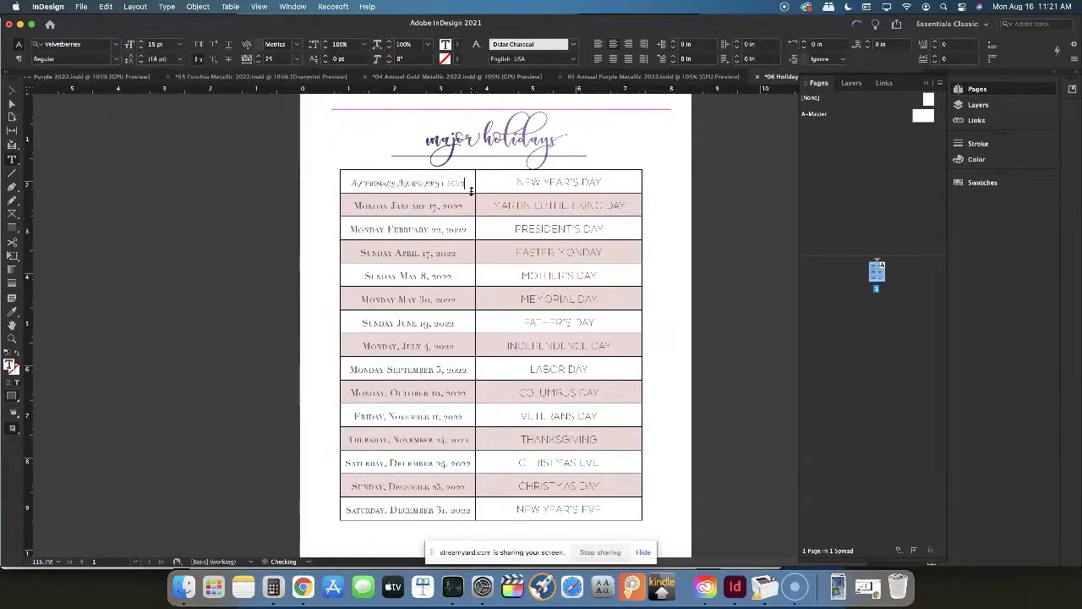
Set the Monday January 17, 2022 date in Poppins
drag(464, 205, 343, 200)
click(113, 44)
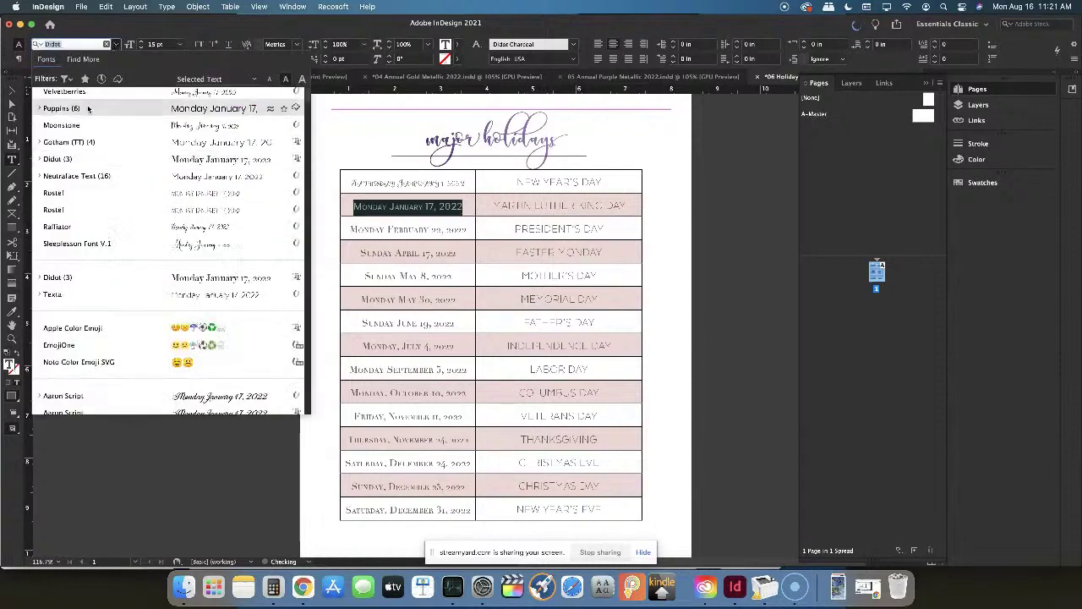
key(Return)
click(402, 229)
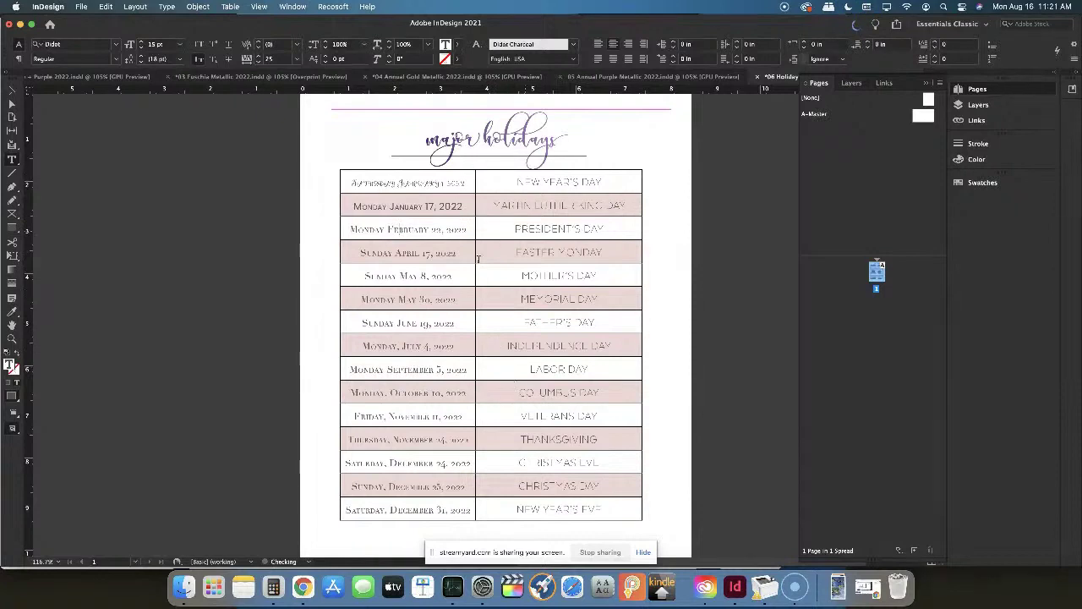
drag(430, 180, 472, 182)
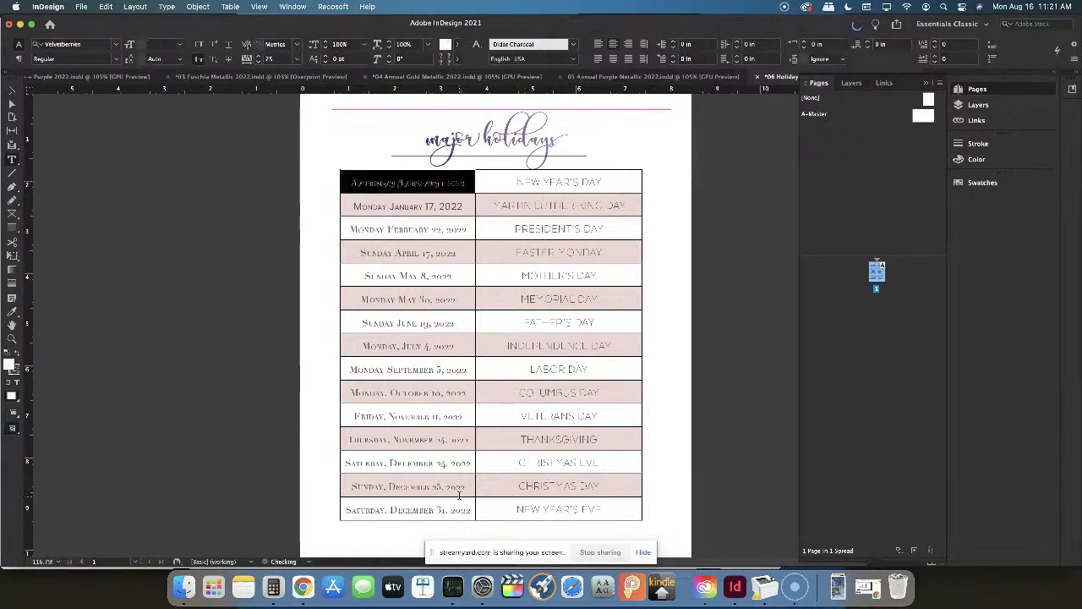
click(436, 207)
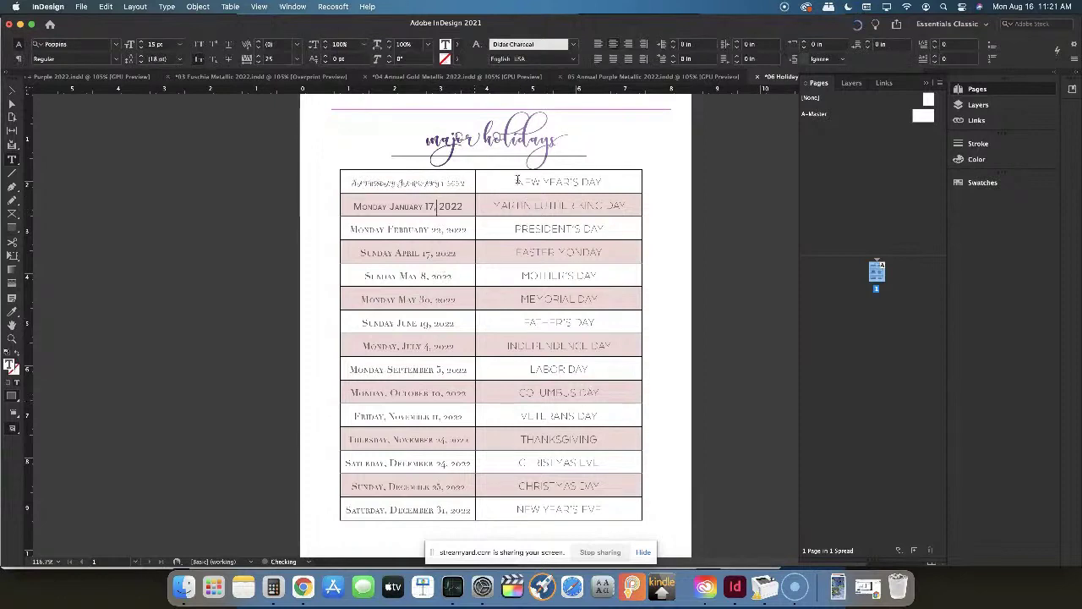
Set the New Year's Day row's cell strokes to [None] on all sides
drag(431, 183, 592, 182)
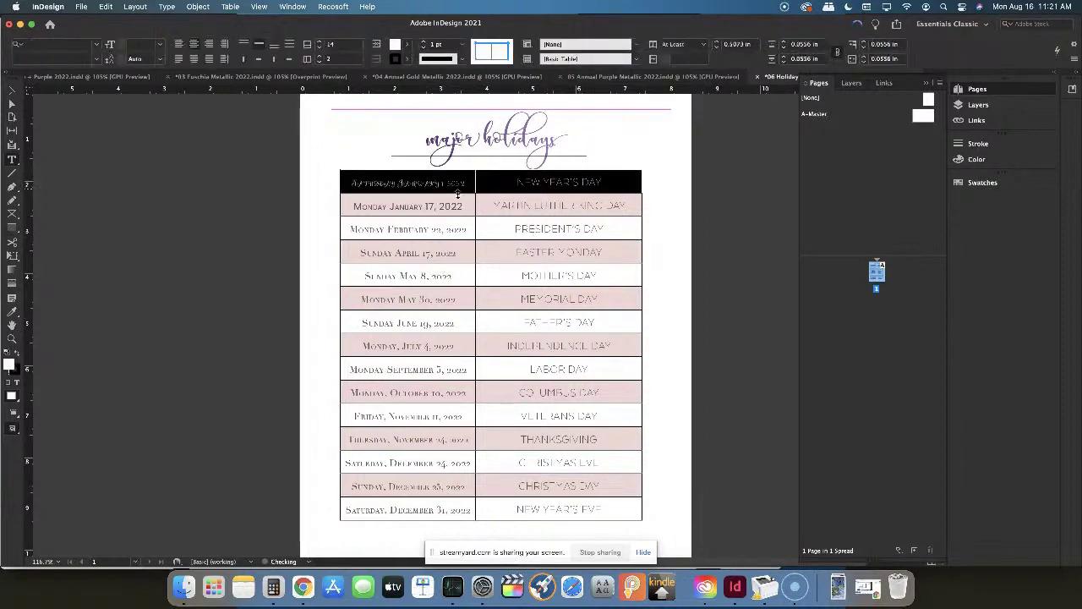
click(407, 59)
click(312, 93)
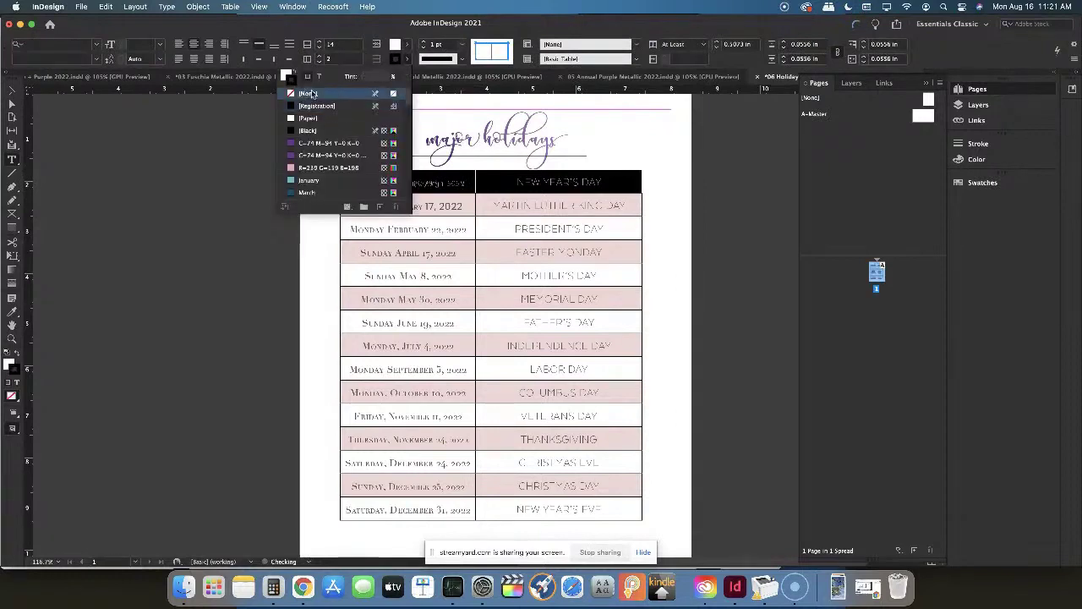
click(493, 54)
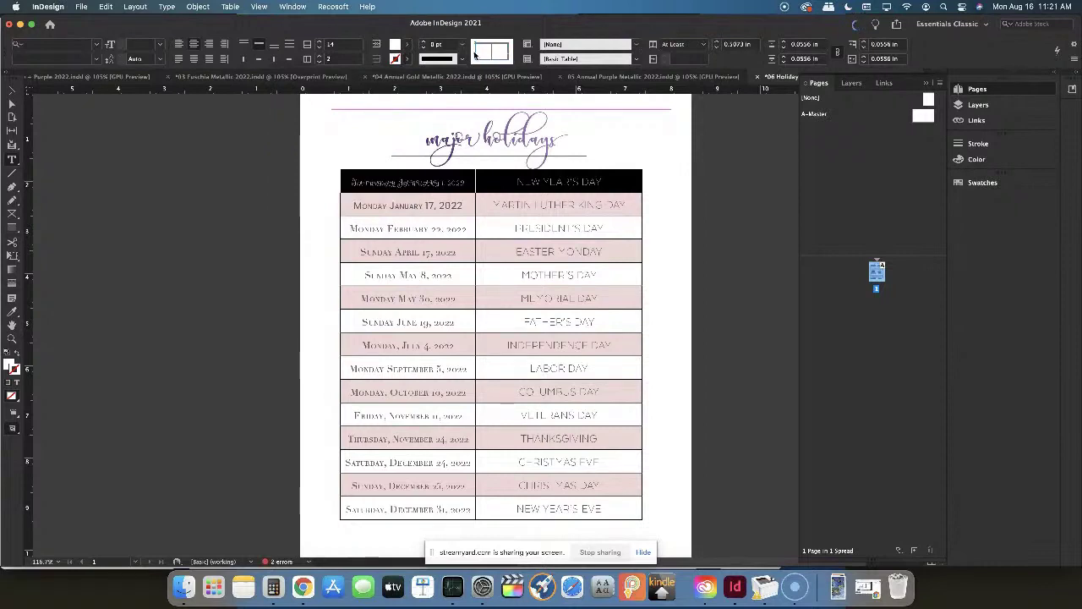
click(475, 54)
key(Escape)
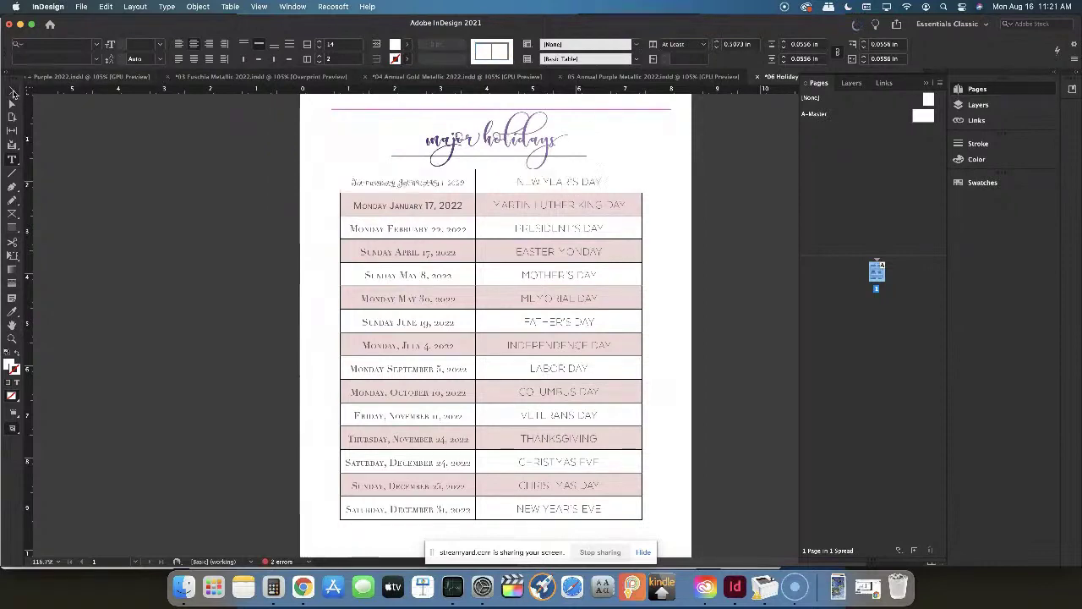
click(261, 218)
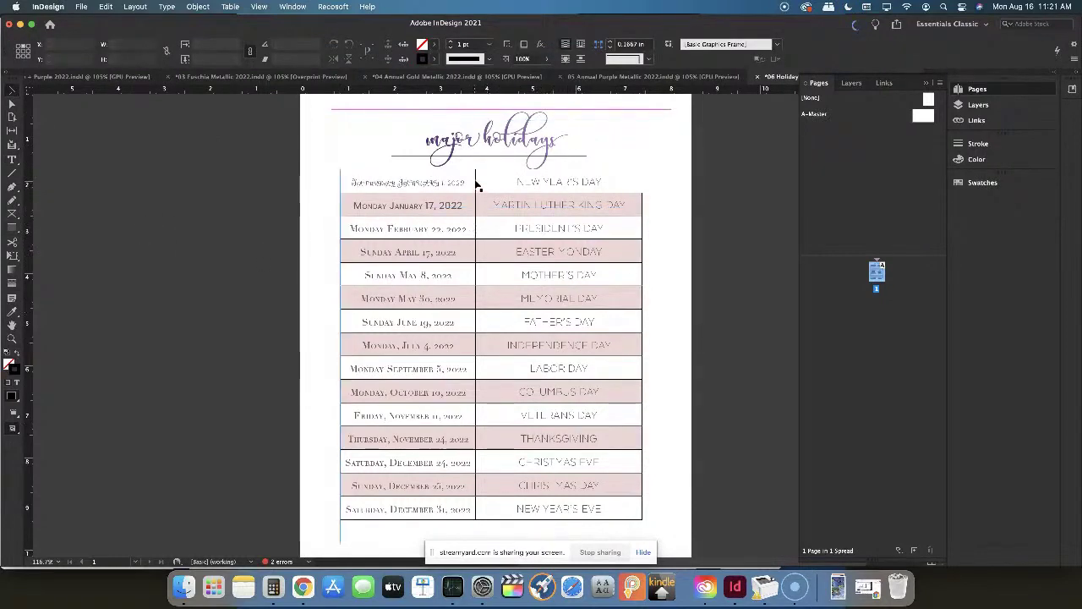
Reselect the holidays table frame, step into the table, then clear the cell selection
click(479, 186)
double_click(470, 181)
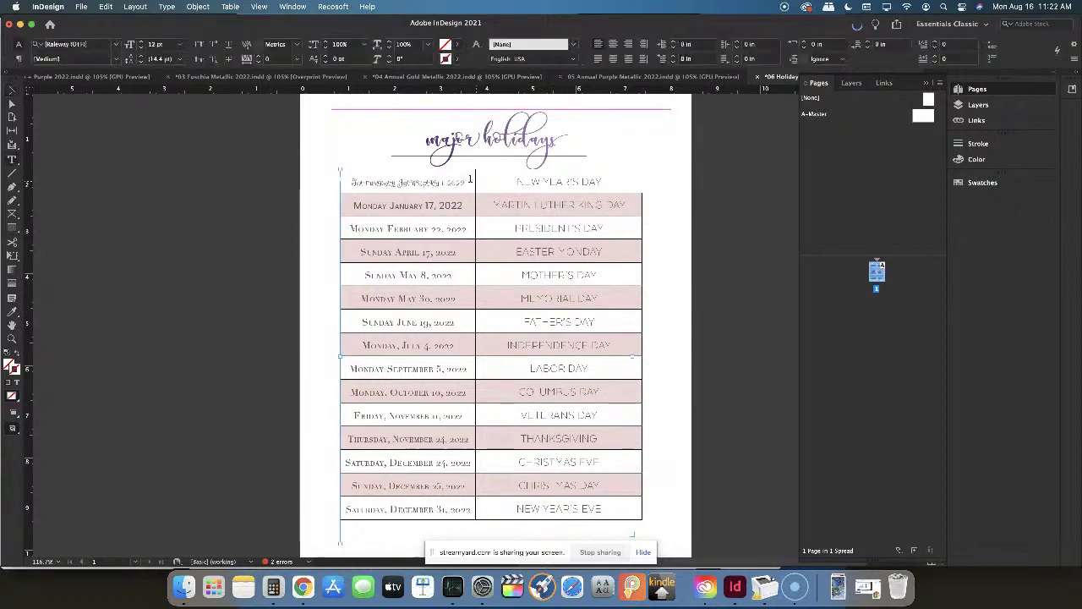
key(Escape)
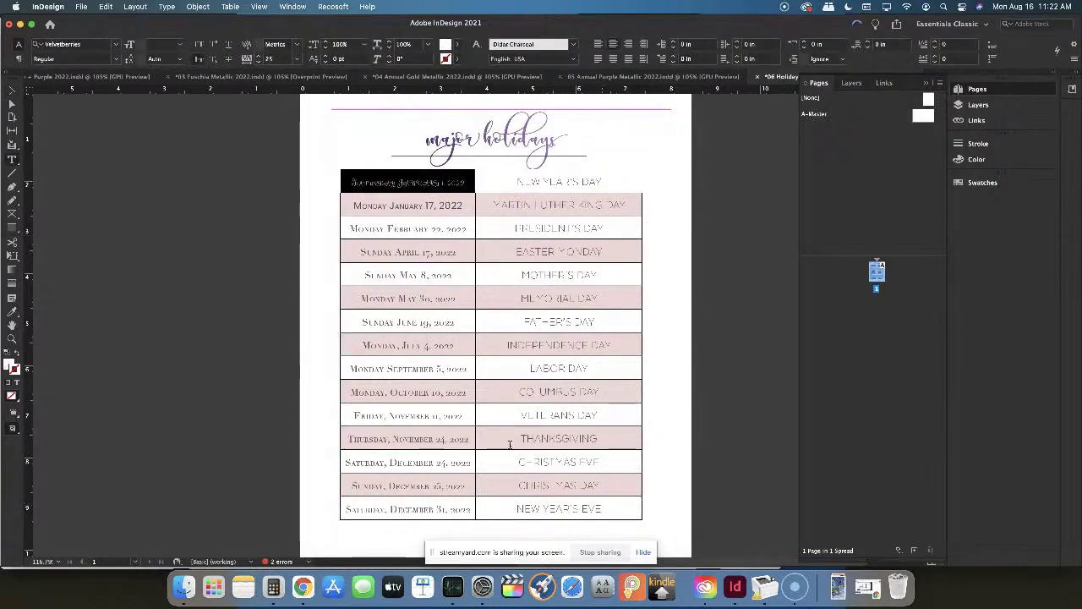
click(474, 381)
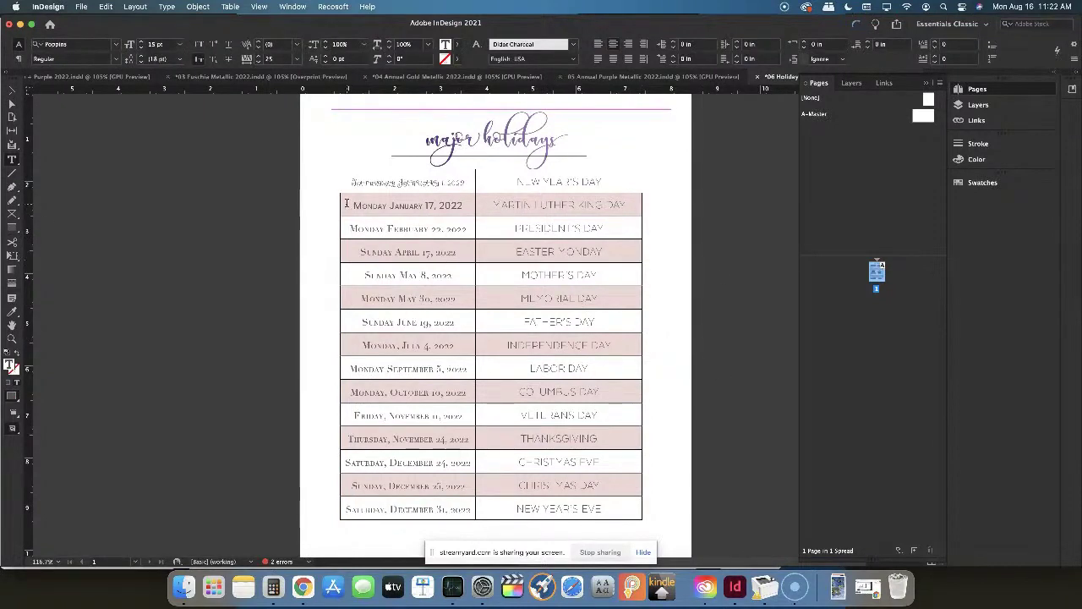
Fill the January 17 row with New Gradient Swatch 7 and make its text [Paper] white
drag(346, 203, 655, 233)
click(407, 44)
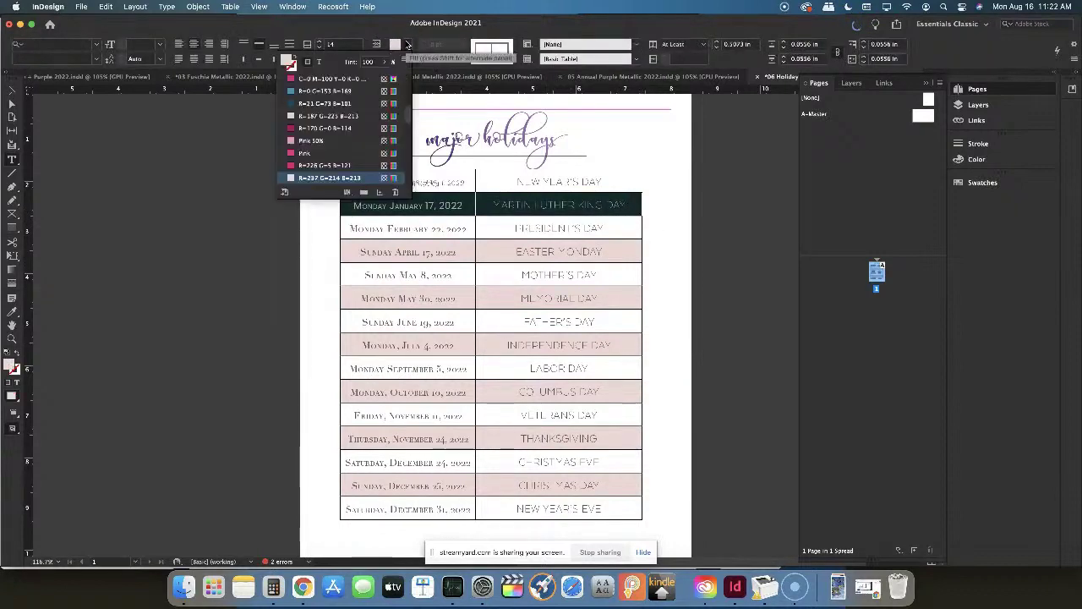
scroll(372, 127, down, 5)
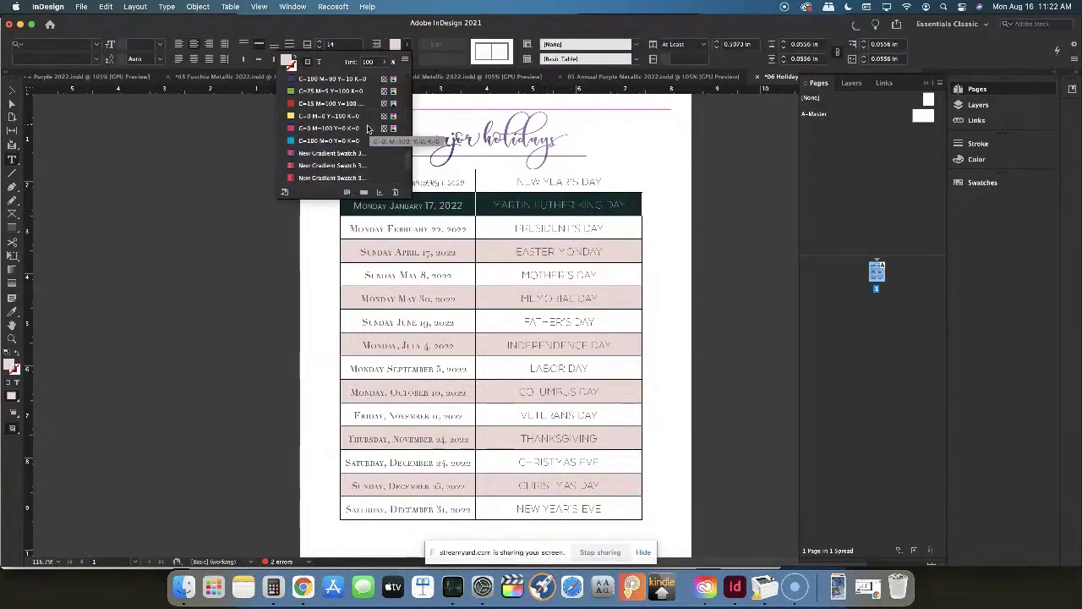
click(352, 103)
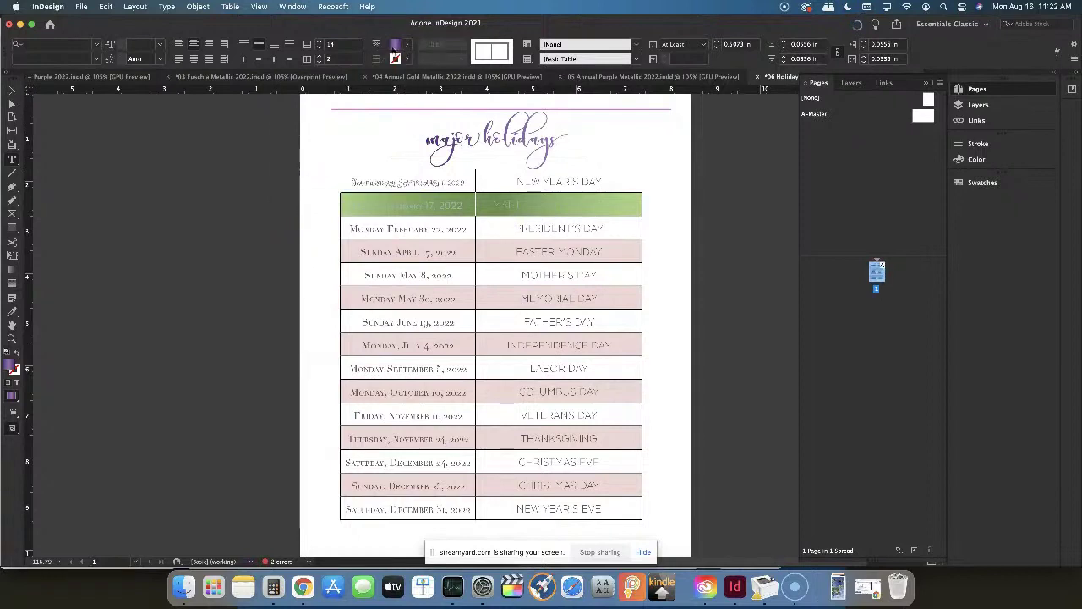
click(626, 233)
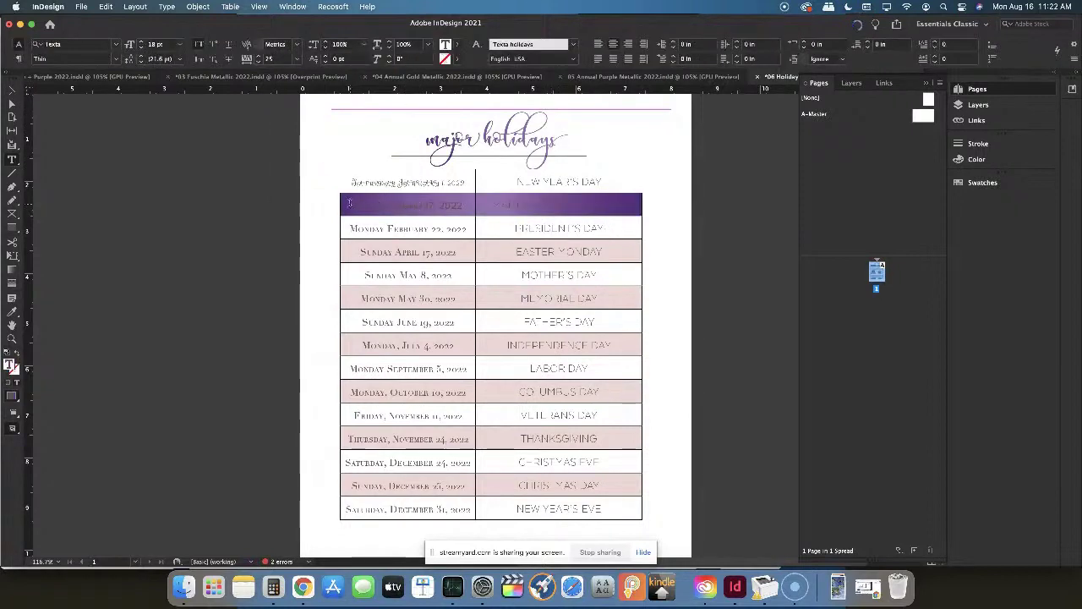
drag(349, 203, 641, 196)
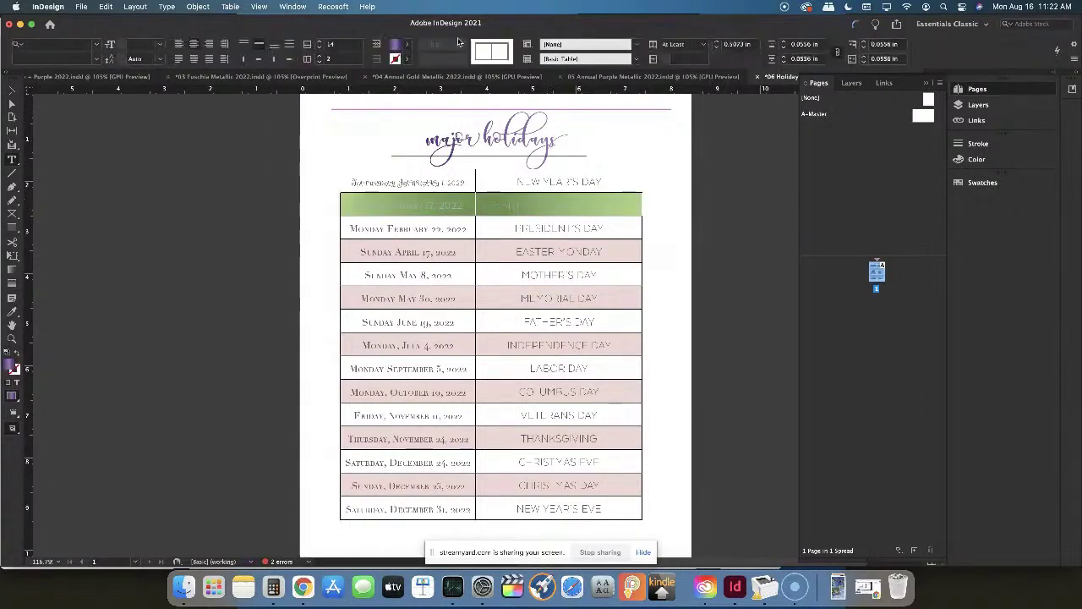
click(405, 46)
click(319, 62)
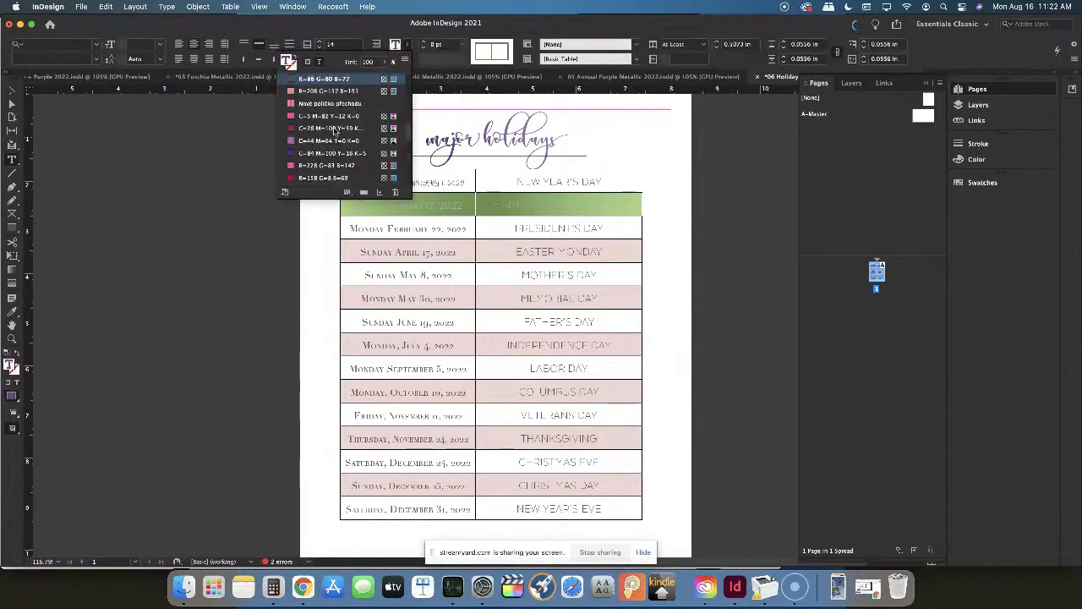
click(309, 103)
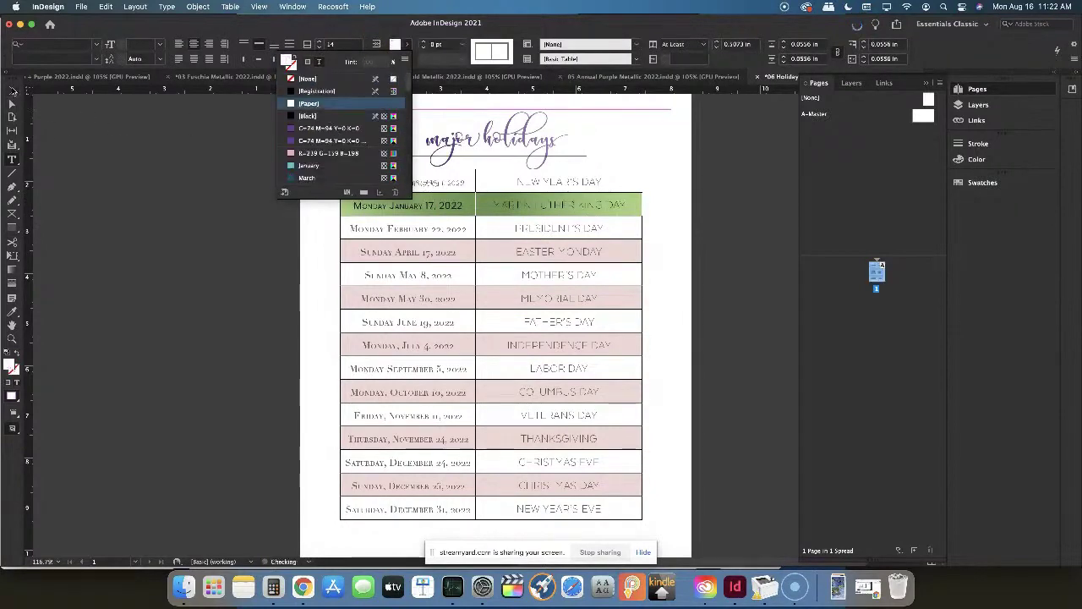
click(11, 89)
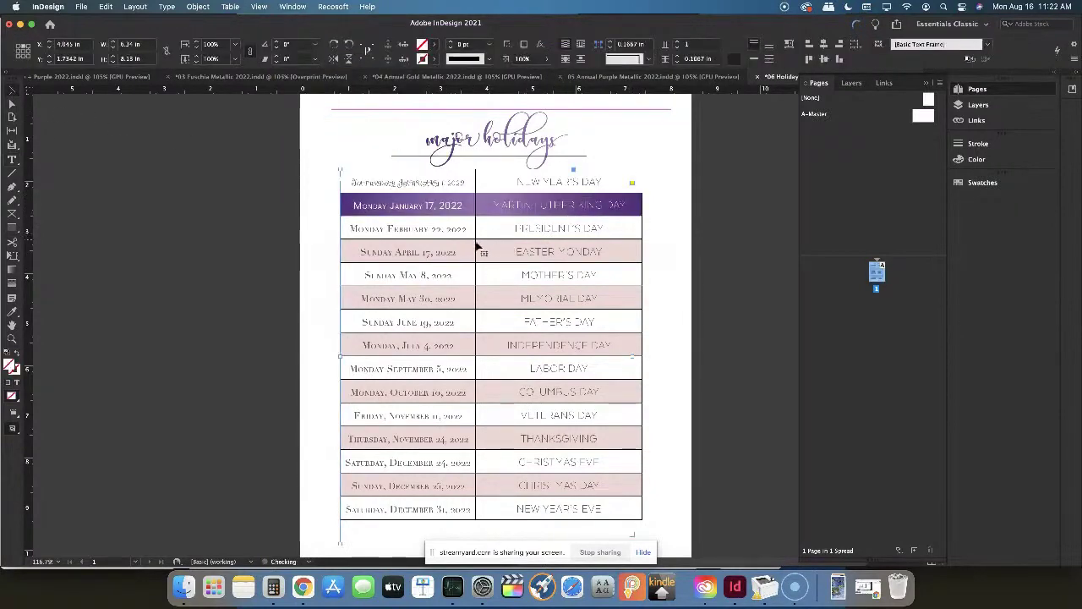
Give the Easter Monday row the same purple gradient fill with white [Paper] text
double_click(364, 250)
drag(364, 250, 608, 261)
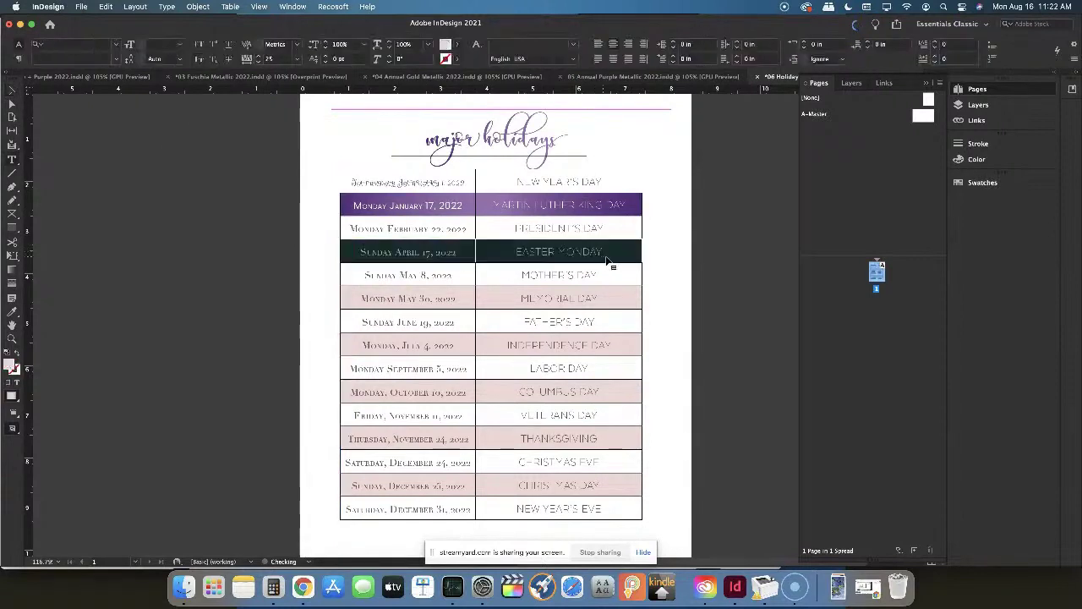
click(290, 61)
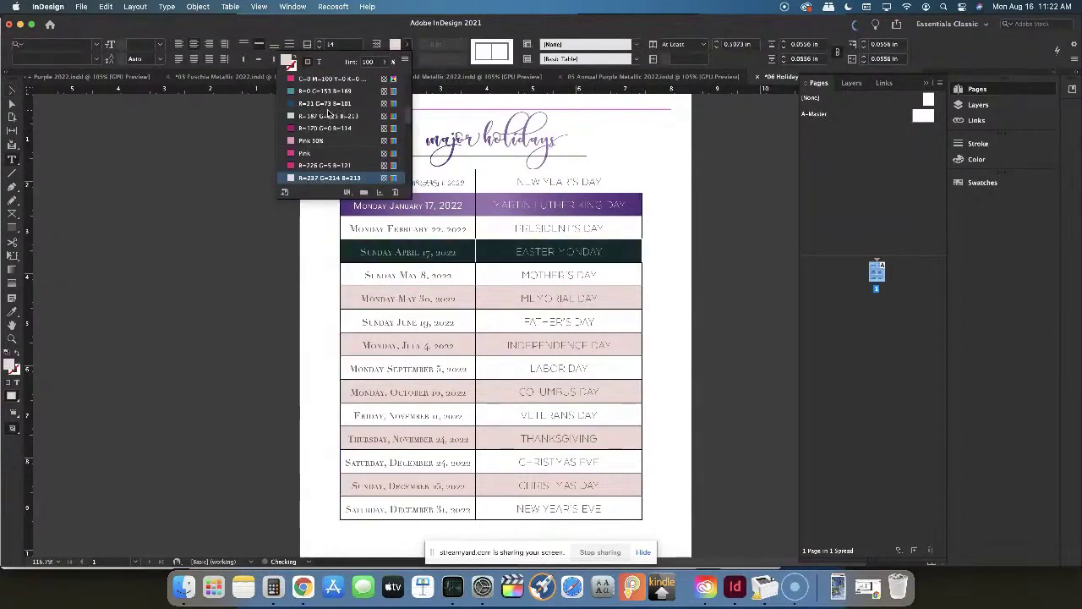
scroll(328, 112, down, 2)
scroll(320, 121, down, 4)
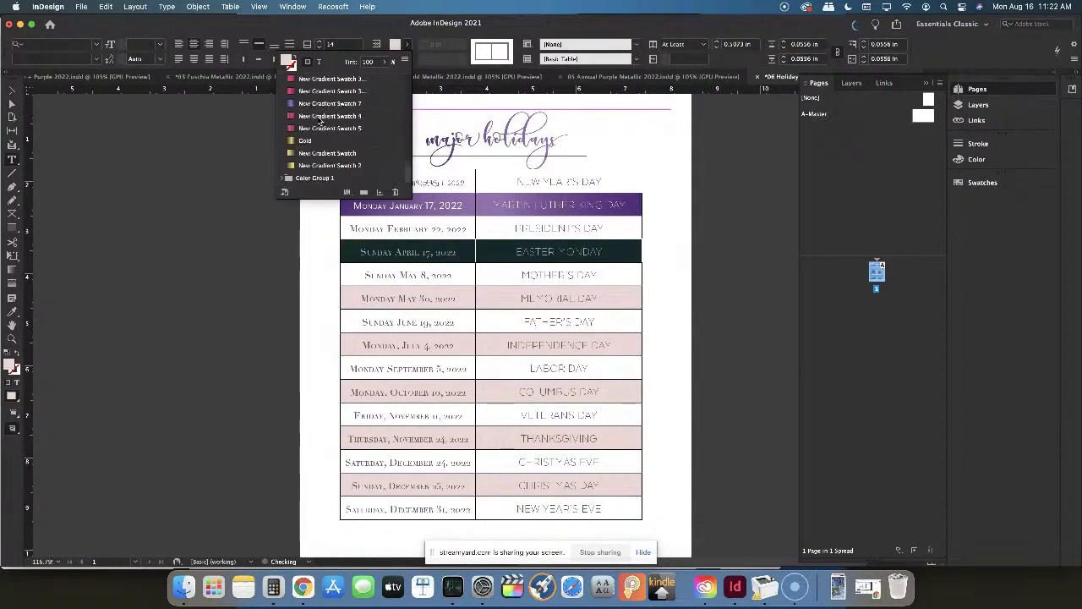
click(321, 116)
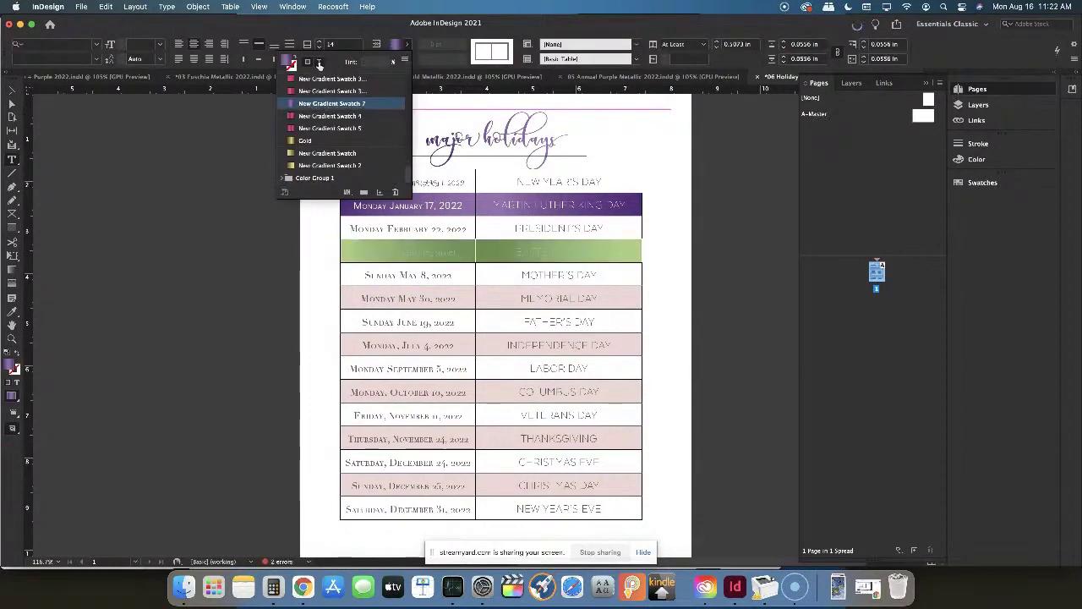
click(319, 63)
scroll(328, 113, up, 5)
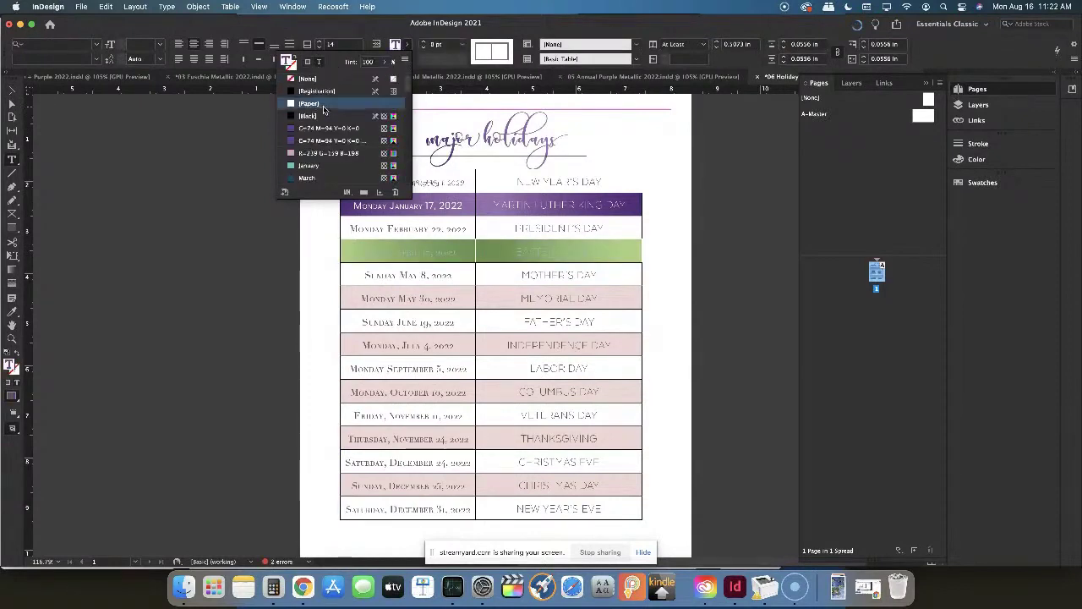
click(323, 104)
key(Escape)
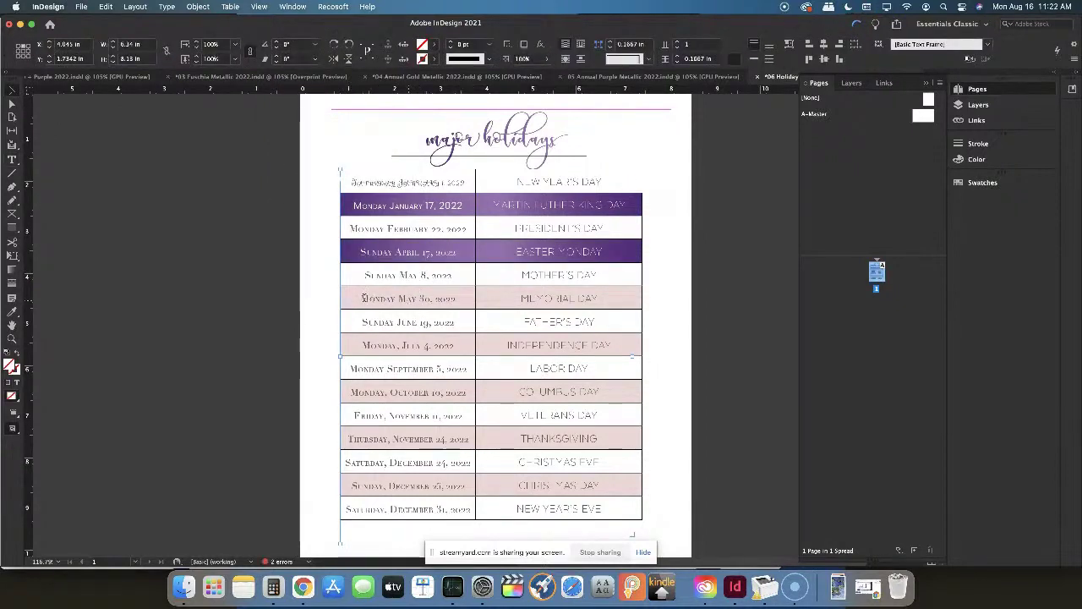
Give the Memorial Day row the purple gradient fill and white text
drag(373, 298, 594, 296)
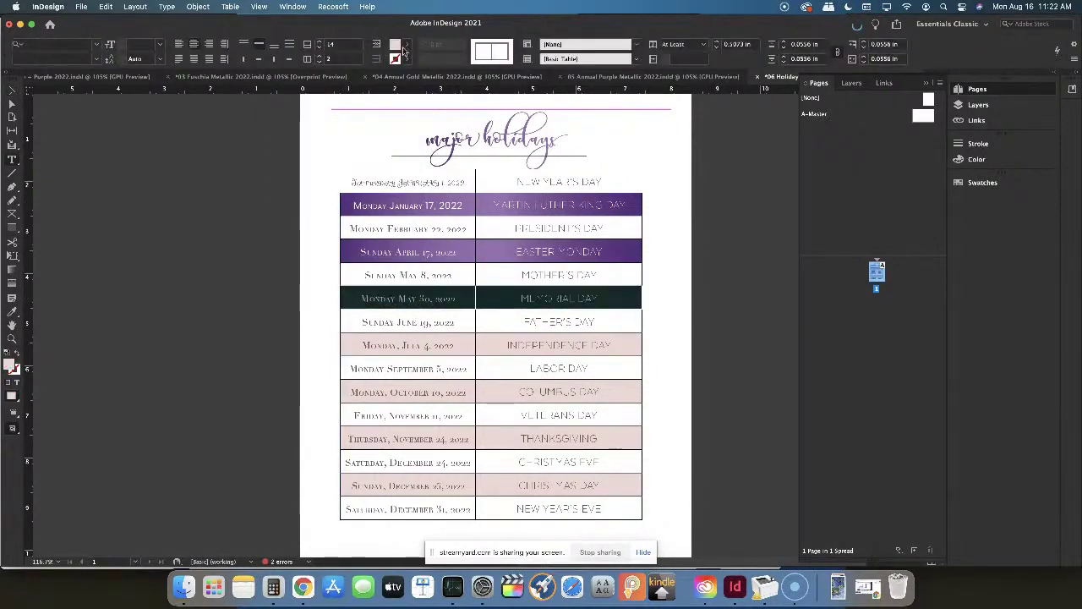
click(407, 47)
scroll(355, 127, up, 10)
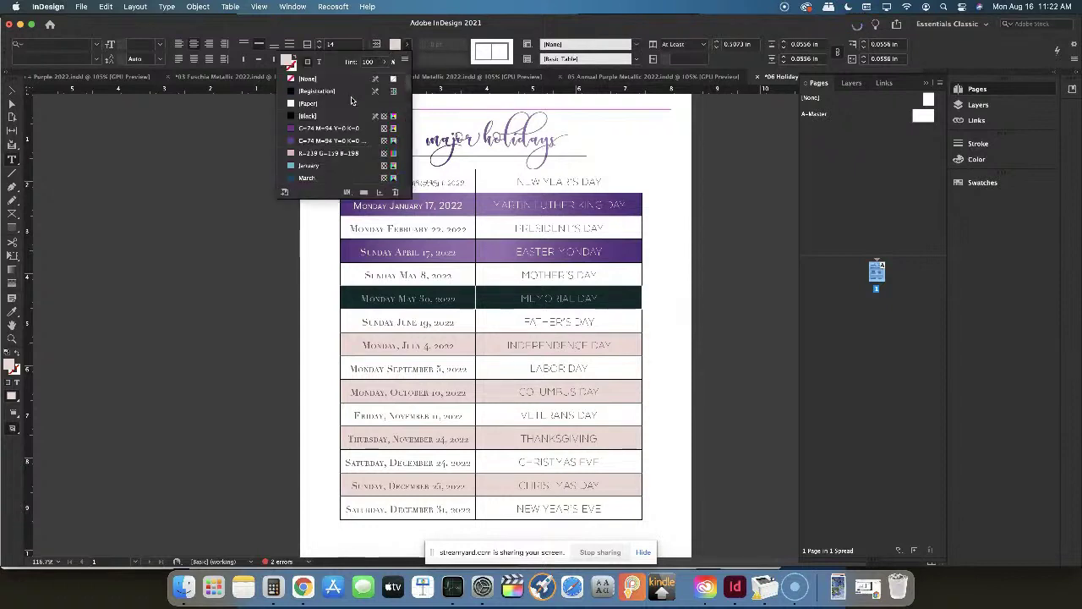
scroll(355, 127, down, 8)
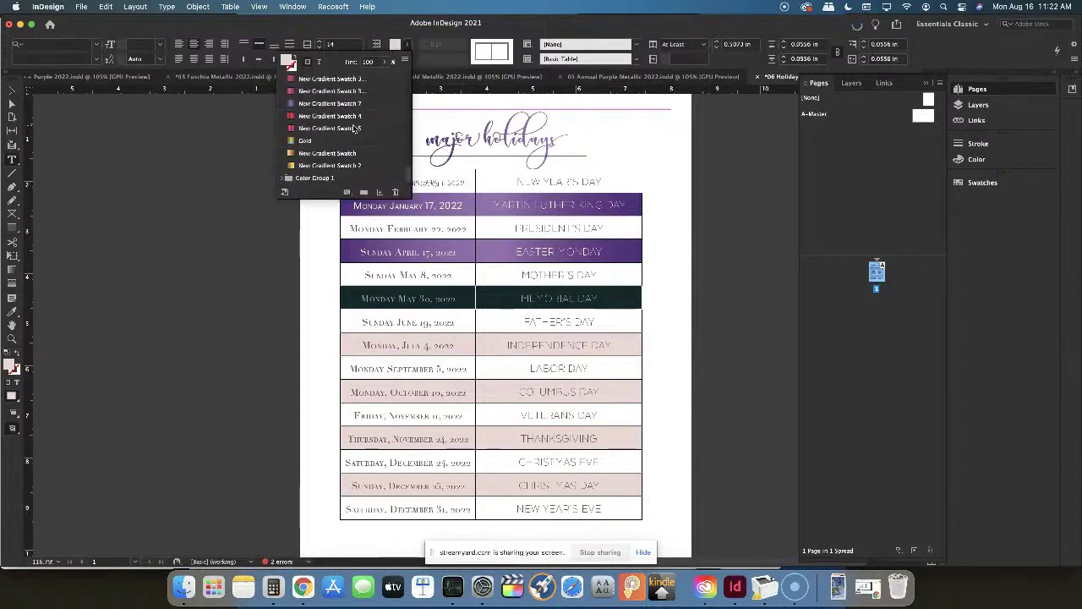
click(345, 104)
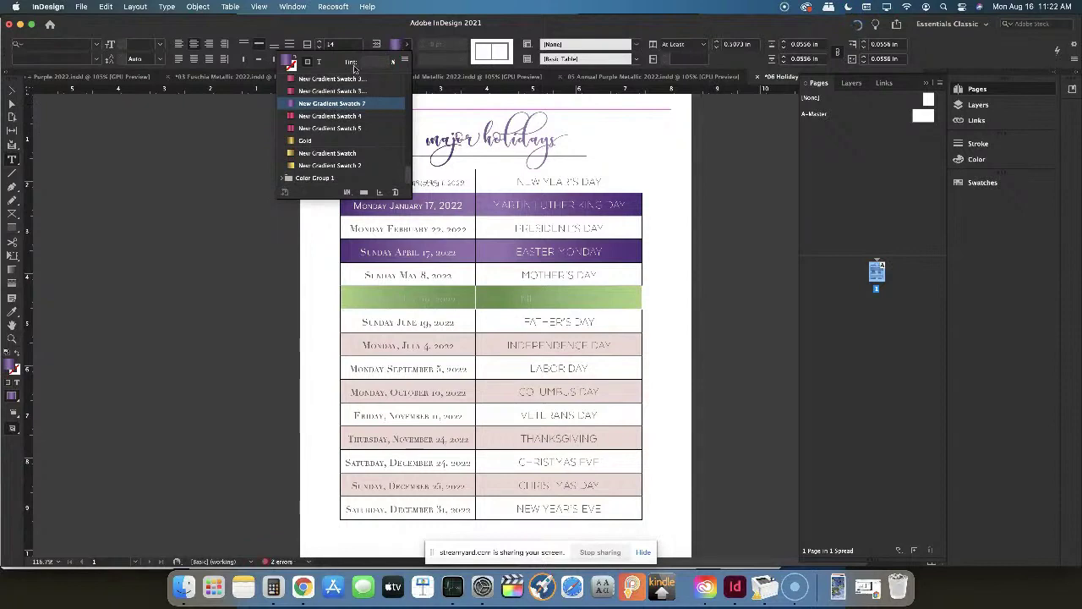
click(319, 62)
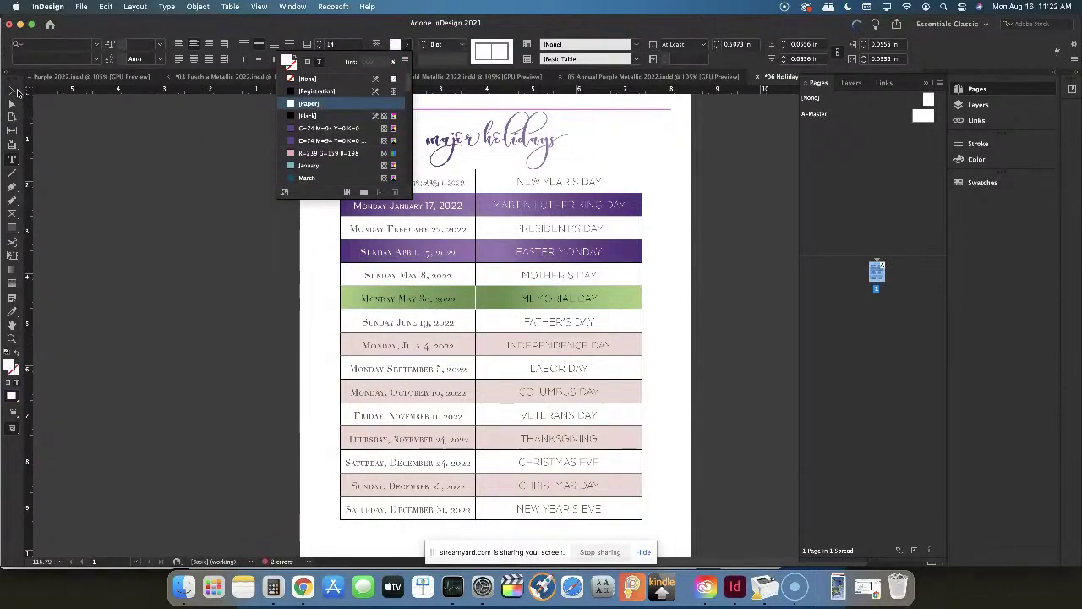
click(13, 89)
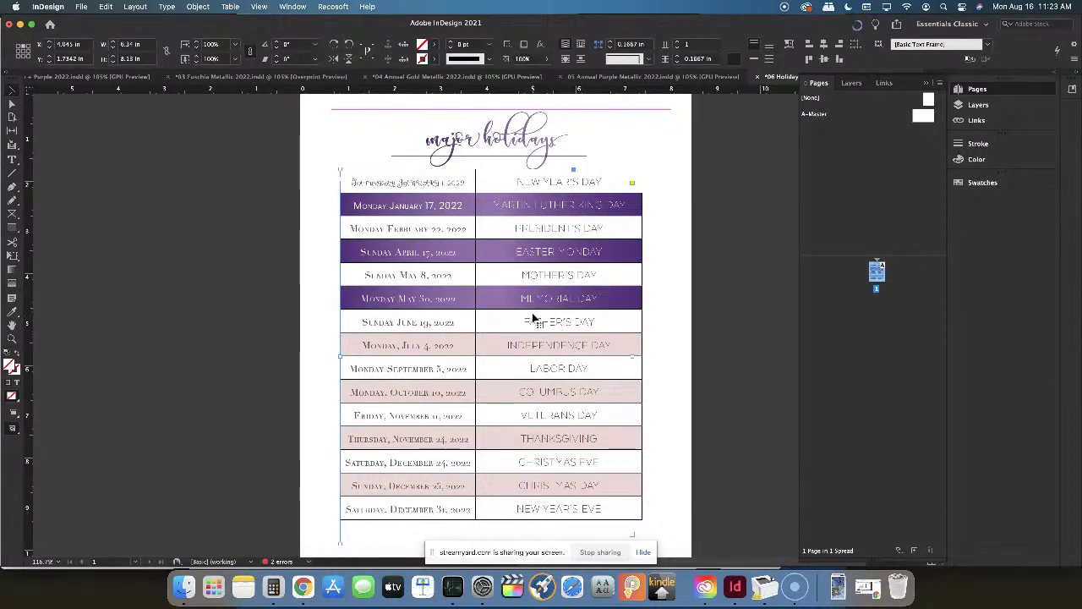
Open '07 Wall Calendar 2022- Horizontal 8.5 X 14.indd' from the Annual Sales File folder in Finder
click(184, 586)
click(266, 86)
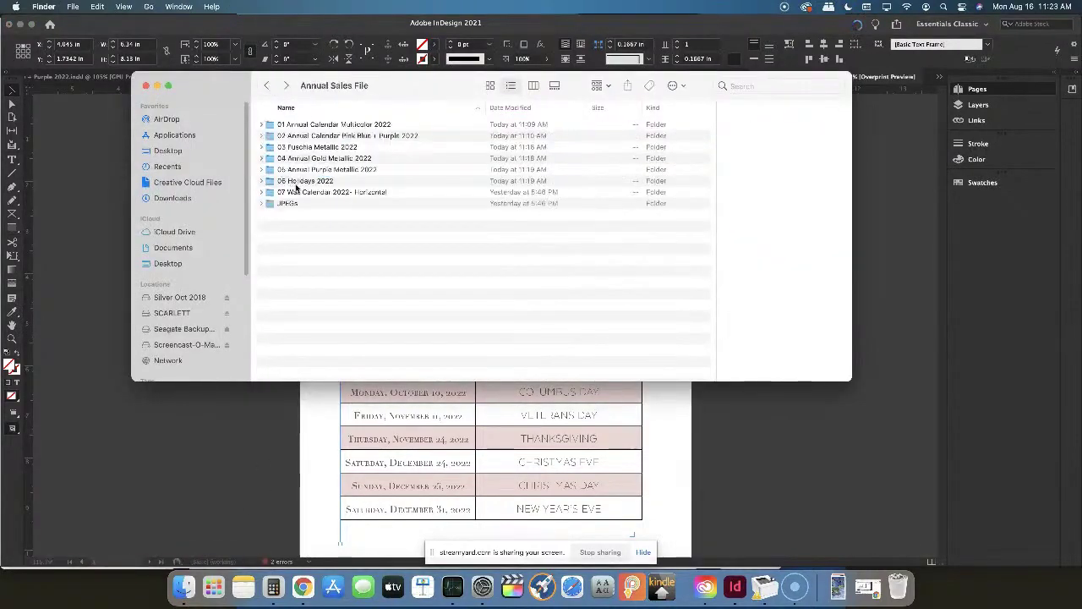
double_click(301, 192)
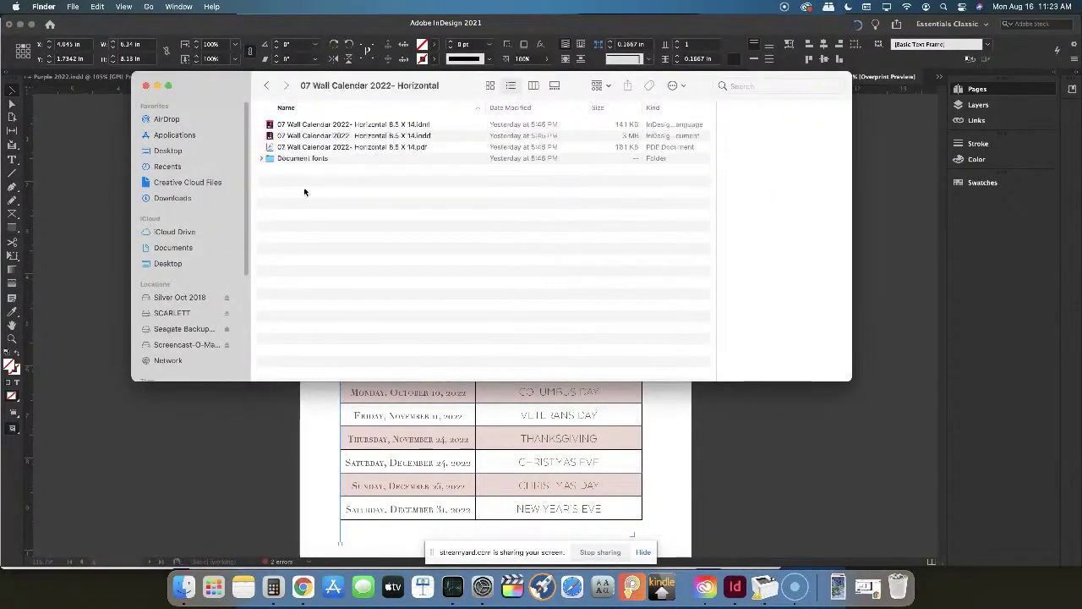
double_click(339, 138)
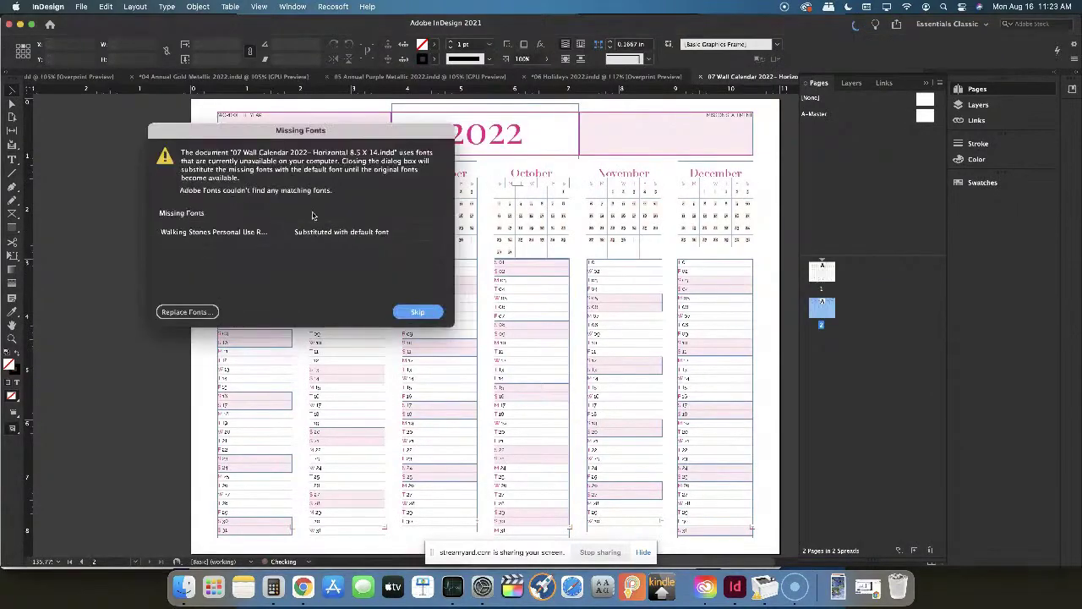
Dismiss the missing-font warning, turn on Overprint Preview, and show page 1 (January–June)
click(418, 312)
click(262, 6)
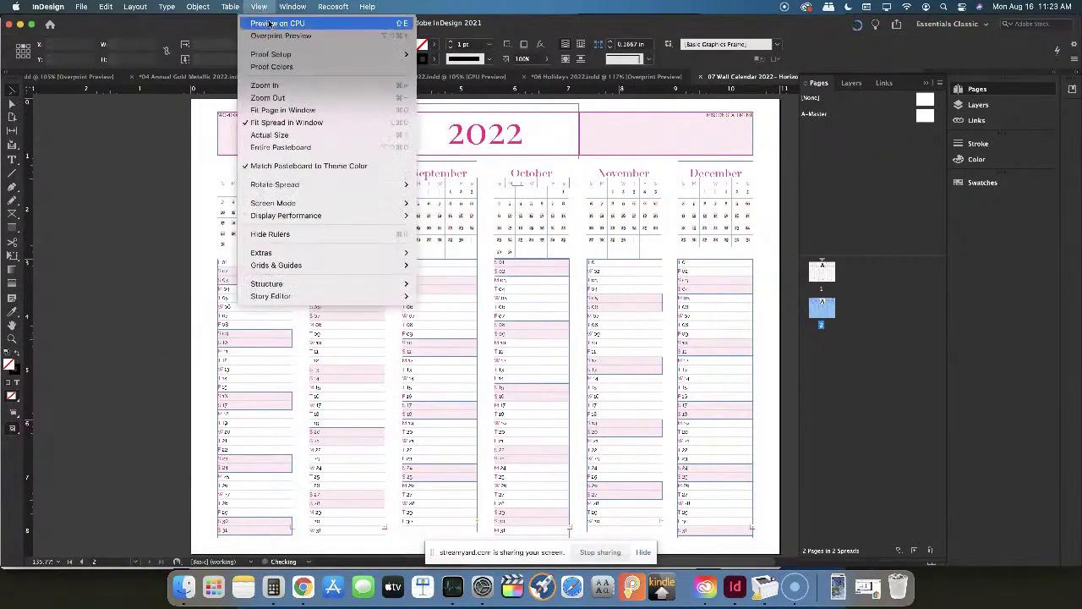
click(273, 34)
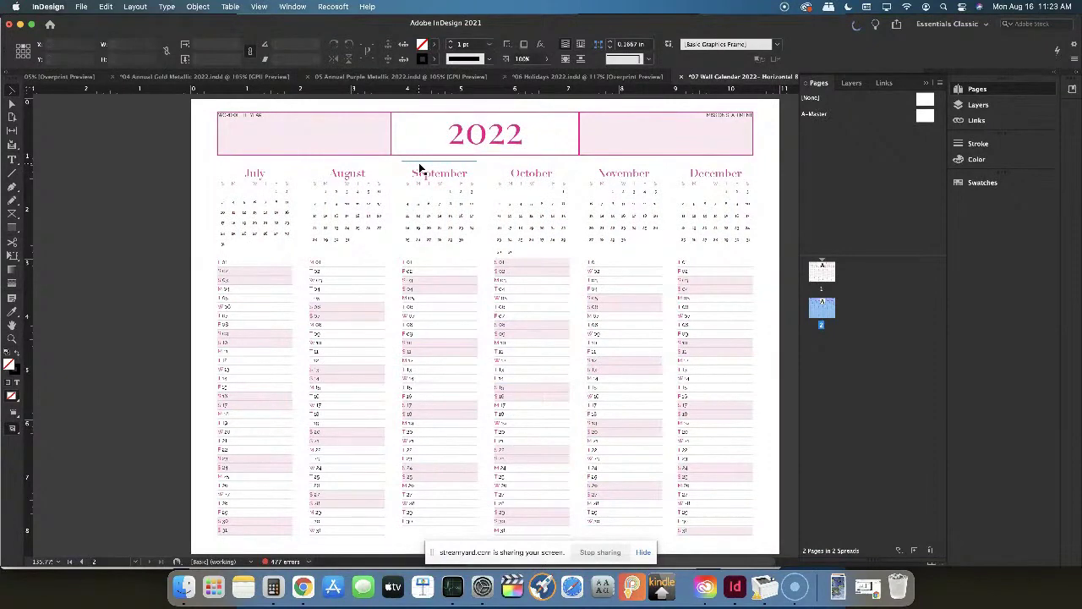
double_click(825, 272)
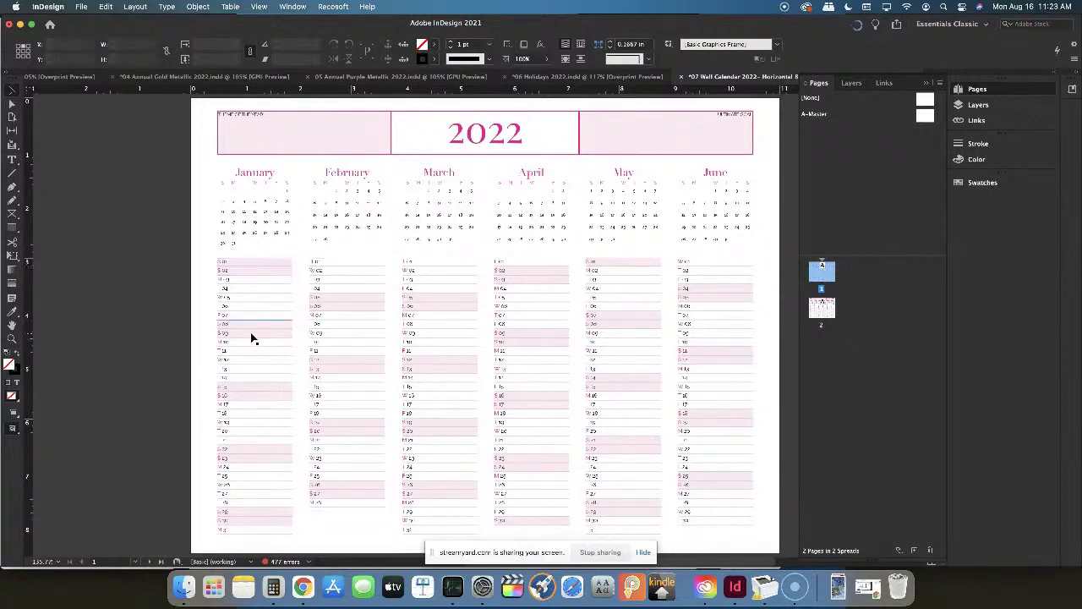
Fill January's highlight bar with dark blue after trying cyan and yellow
click(258, 268)
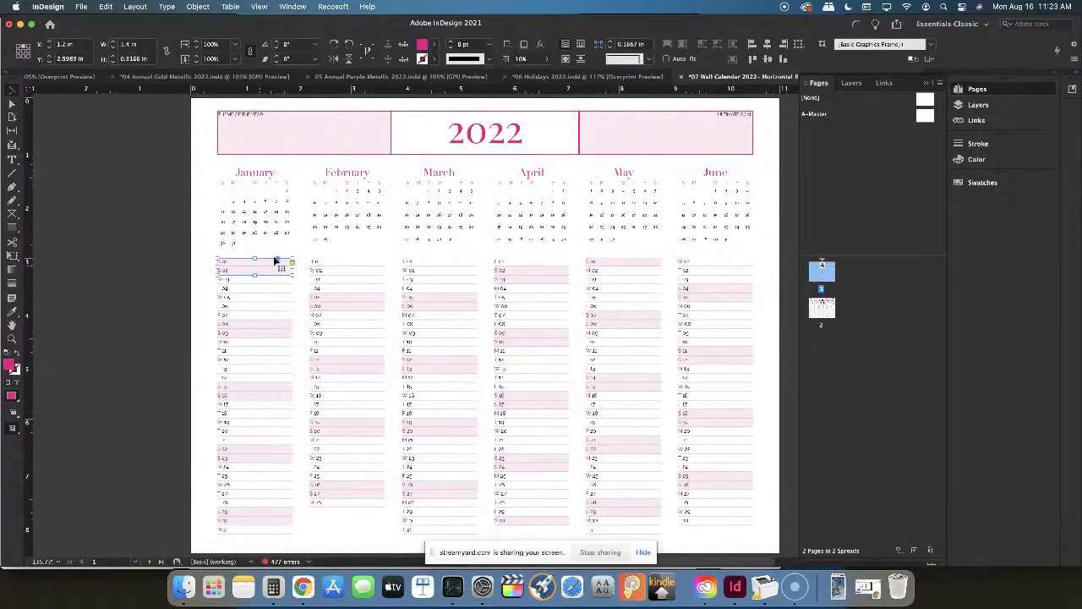
click(434, 45)
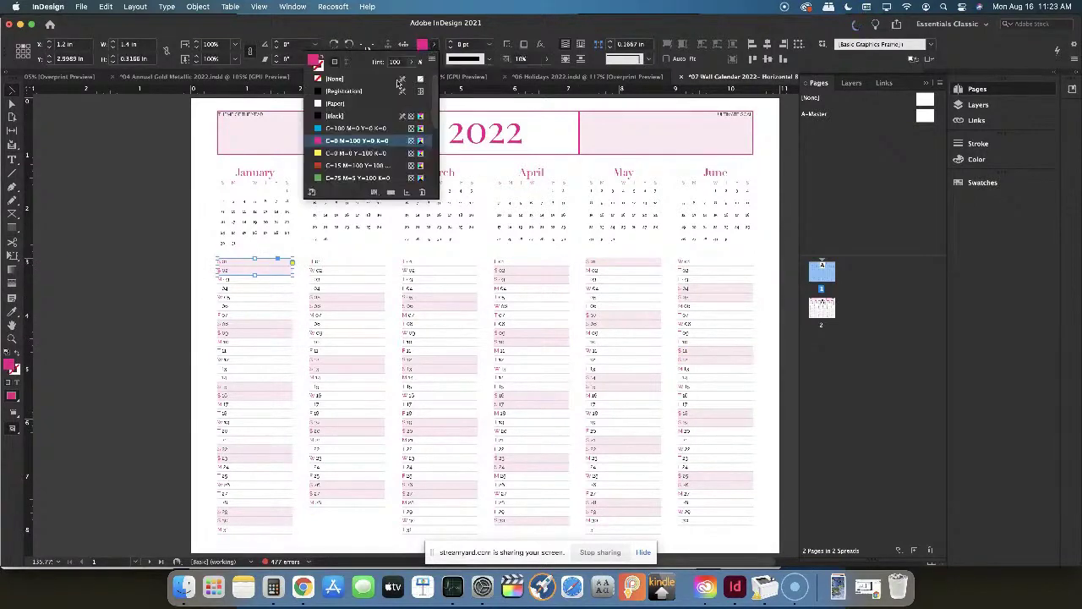
click(361, 129)
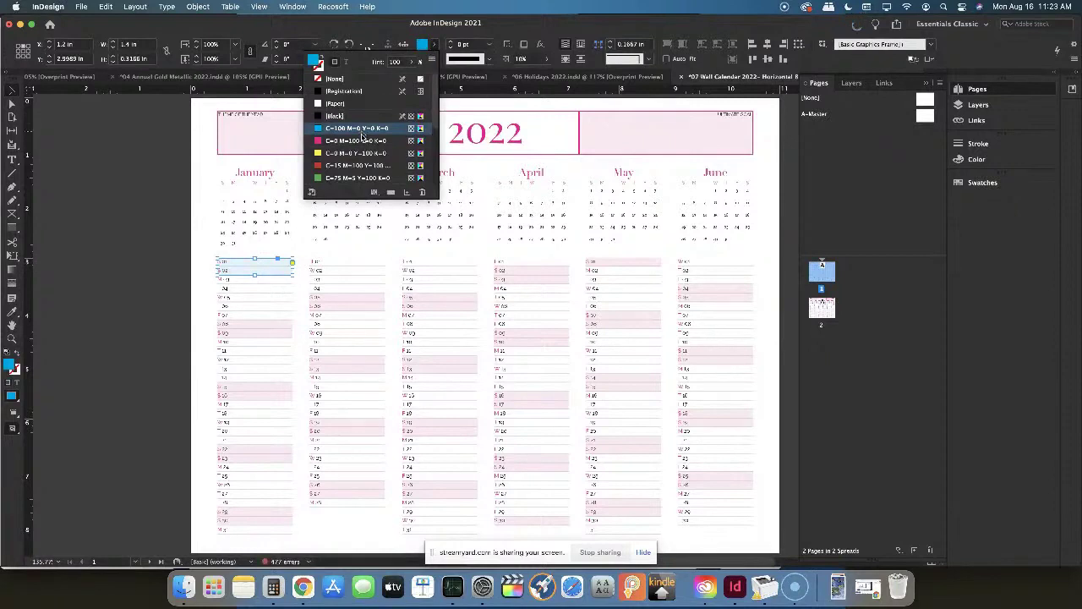
scroll(364, 140, down, 1)
click(358, 141)
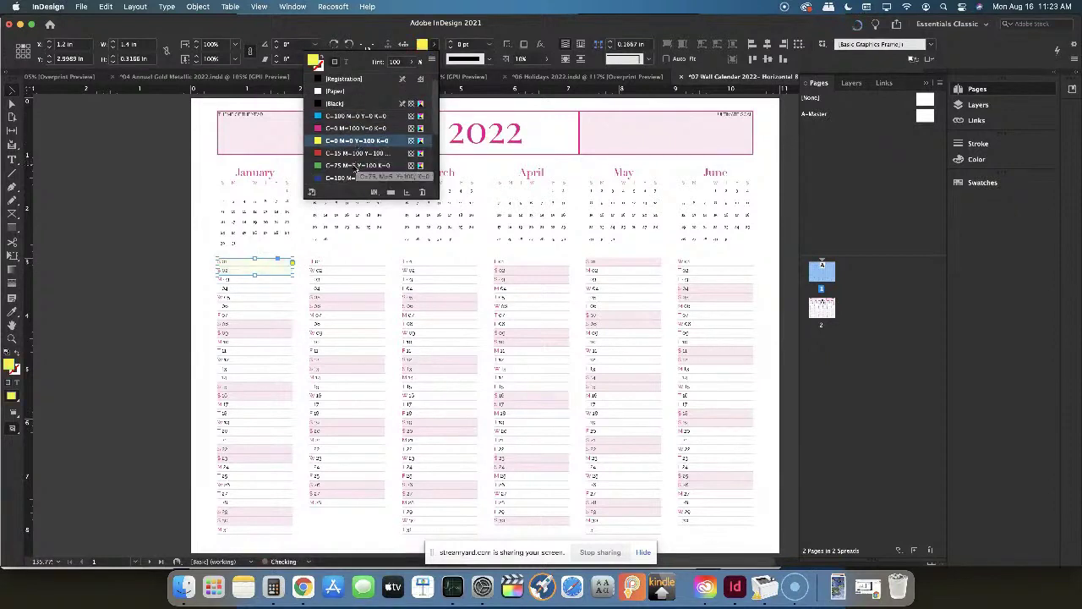
click(355, 177)
scroll(364, 144, up, 1)
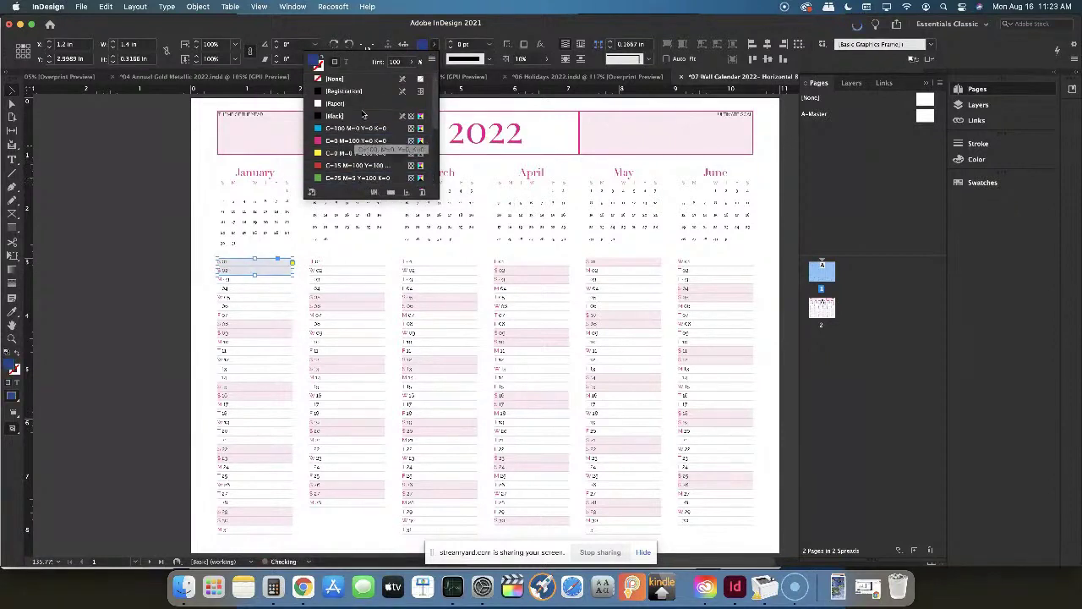
Check the top-left header box's fill colours, leaving them unchanged
click(507, 105)
click(287, 147)
click(435, 59)
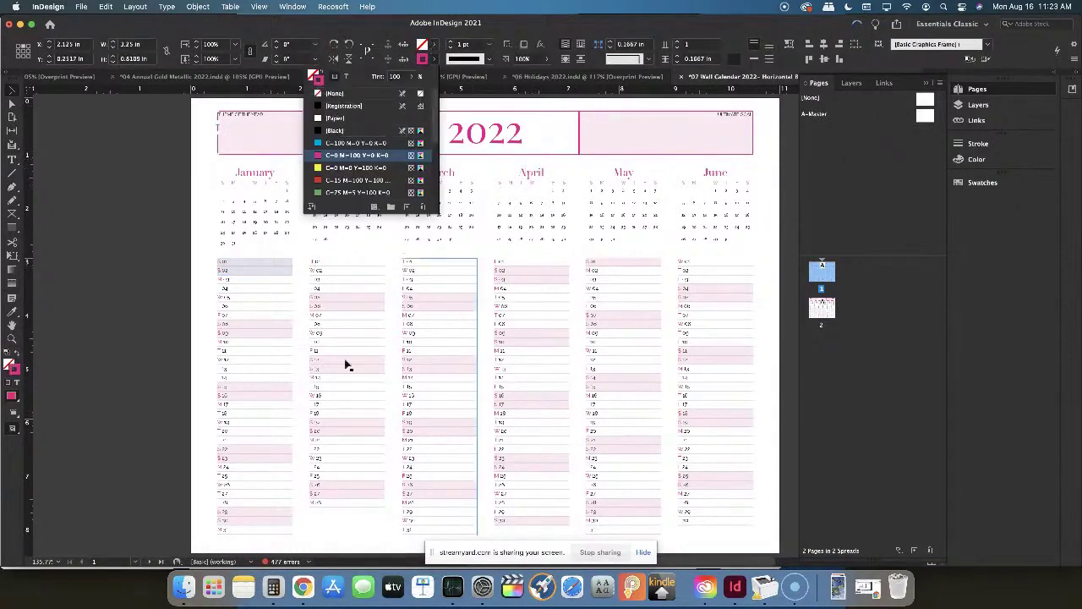
click(201, 211)
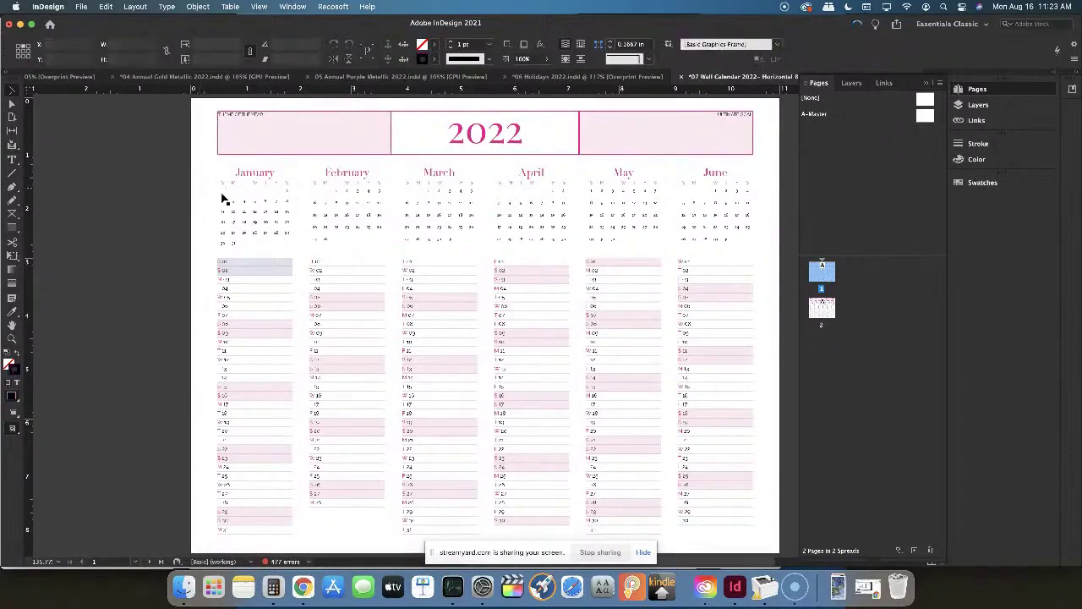
Set January's mini-calendar date grid in Poppins Regular instead of Raleway
drag(219, 191, 291, 243)
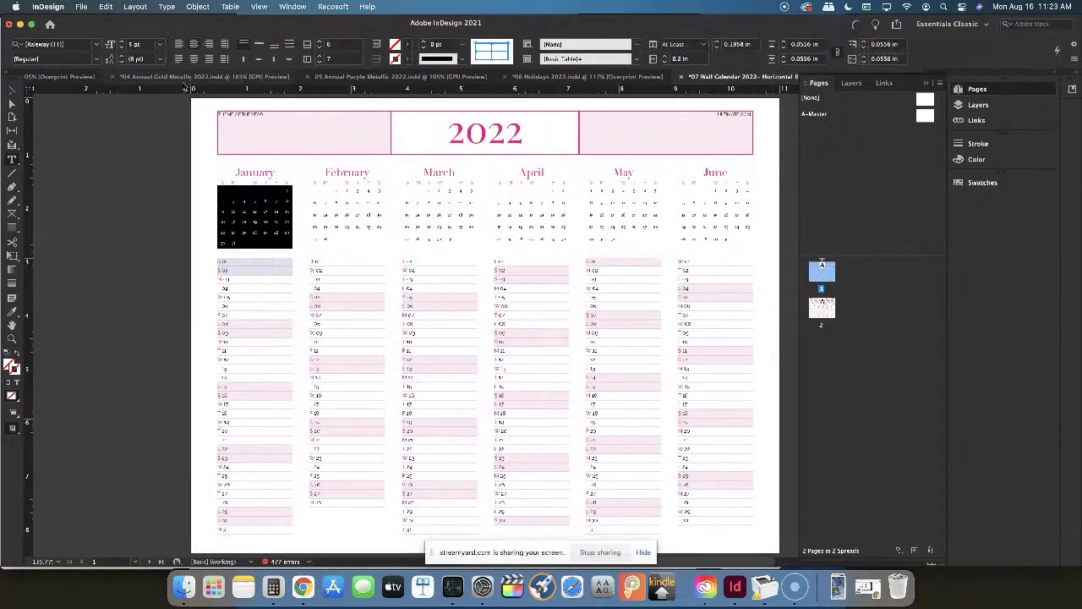
click(95, 47)
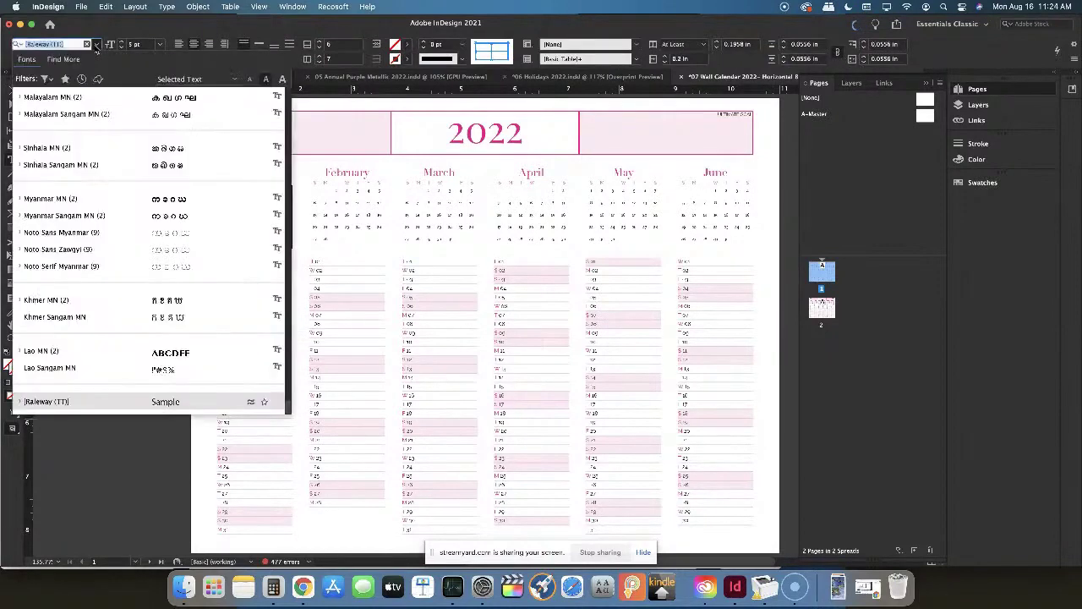
drag(288, 410, 288, 84)
click(89, 97)
click(12, 91)
click(253, 205)
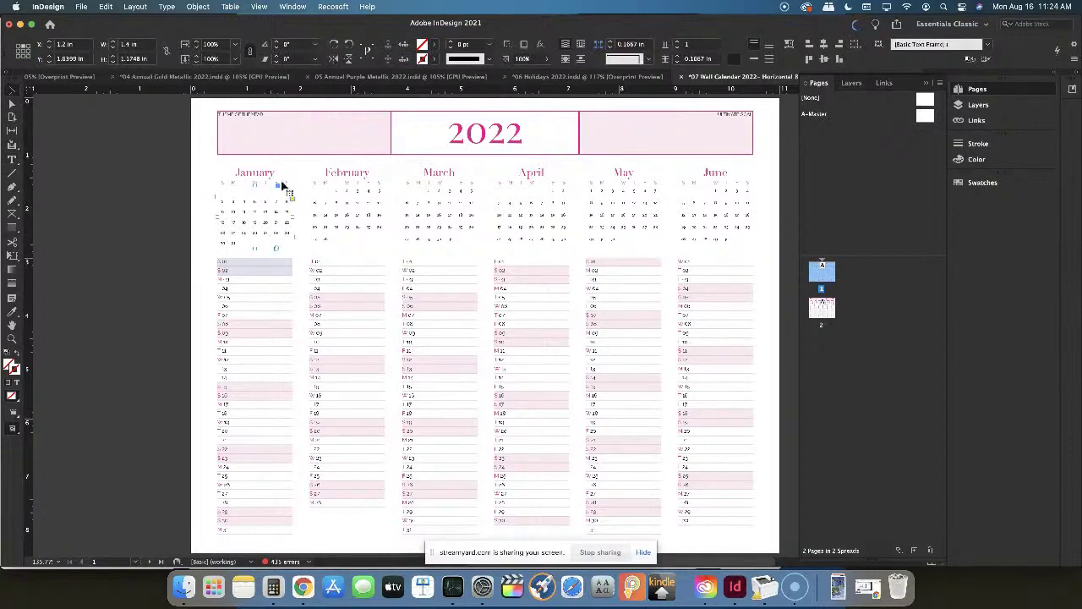
Make the March heading text cyan, then go to the July–December page
click(341, 174)
click(438, 176)
click(429, 45)
click(347, 62)
click(339, 129)
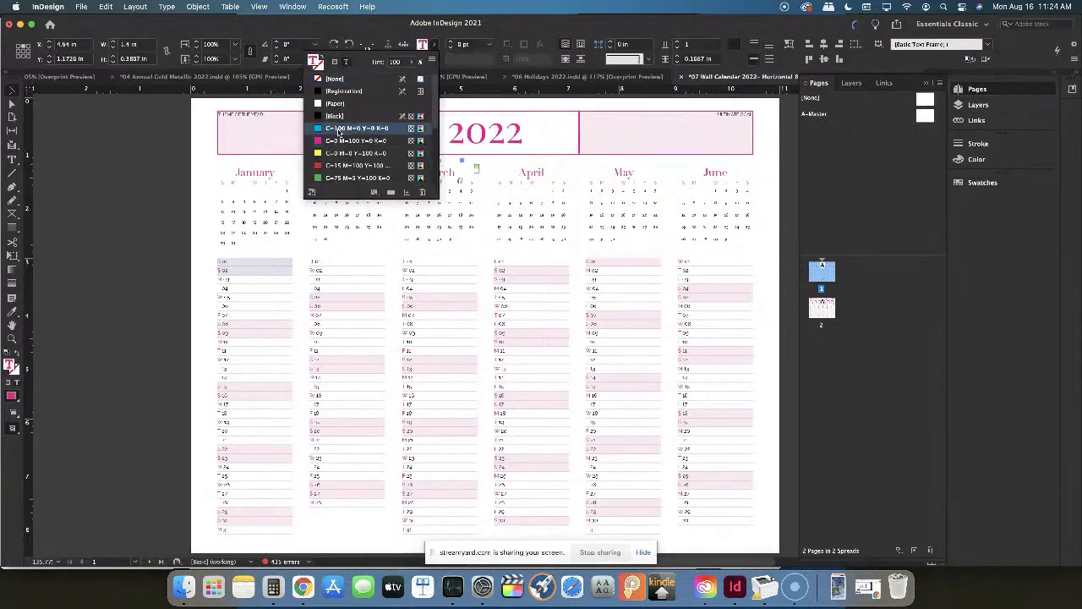
click(444, 273)
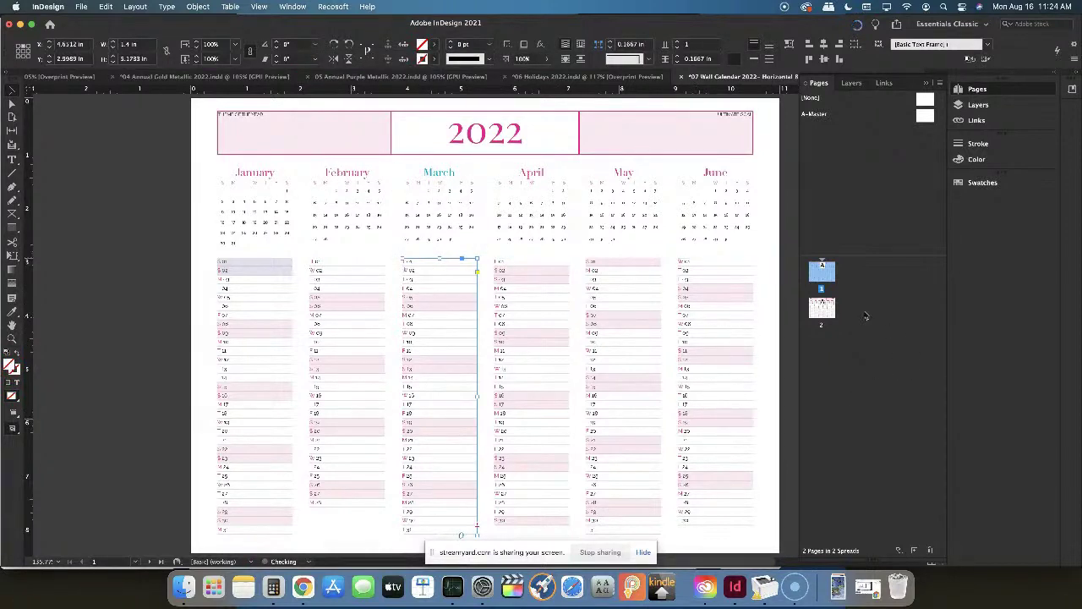
double_click(821, 310)
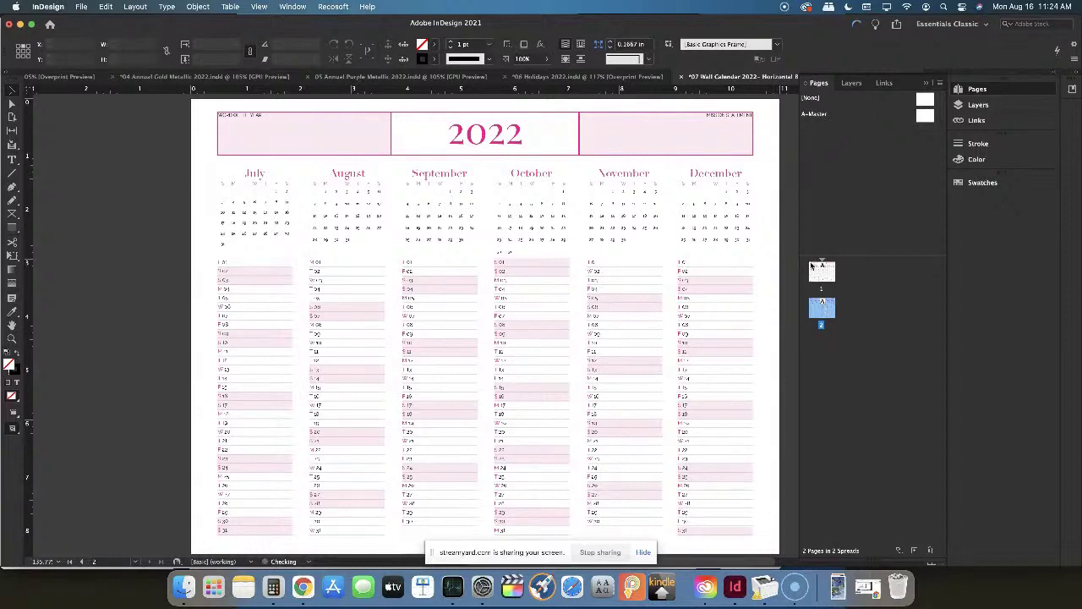
Replace the top-left header text on the July–December page with 'Febuary22'
click(258, 121)
double_click(219, 119)
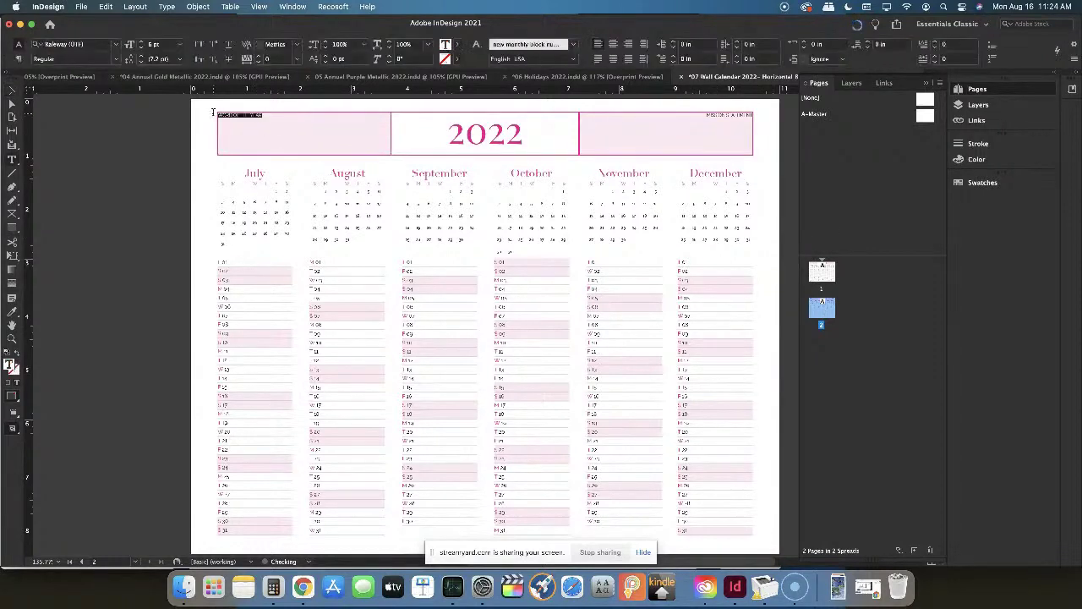
key(ctrl+a)
text(Febuary22)
key(Escape)
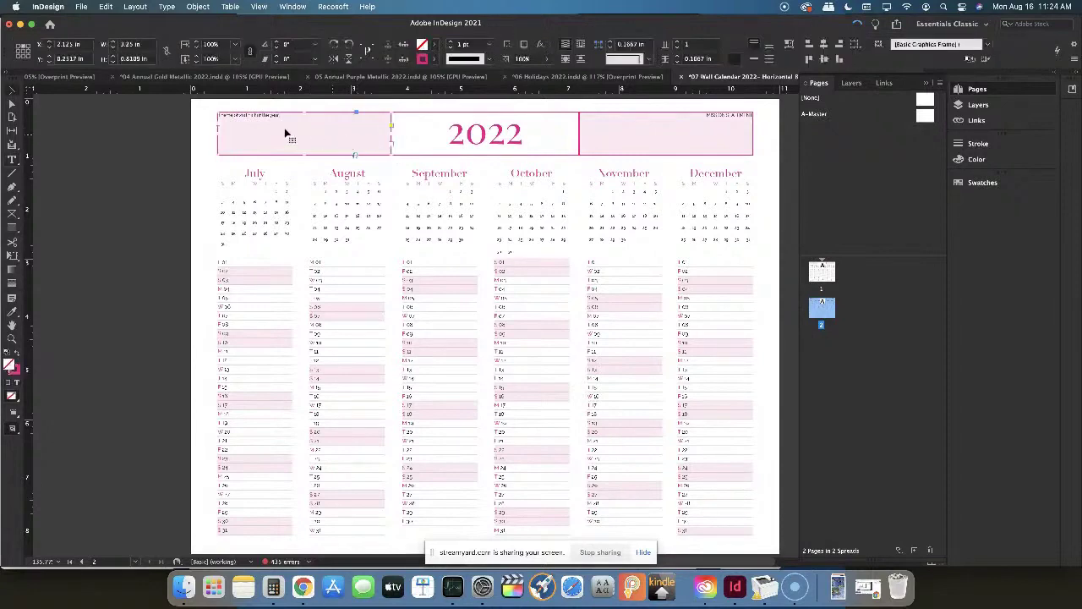
click(622, 108)
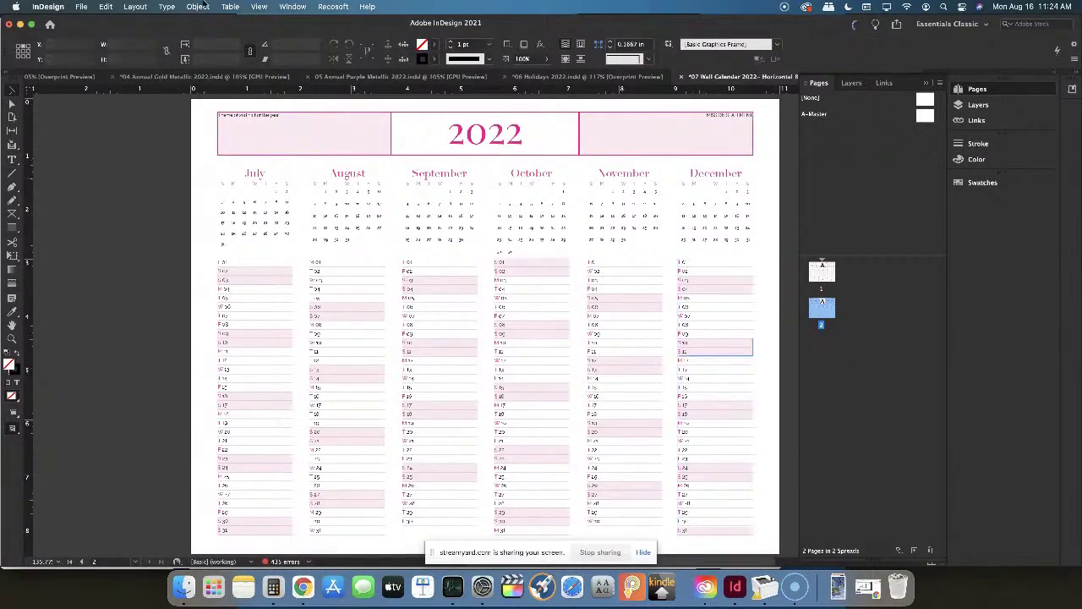
Review File > Document Setup and cancel without making changes
click(81, 6)
click(105, 327)
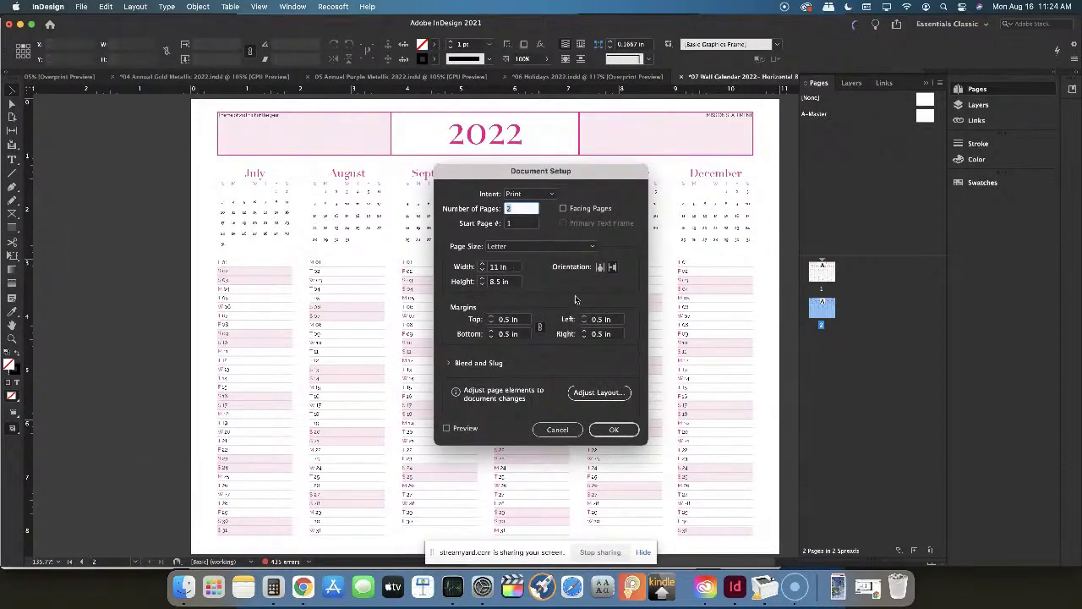
click(618, 431)
click(565, 430)
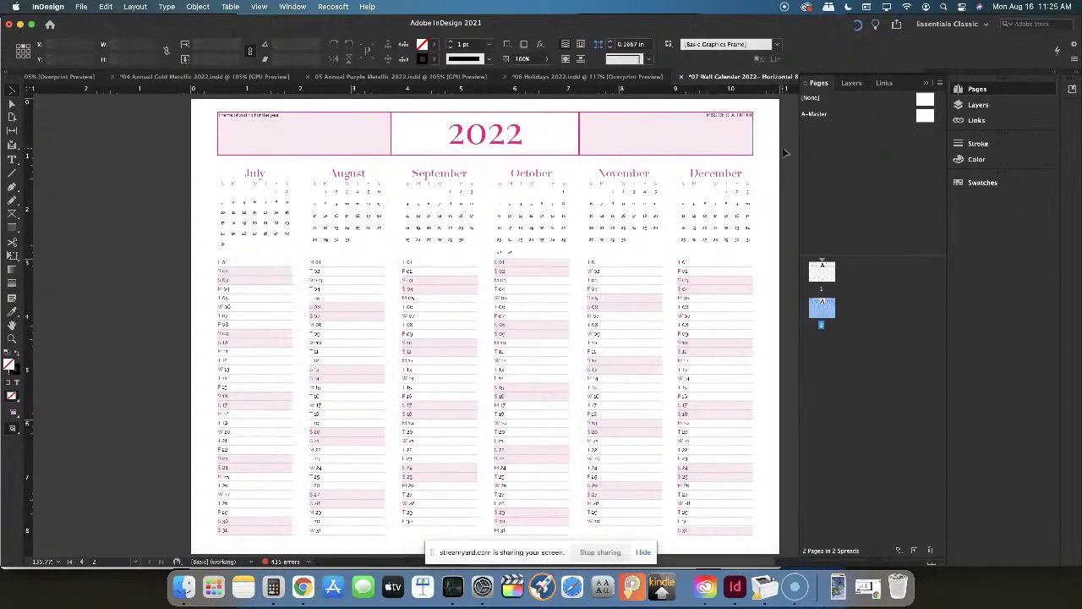
scroll(162, 435, down, 3)
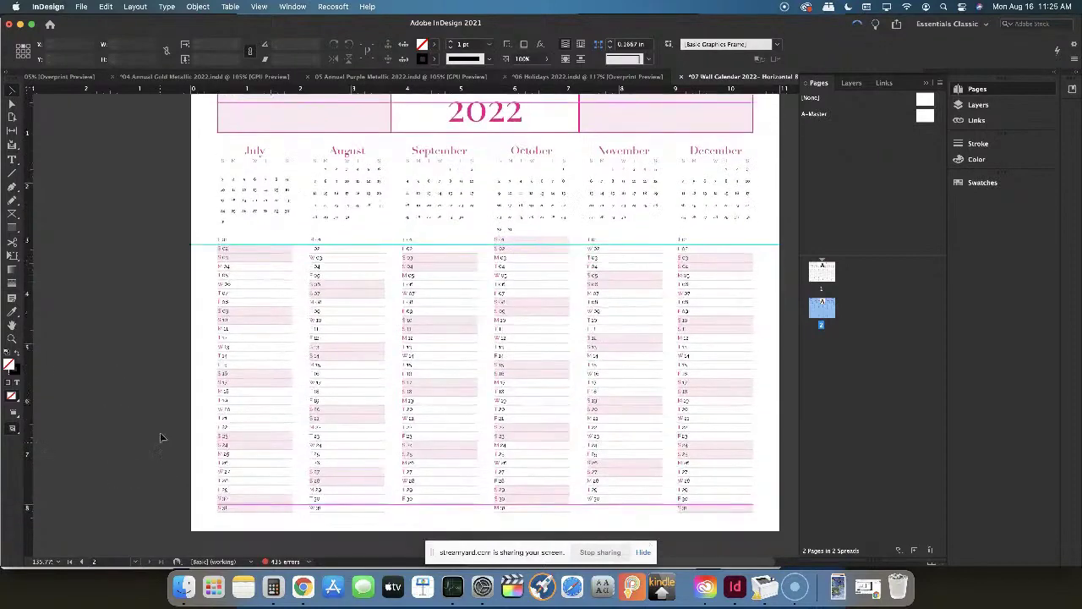
scroll(162, 427, up, 6)
scroll(163, 426, down, 2)
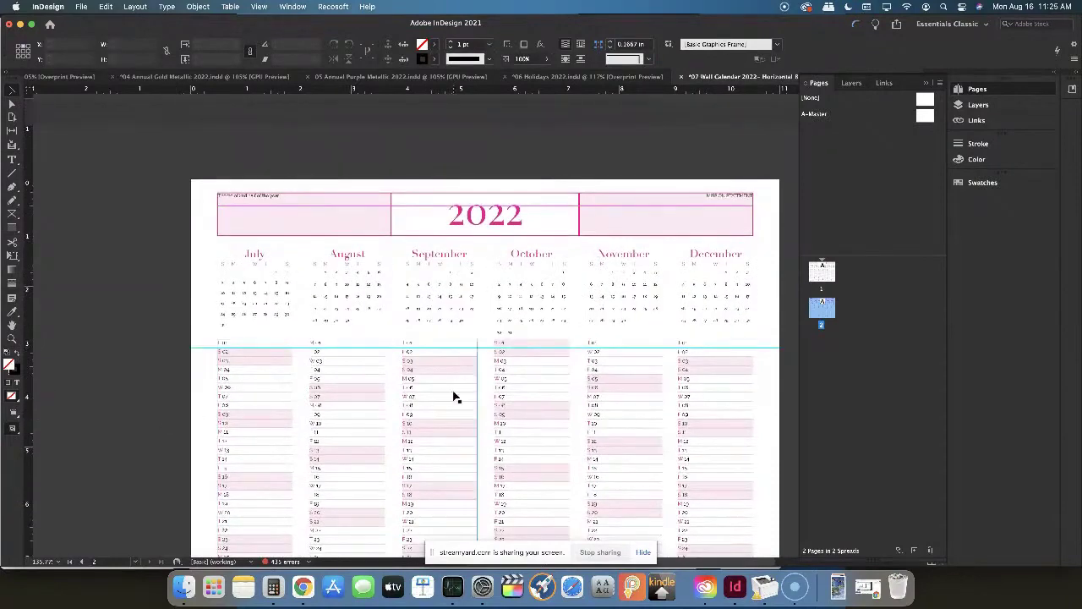
Switch between the two pages and settle on the January–June page
double_click(822, 270)
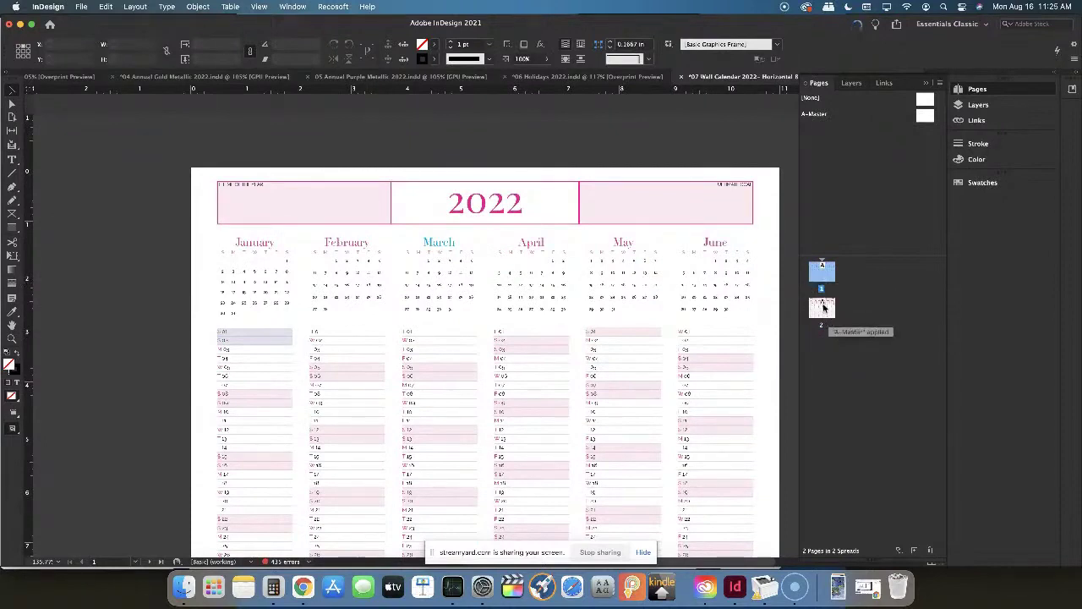
double_click(824, 306)
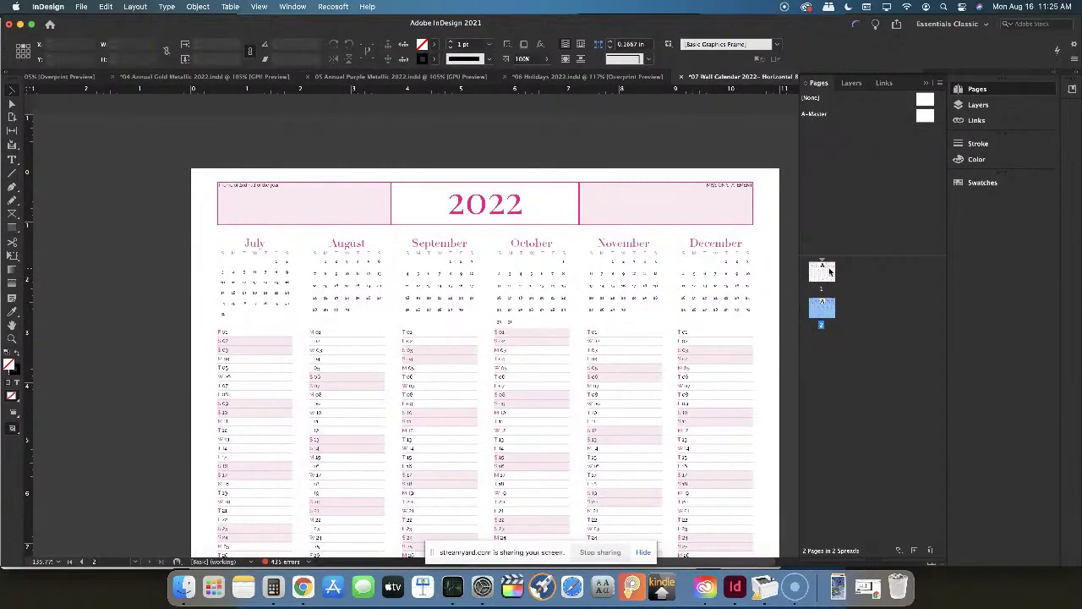
double_click(830, 270)
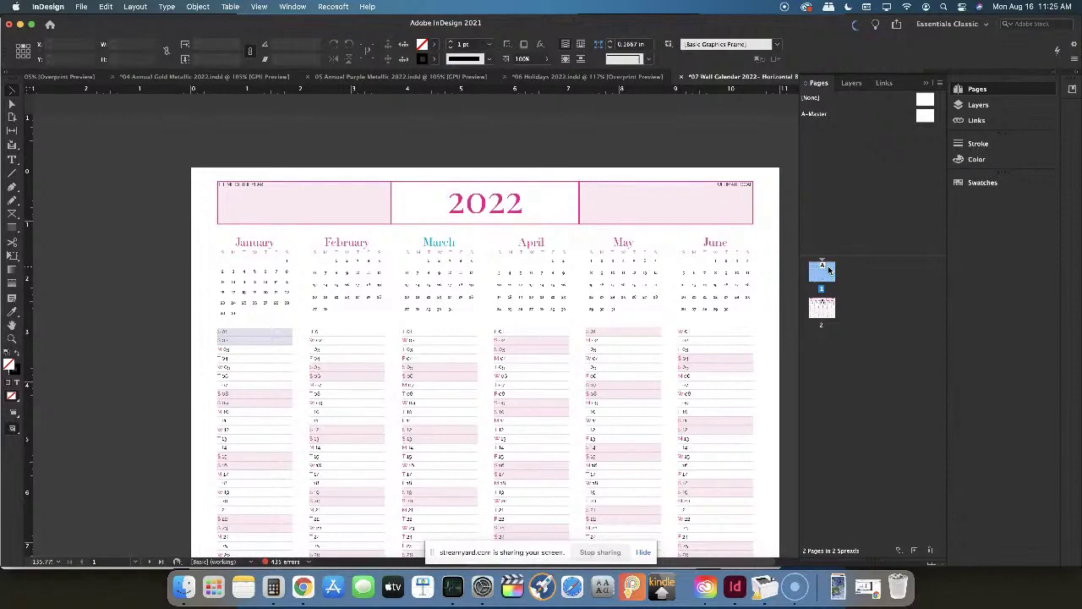
Bring the StreamYard broadcast studio in Chrome back to the front
click(302, 586)
click(866, 586)
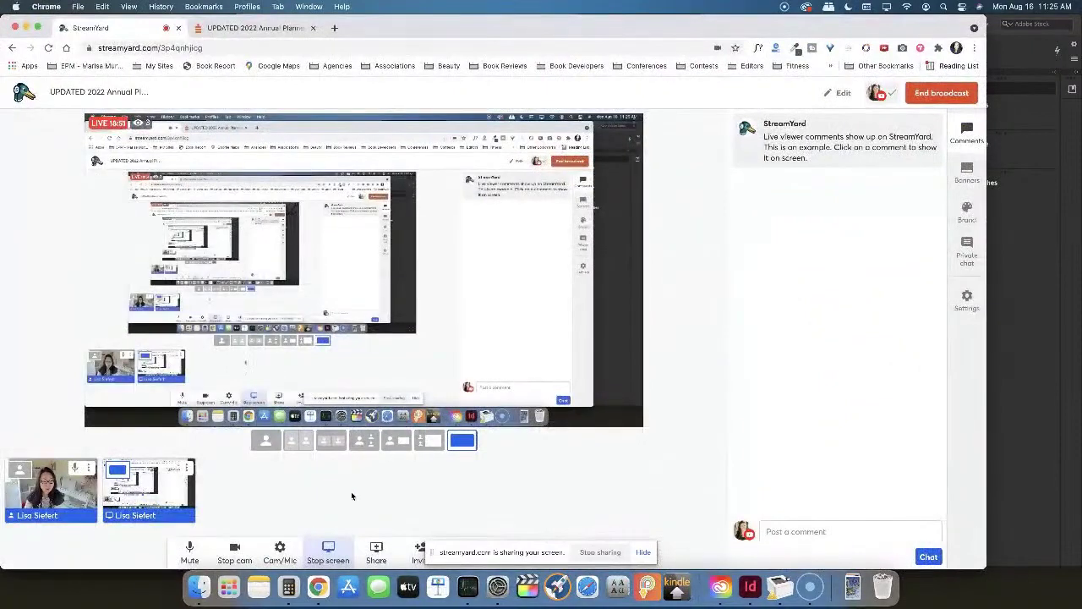